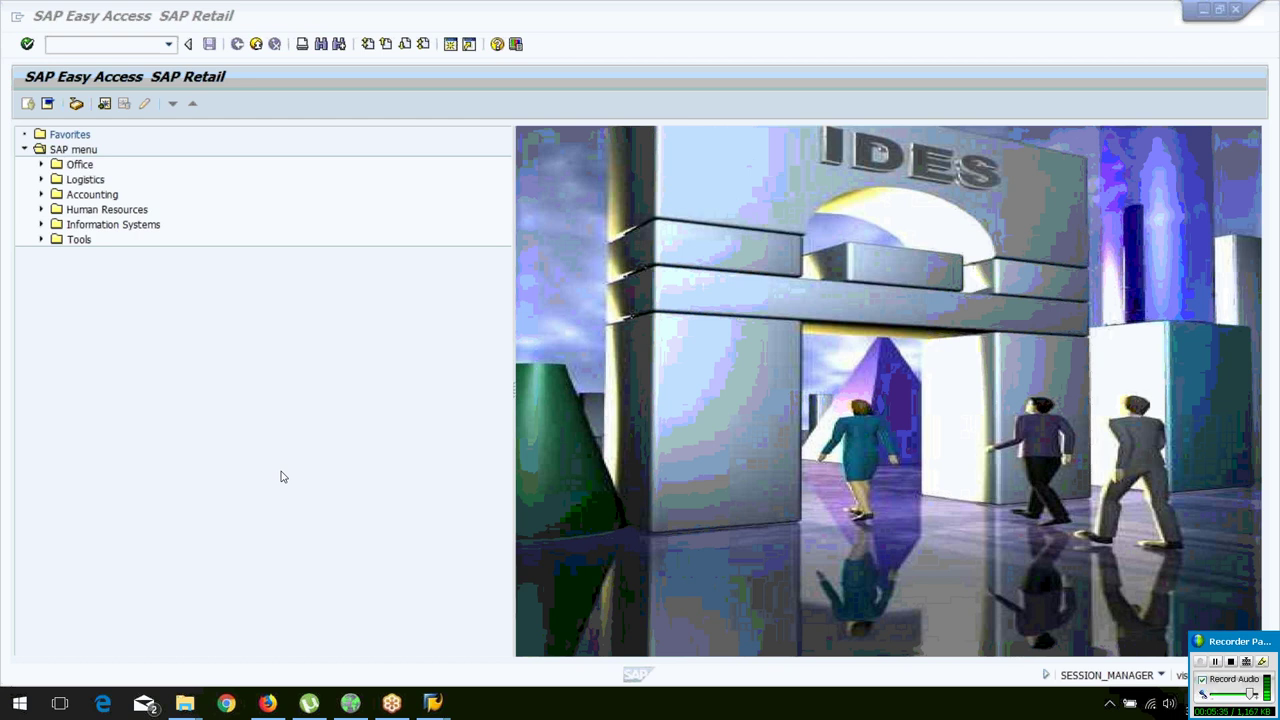
- Expand Logistics > Retailing > Master Data > Retail Promotion > Promotion and select the WAK1 - Create transaction
{"action": "left_click", "coordinate": [205, 448]}
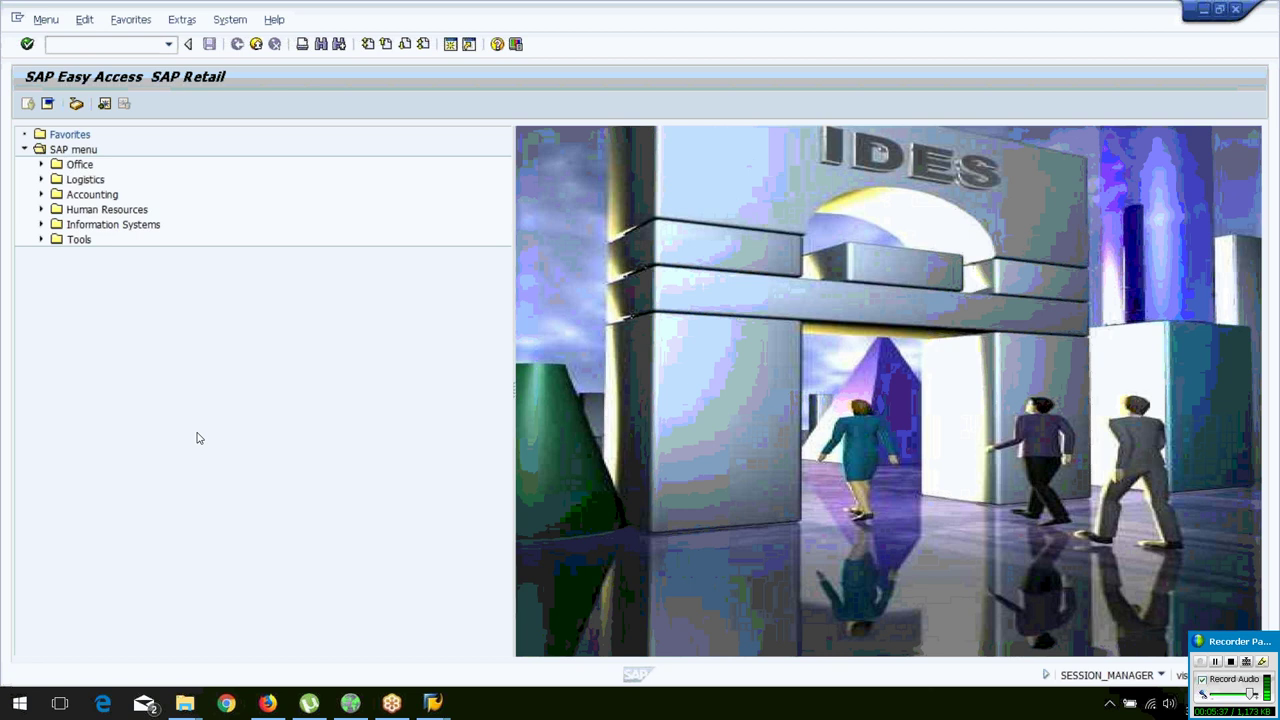
{"action": "left_click", "coordinate": [41, 179]}
{"action": "left_click", "coordinate": [58, 194]}
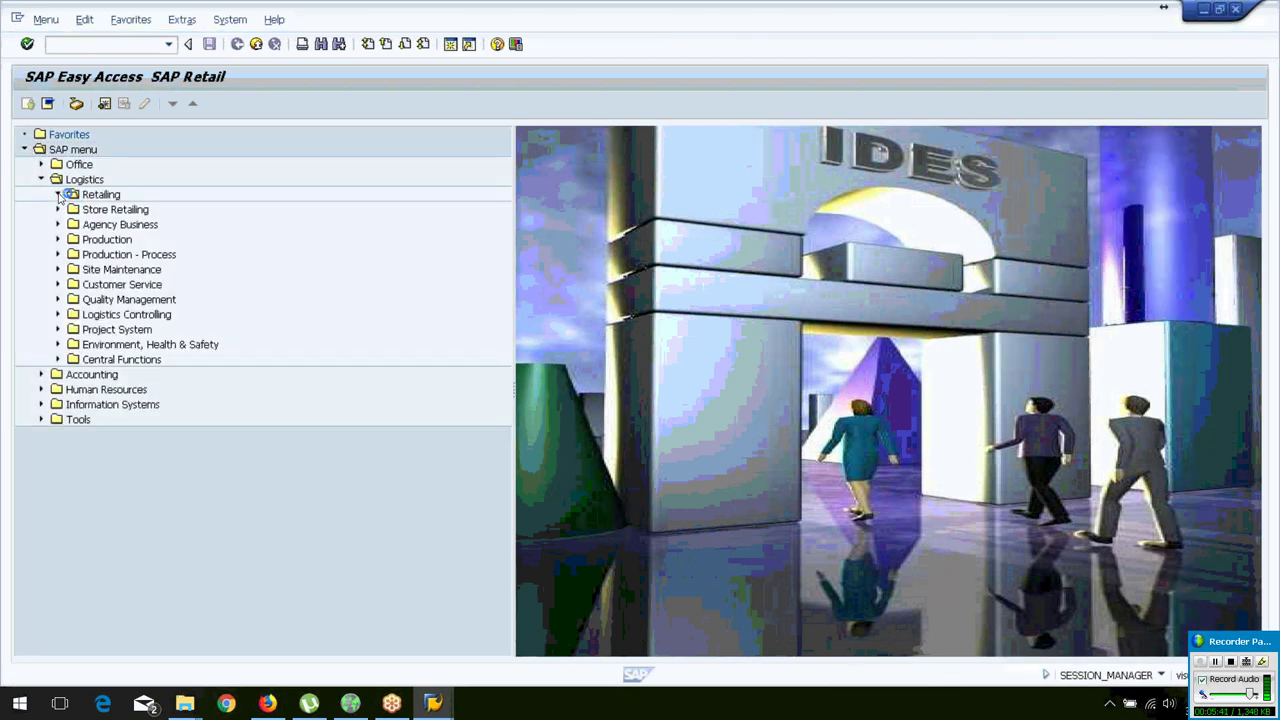
{"action": "left_click", "coordinate": [74, 209]}
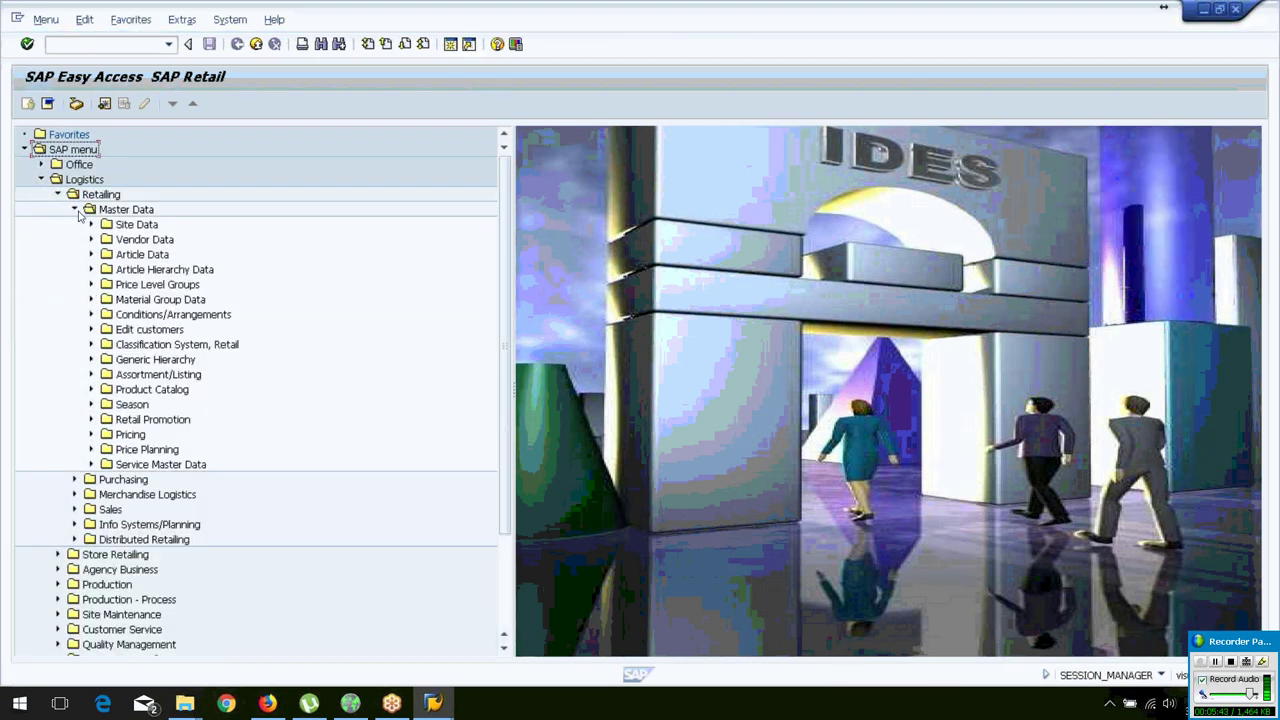
{"action": "left_click", "coordinate": [91, 419]}
{"action": "left_click", "coordinate": [108, 434]}
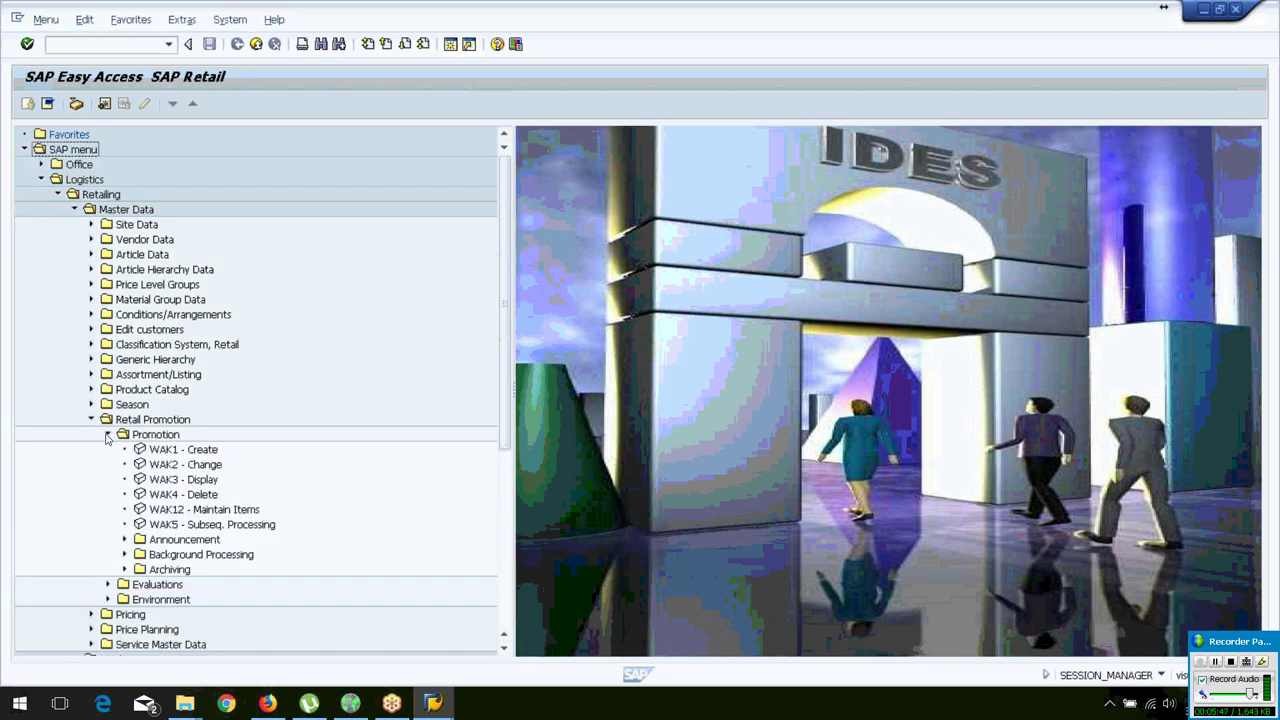
{"action": "left_click", "coordinate": [157, 455]}
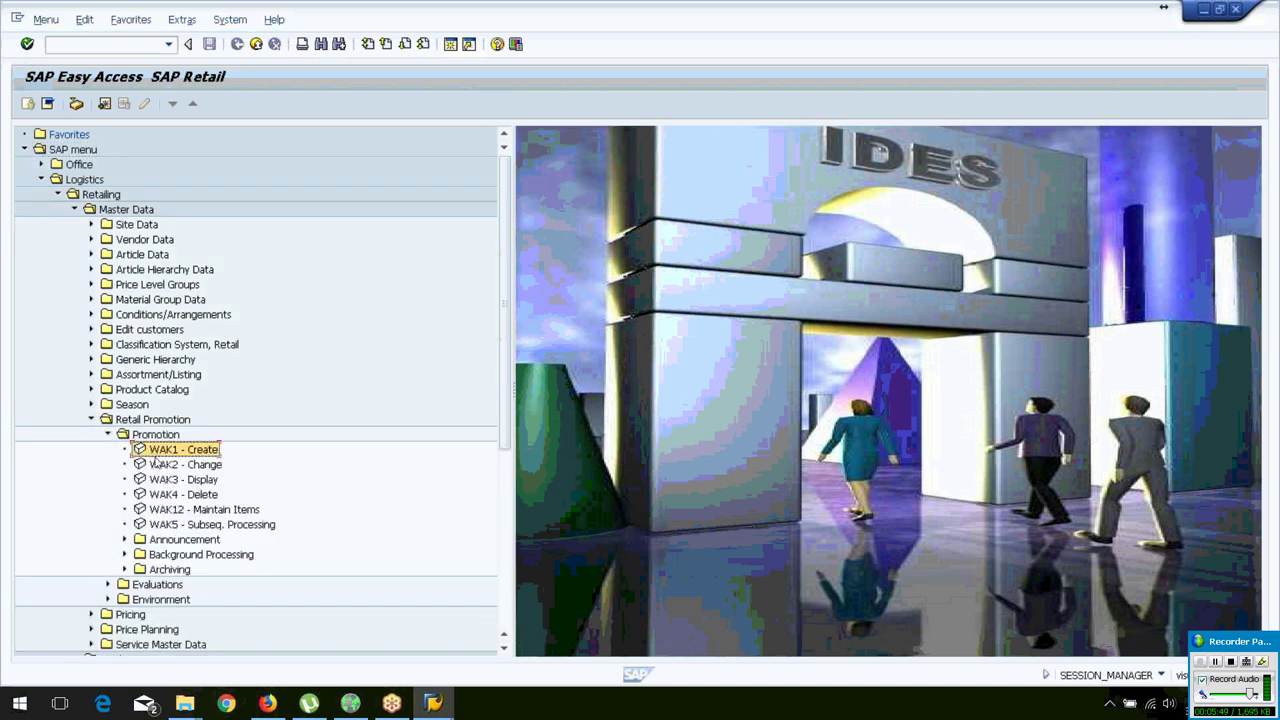
- Examine the retail promotion evaluations under Information System and Lists, including the promotions per article and per site reports
{"action": "left_click", "coordinate": [108, 434]}
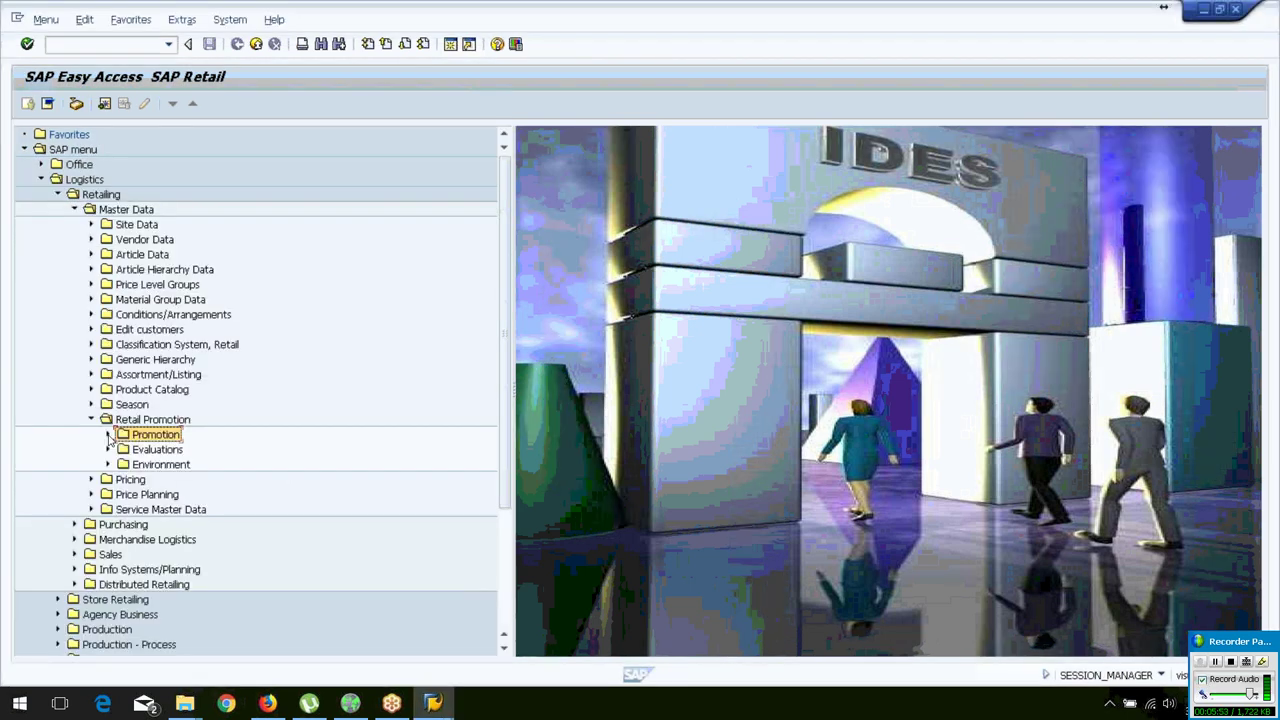
{"action": "left_click", "coordinate": [109, 449]}
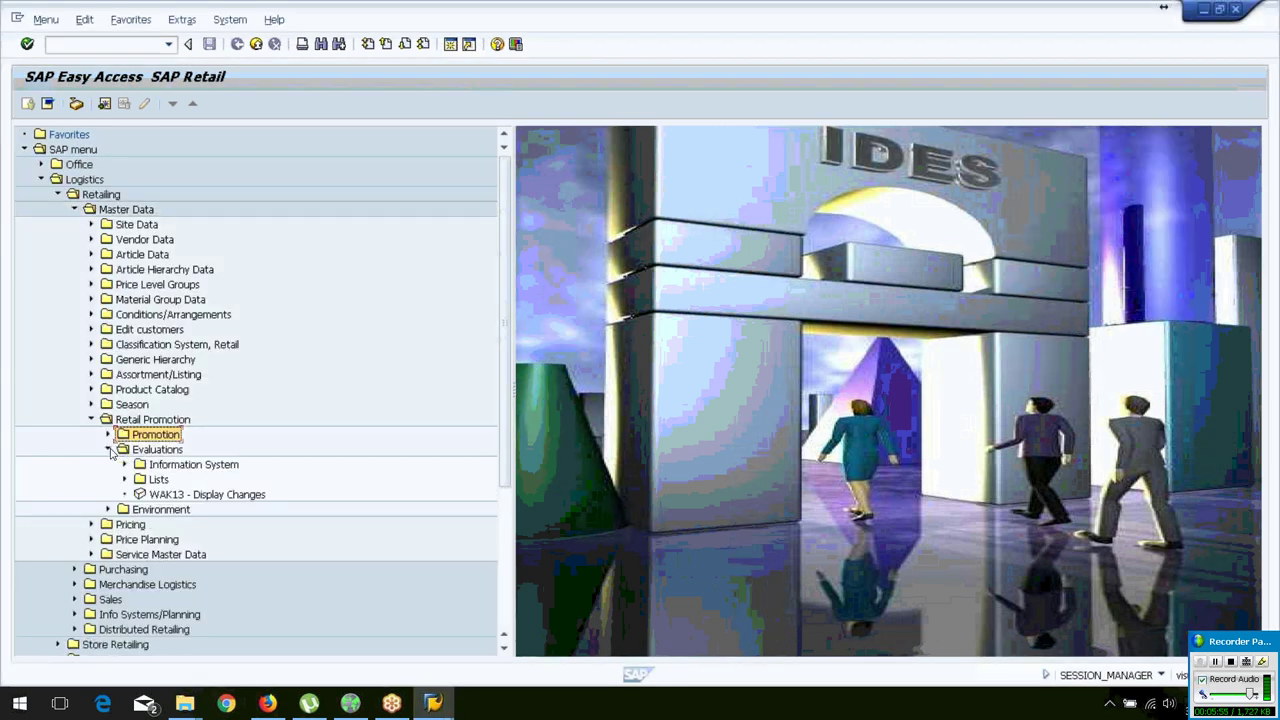
{"action": "left_click", "coordinate": [124, 464]}
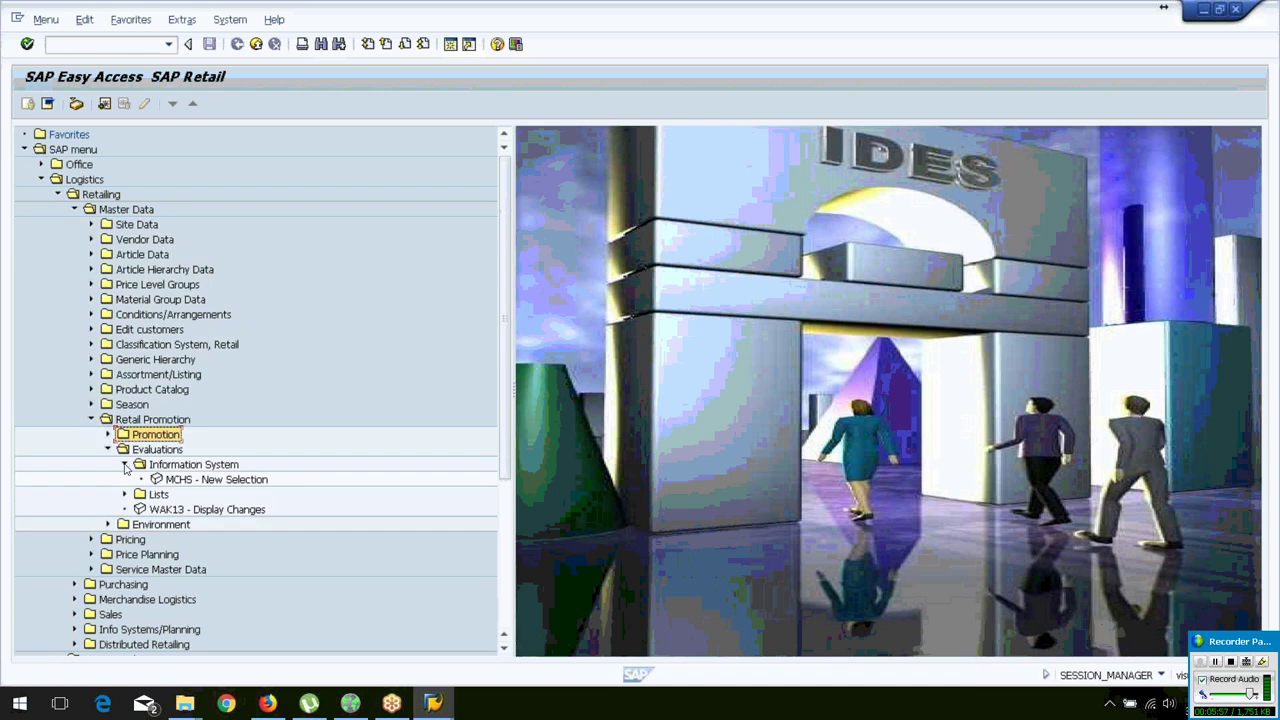
{"action": "left_click", "coordinate": [124, 465]}
{"action": "left_click", "coordinate": [125, 479]}
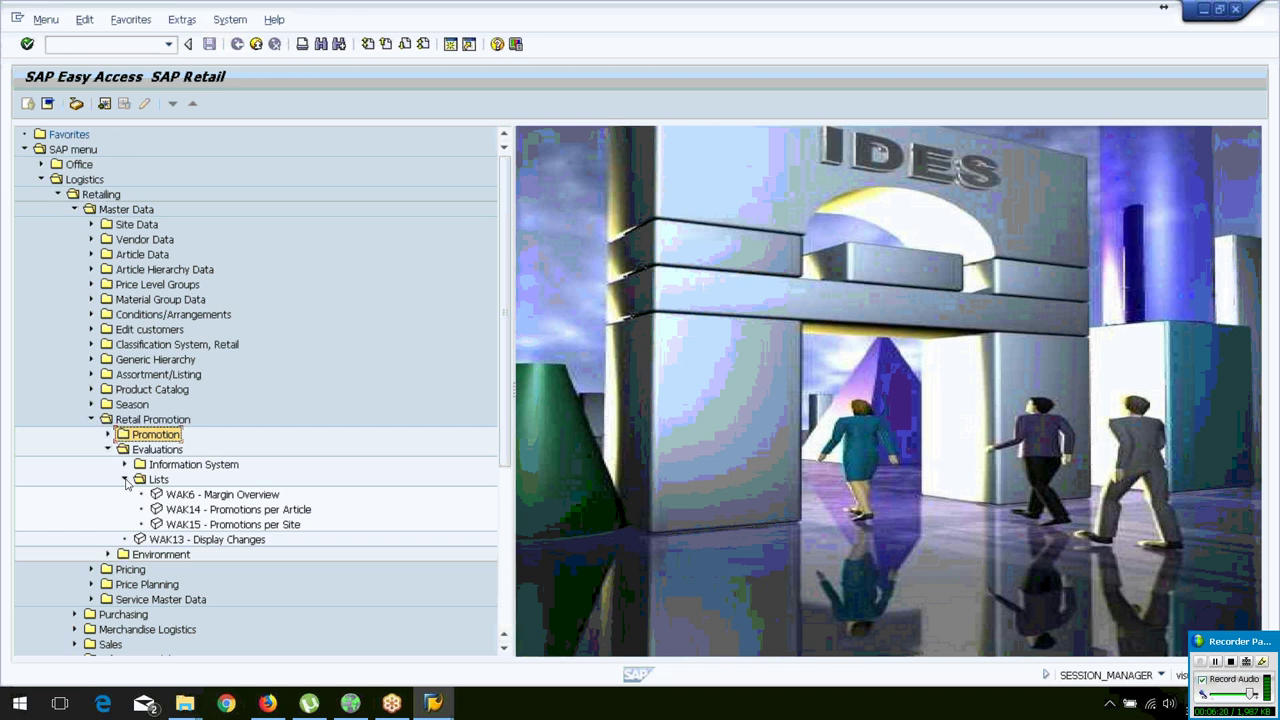
{"action": "left_click", "coordinate": [202, 511]}
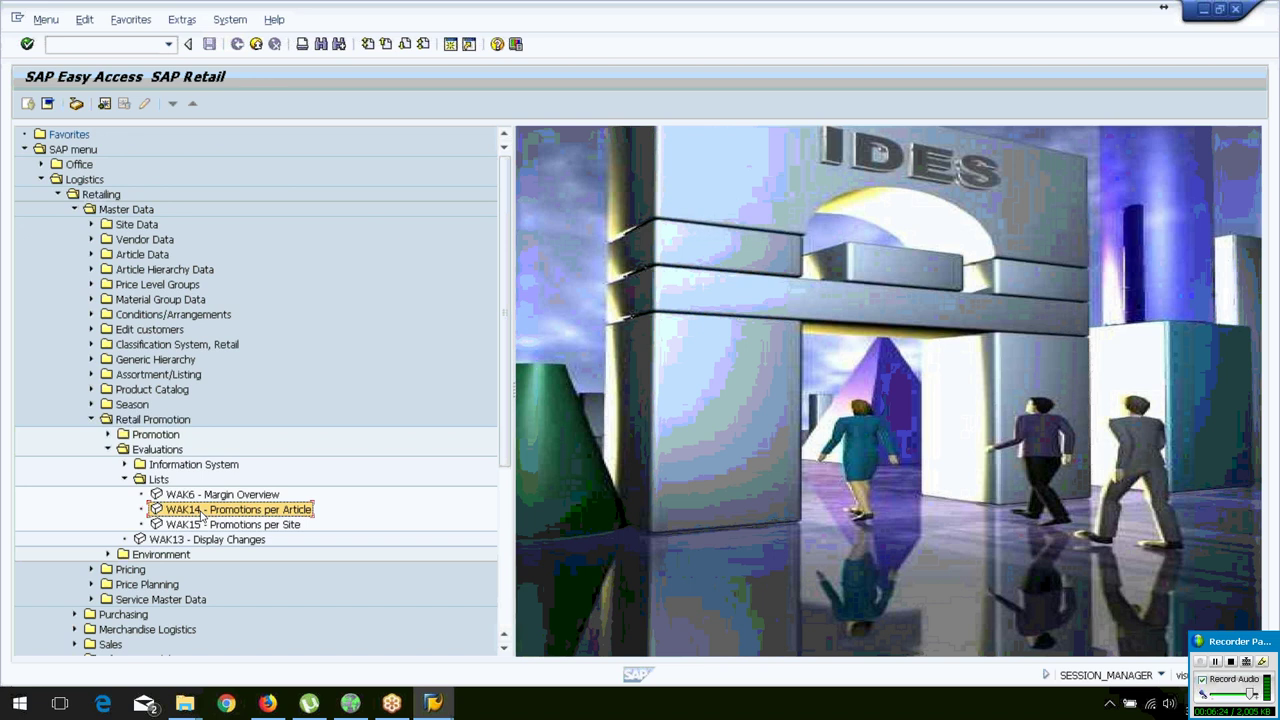
{"action": "left_click", "coordinate": [219, 529]}
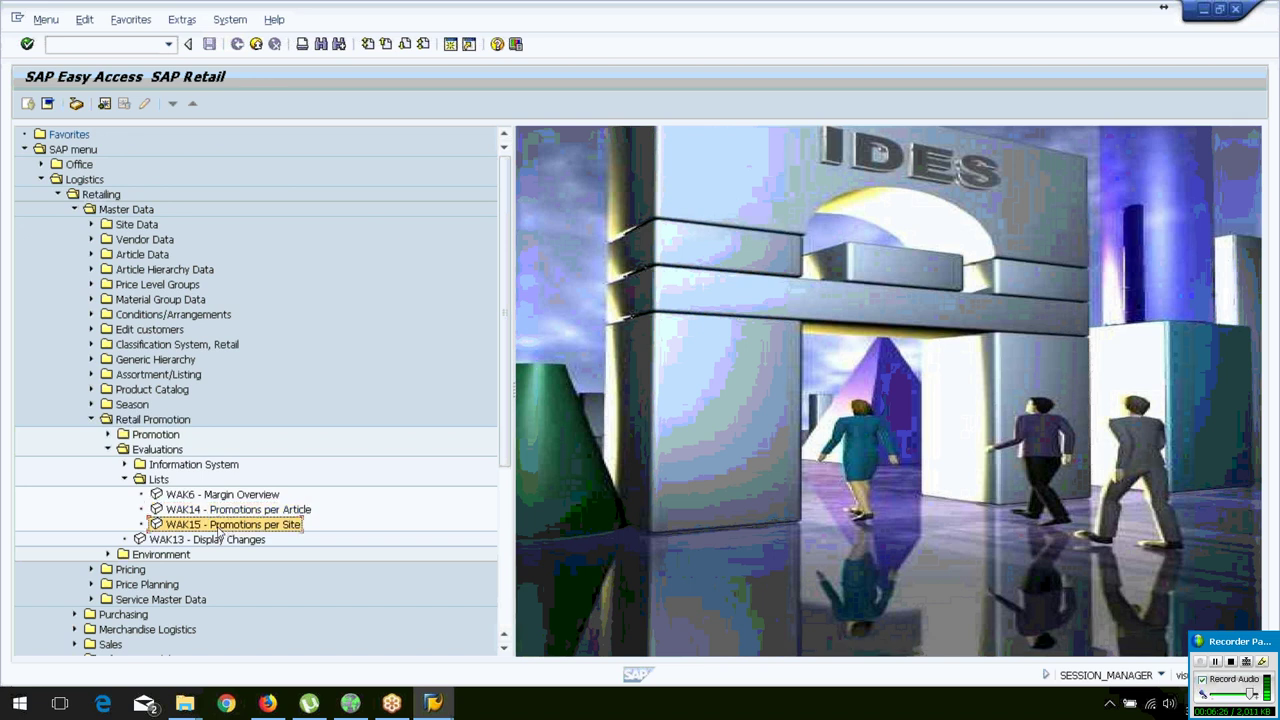
{"action": "left_click", "coordinate": [124, 479]}
{"action": "left_click", "coordinate": [107, 449]}
- Start creating a promotion with WAK1, using promotion type 0001 (Company adv. paper)
{"action": "left_click", "coordinate": [107, 434]}
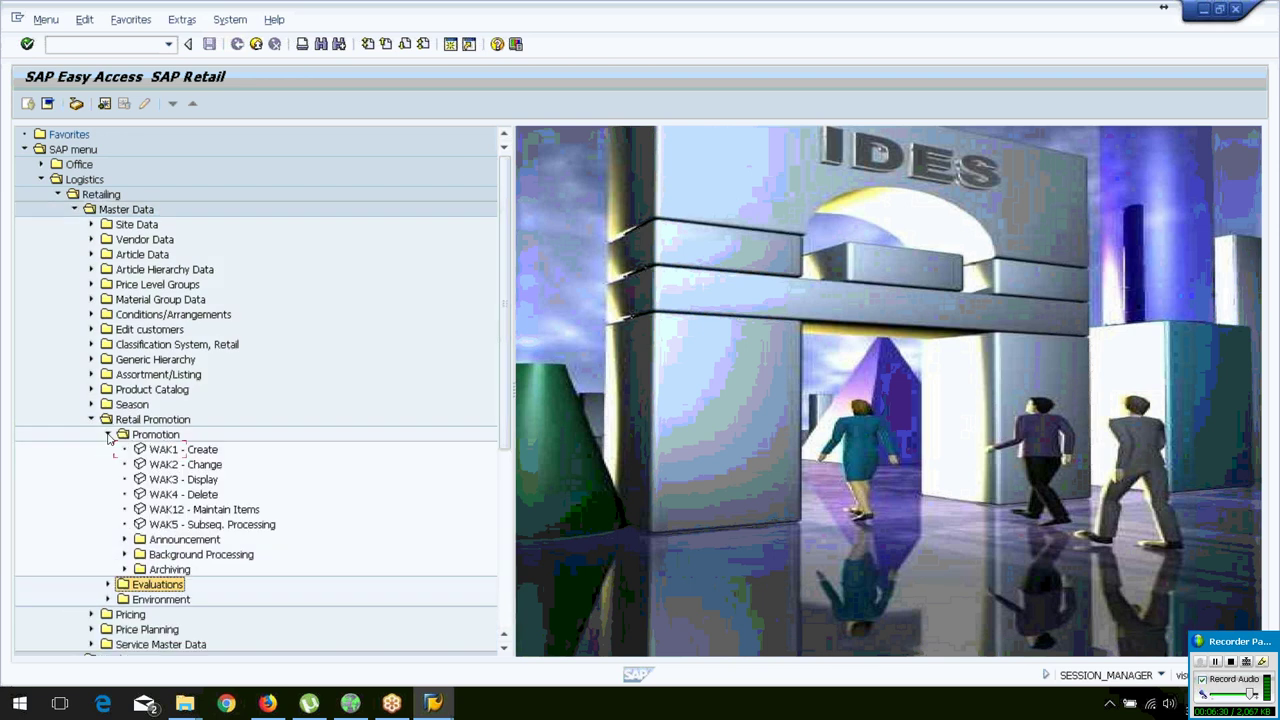
{"action": "double_click", "coordinate": [162, 452]}
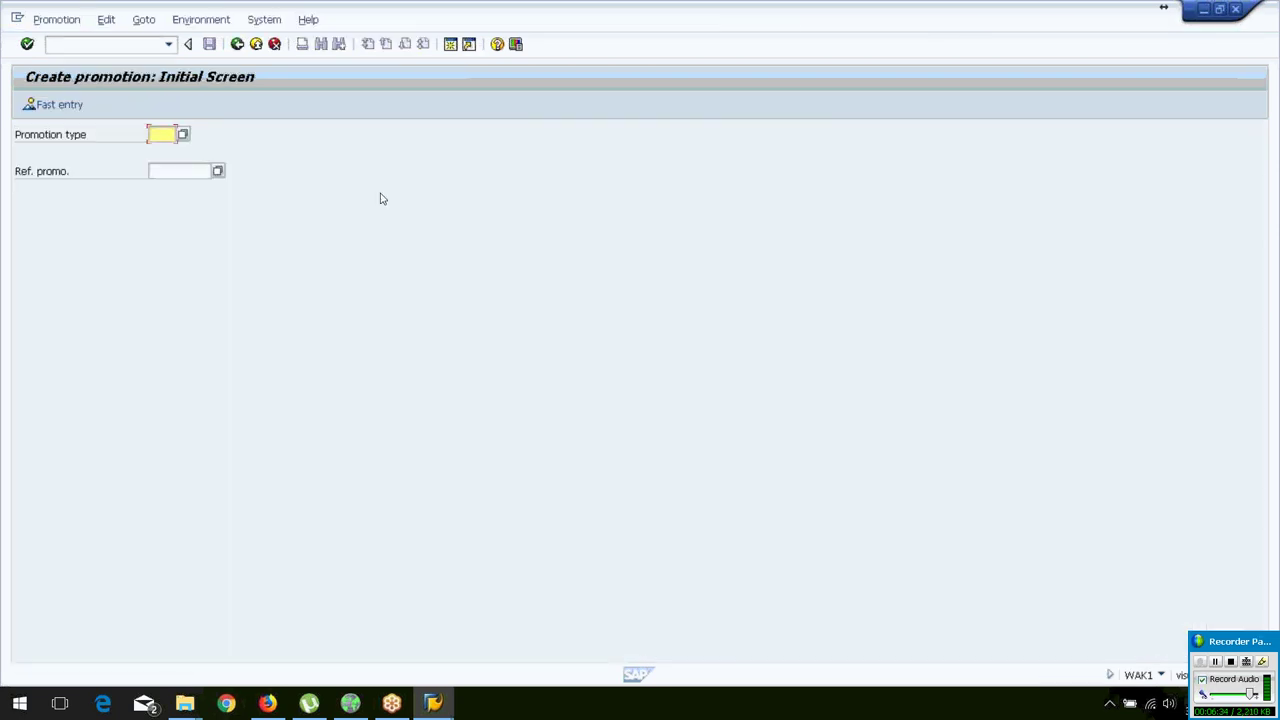
{"action": "left_click", "coordinate": [183, 135]}
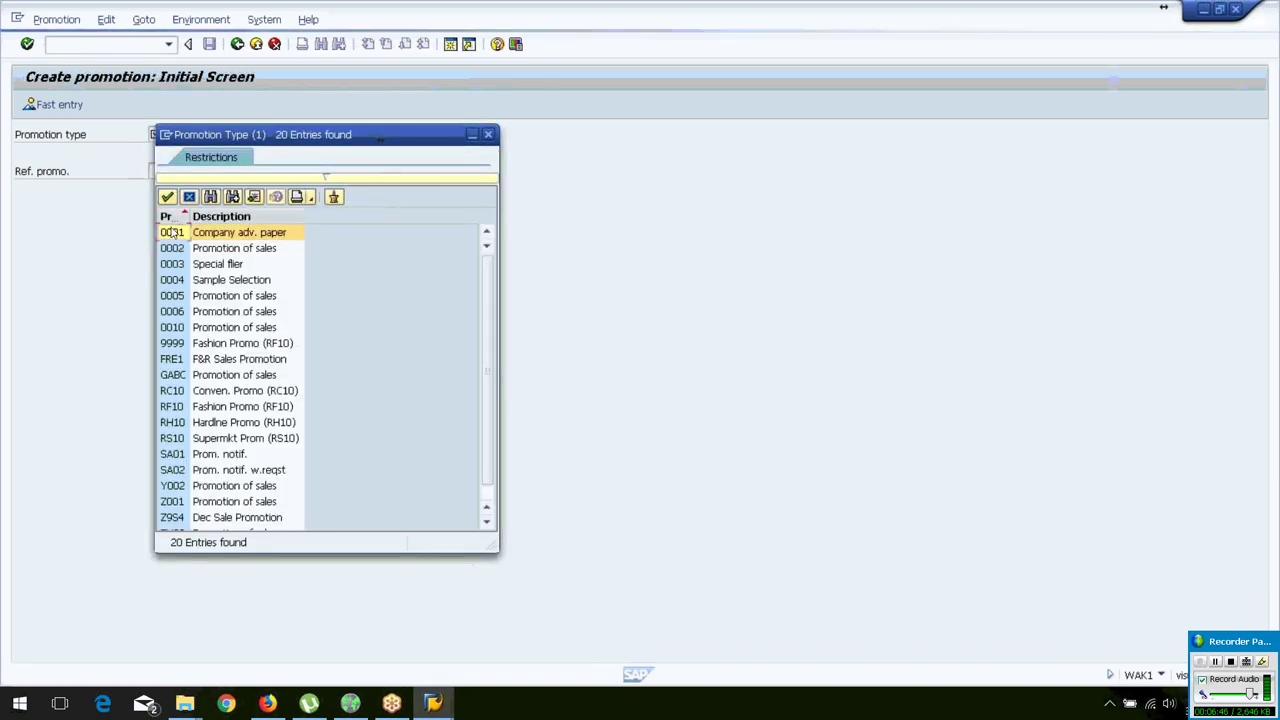
{"action": "double_click", "coordinate": [170, 233]}
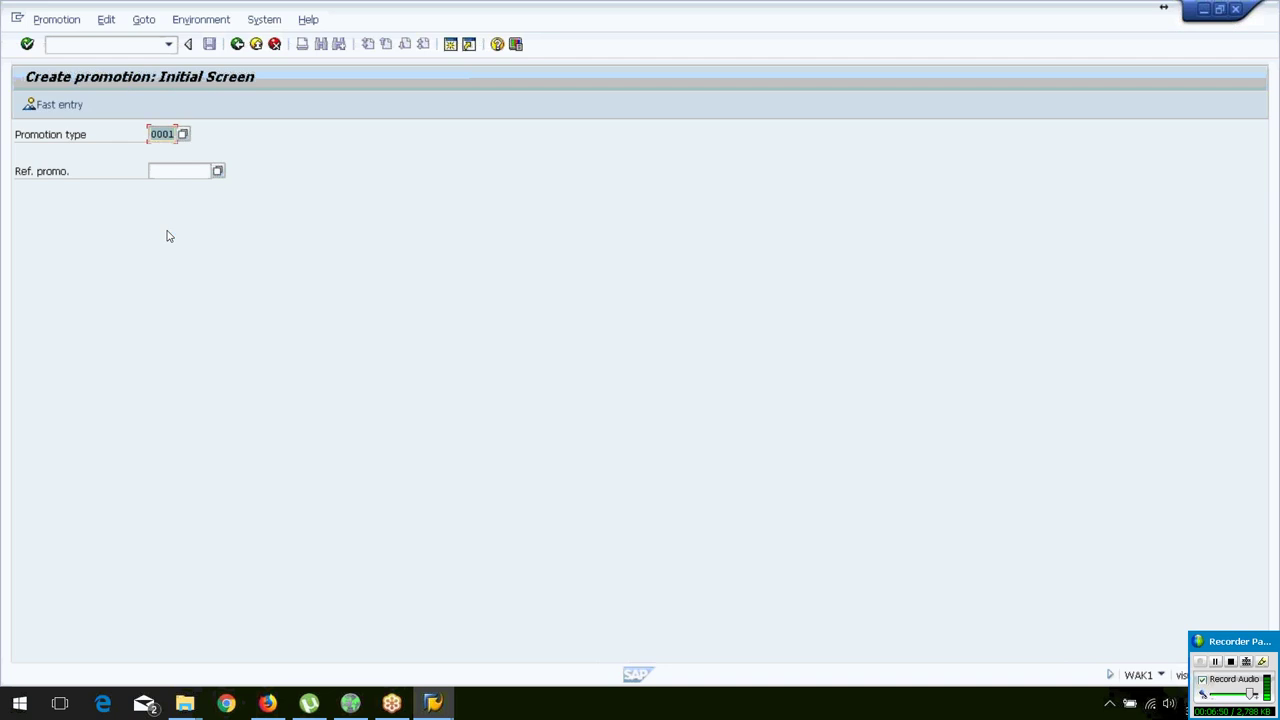
{"action": "key", "text": "Return"}
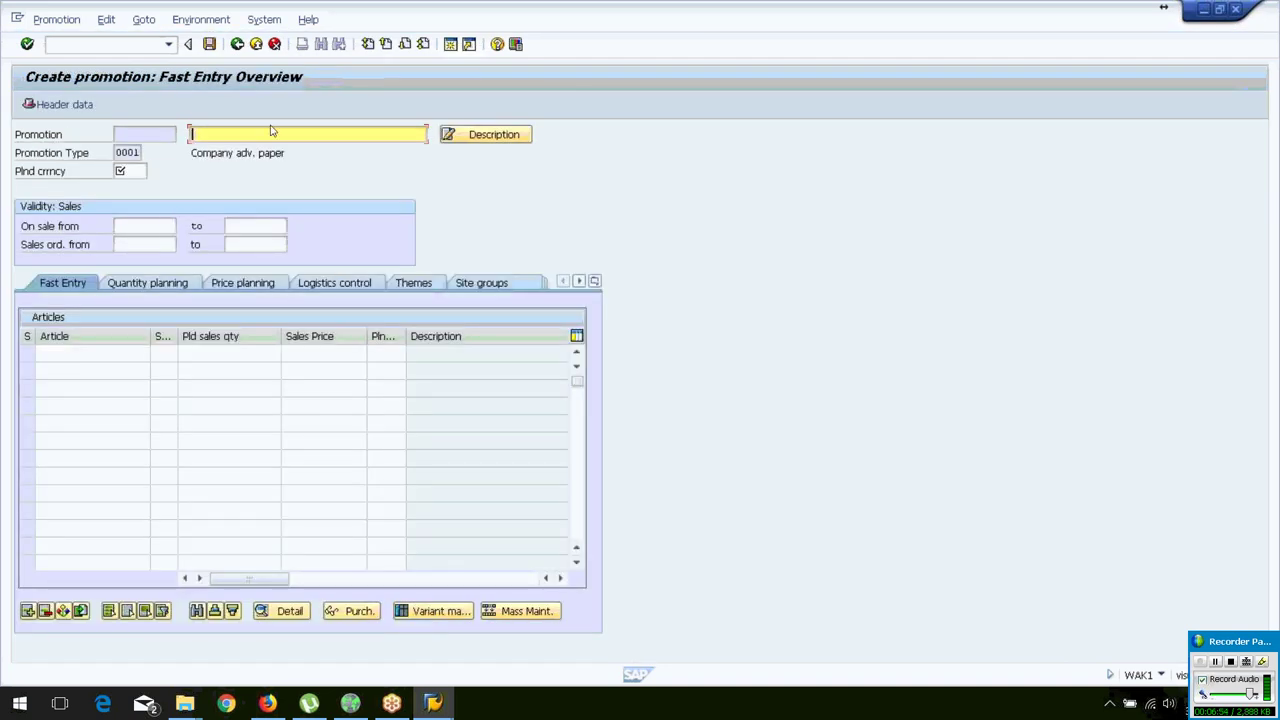
- Describe the promotion as "Company Advertised Promotion" and set its planned currency to EUR
{"action": "type", "text": "Company Advertised Promotio"}
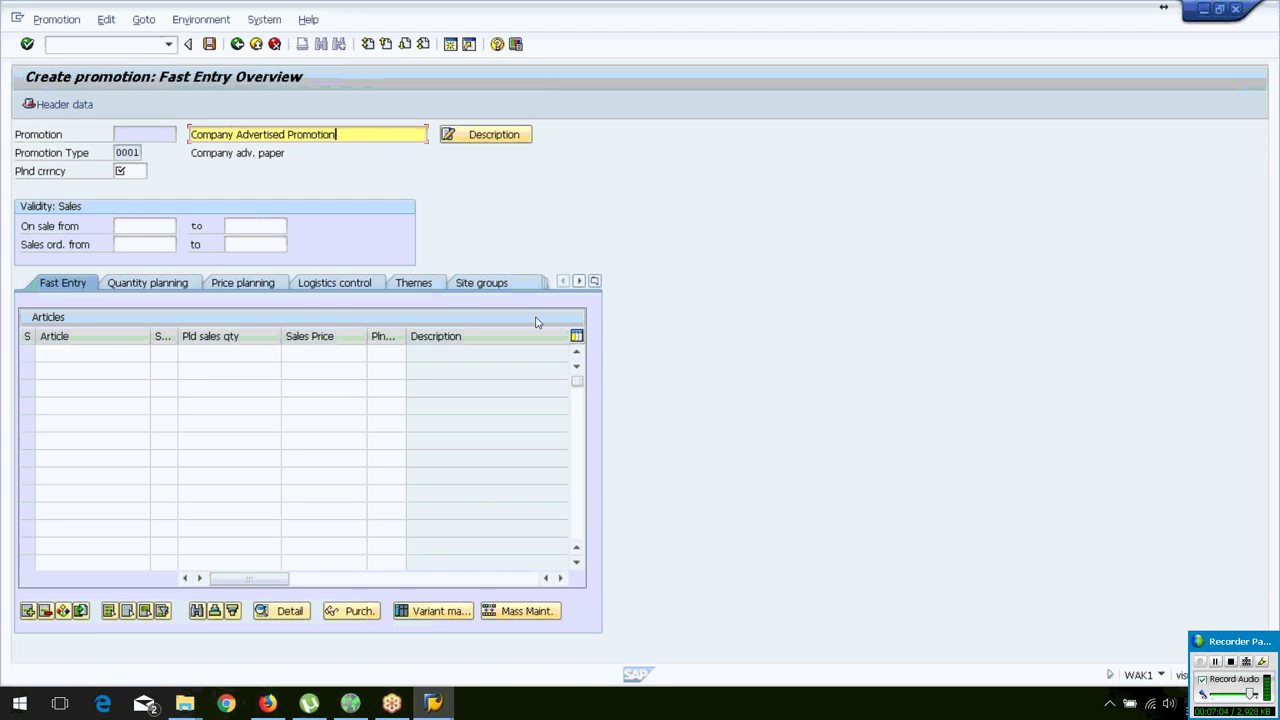
{"action": "type", "text": "n"}
{"action": "left_click", "coordinate": [133, 172]}
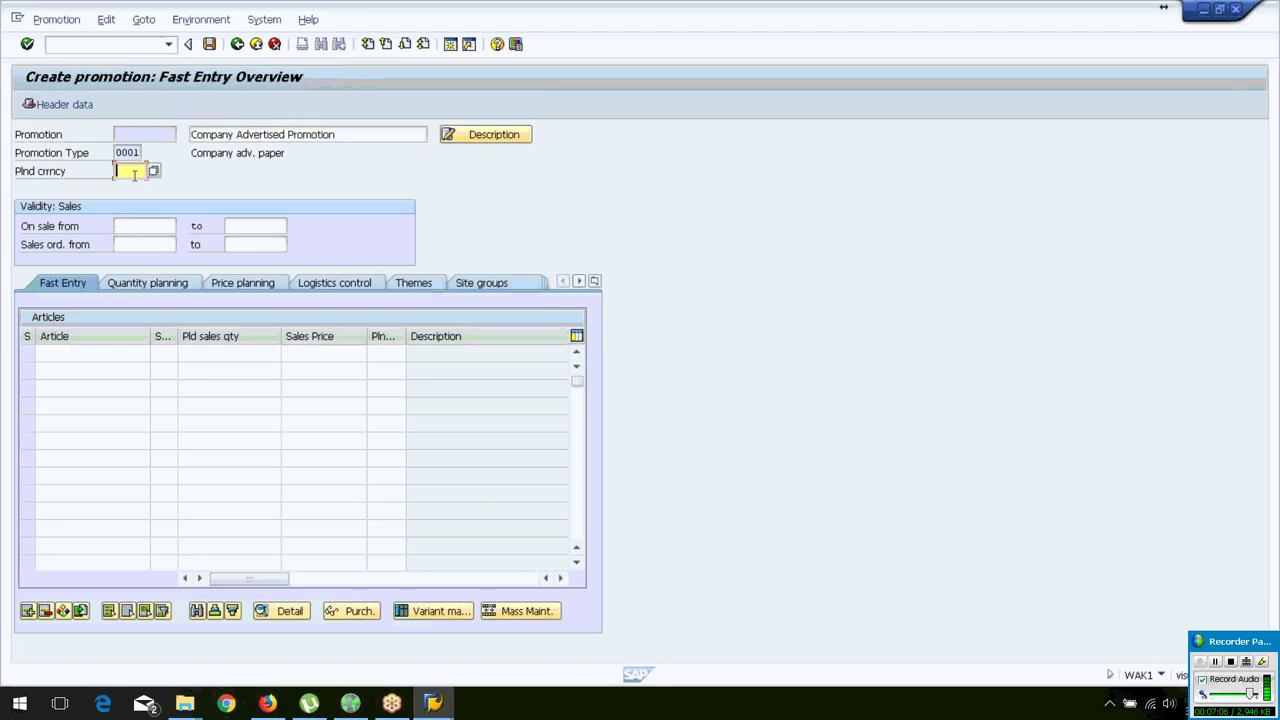
{"action": "type", "text": "EUR"}
- Set the promotion's on-sale period from 11.03.2018 to 17.03.2018
{"action": "left_click", "coordinate": [140, 227]}
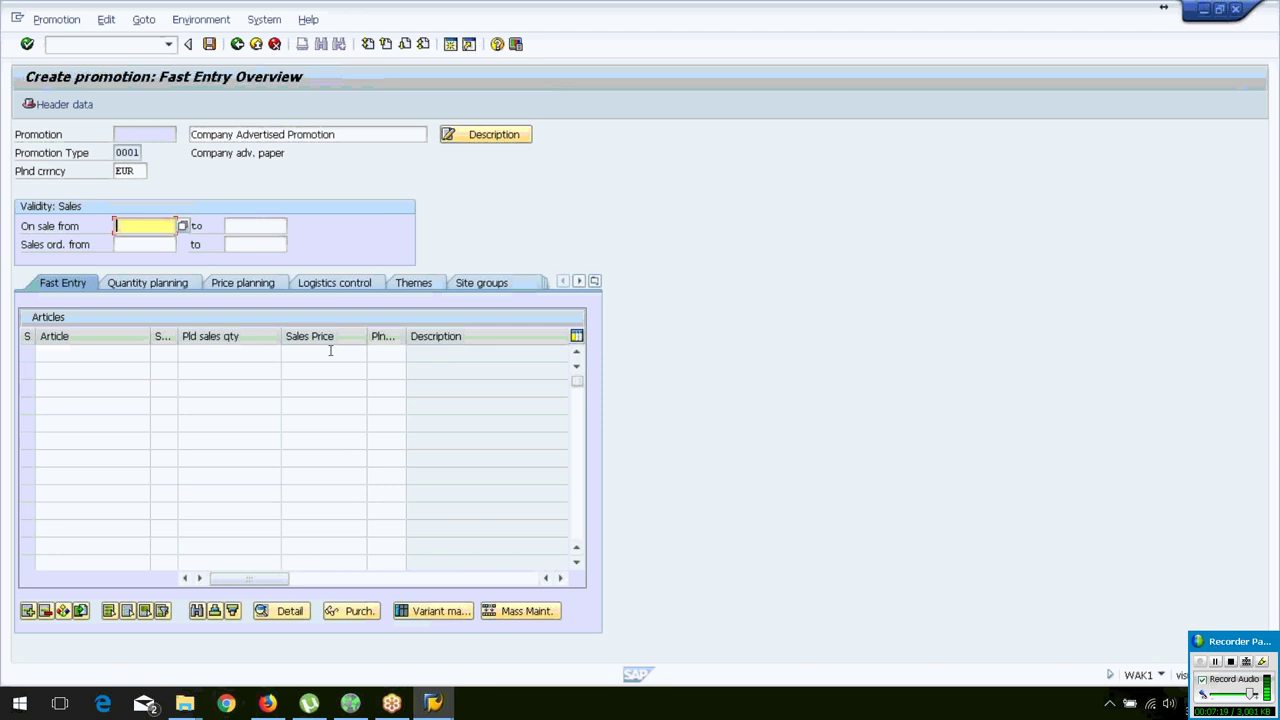
{"action": "type", "text": "11.03.2018"}
{"action": "key", "text": "Tab"}
{"action": "type", "text": "17"}
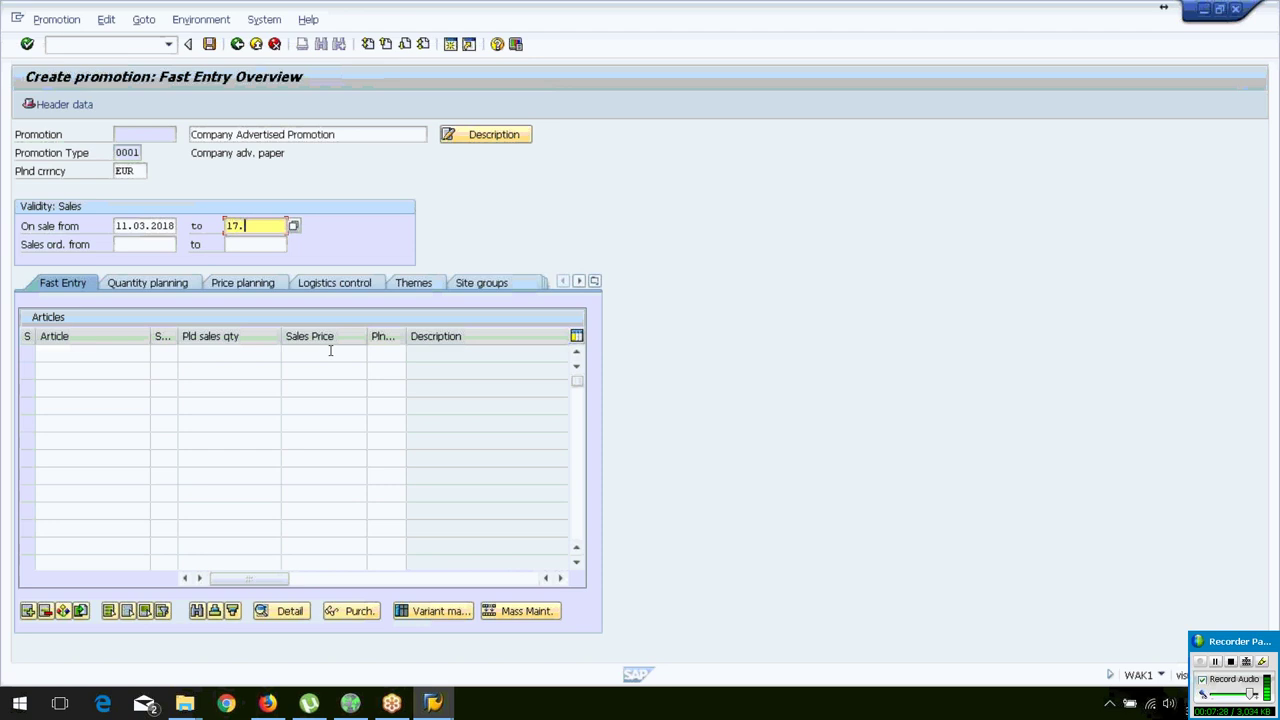
{"action": "type", "text": ".03.2018"}
{"action": "key", "text": "Tab"}
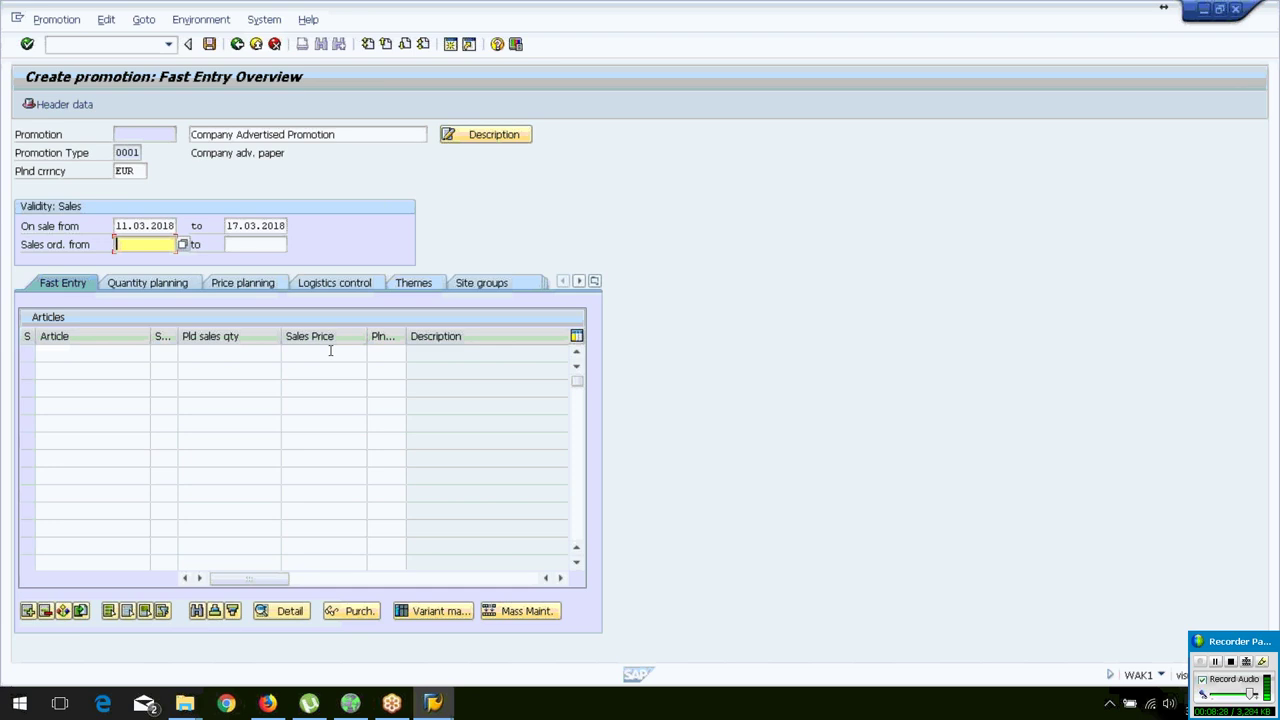
- Set the sales order validity period from 11.03.2018 to 17.03.2018
{"action": "type", "text": "11.03.2018"}
{"action": "key", "text": "Tab"}
{"action": "type", "text": "1"}
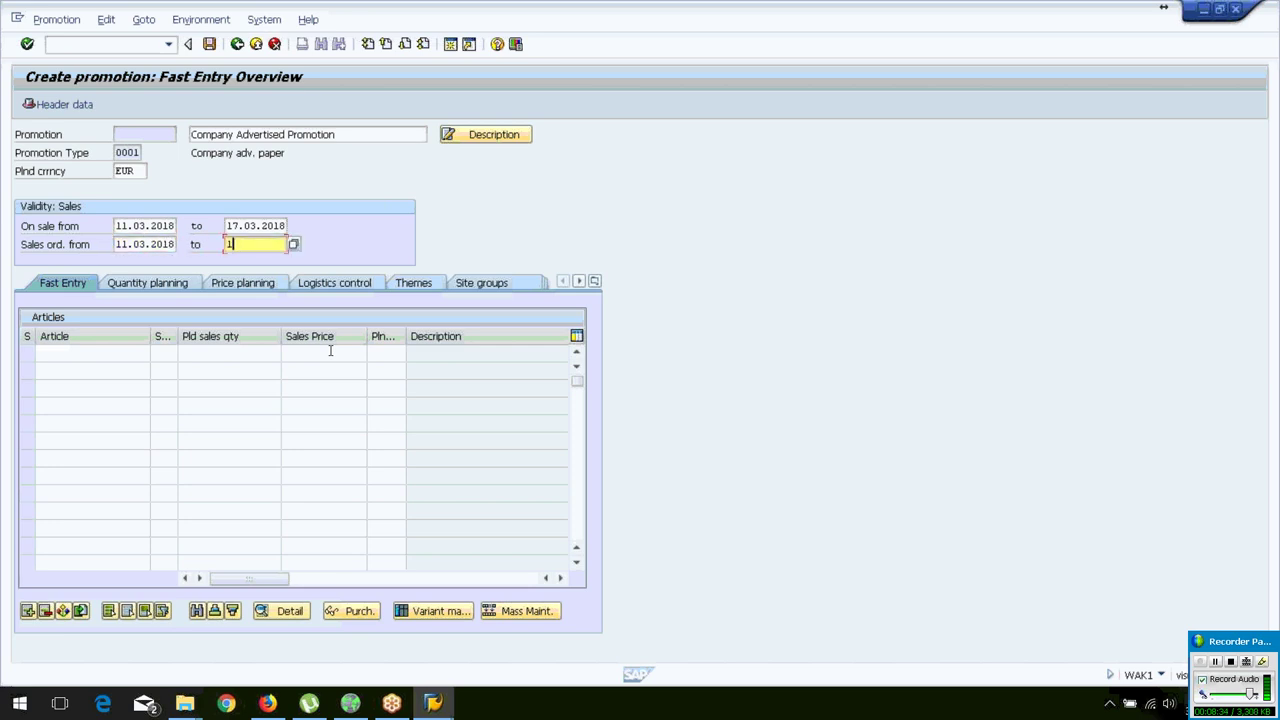
{"action": "type", "text": "7.03.2018"}
- Add article 100042 to the first row of the promotion's articles with sales unit EA and a planned sales quantity of 200
{"action": "left_click", "coordinate": [80, 354]}
{"action": "type", "text": "1"}
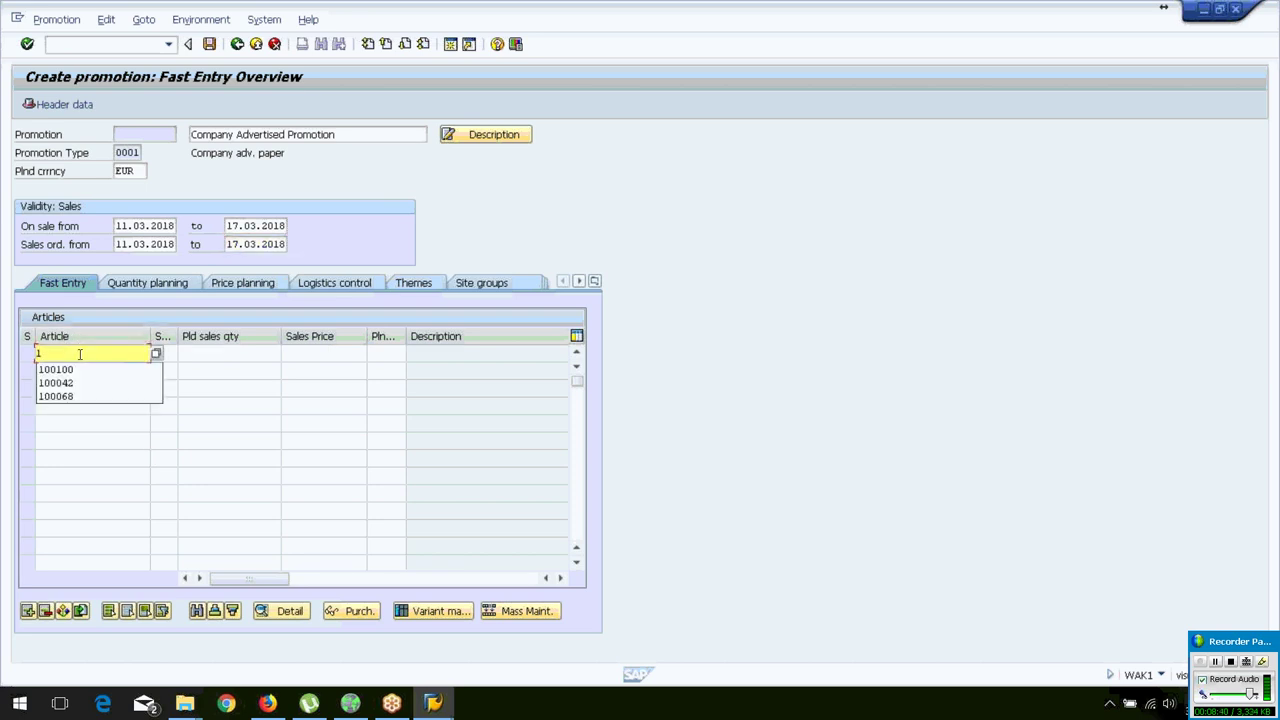
{"action": "key", "text": "Down"}
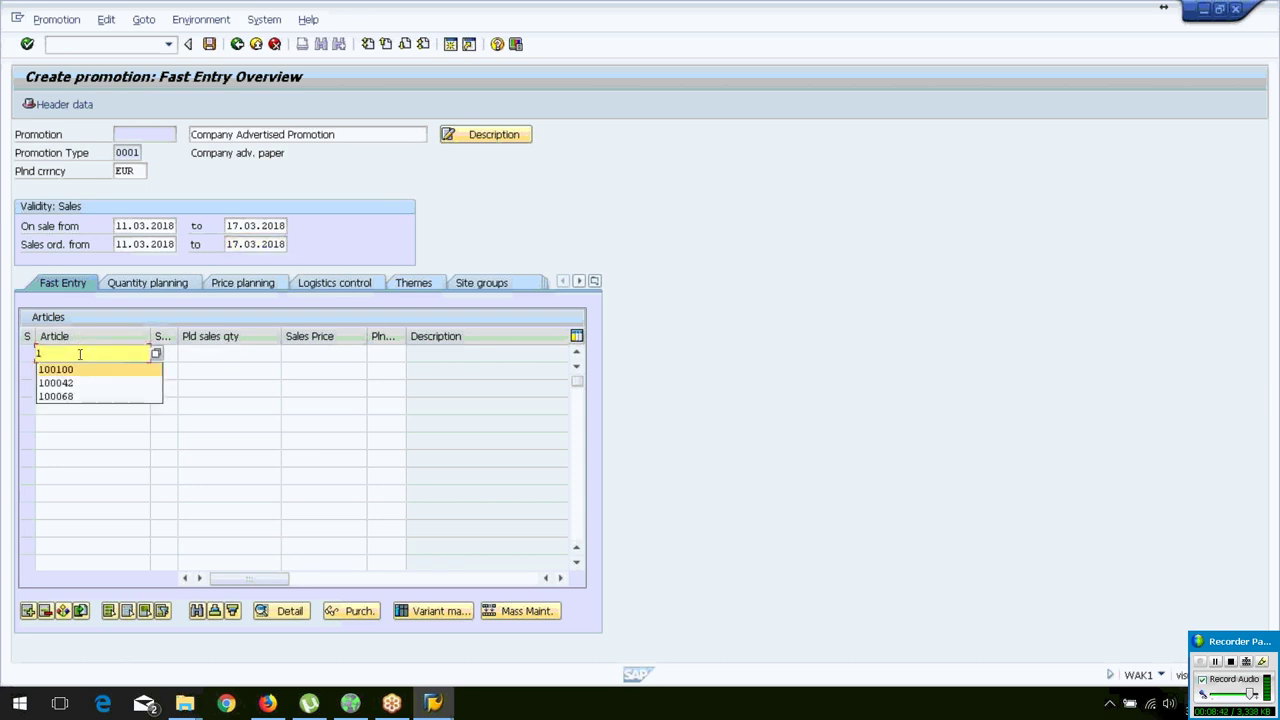
{"action": "key", "text": "Down"}
{"action": "key", "text": "Return"}
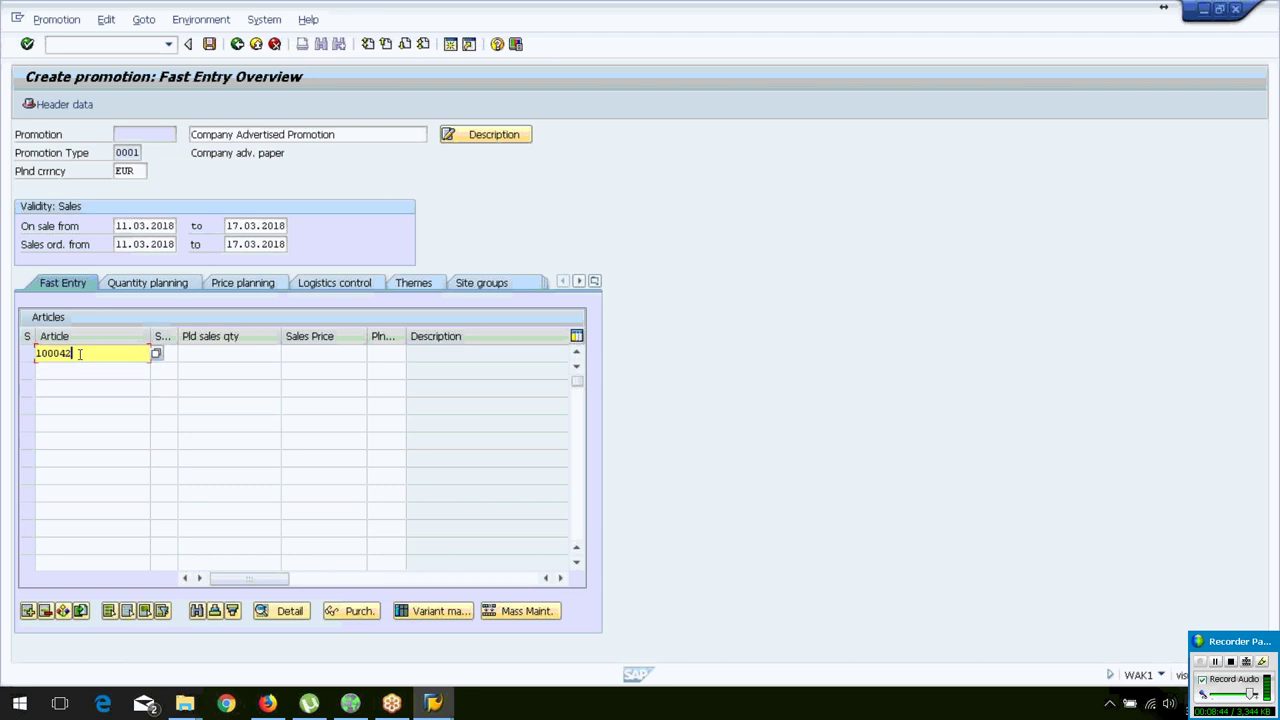
{"action": "key", "text": "Tab"}
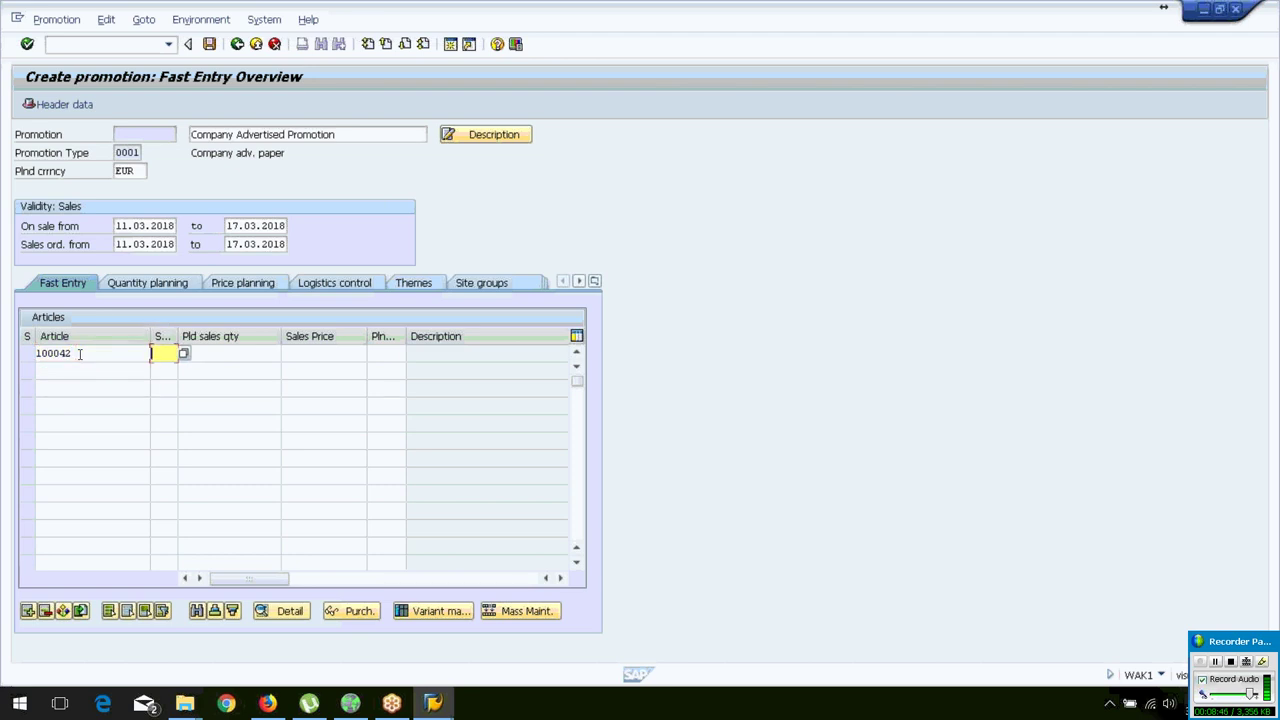
{"action": "type", "text": "EA"}
{"action": "key", "text": "Tab"}
{"action": "type", "text": "200"}
{"action": "key", "text": "Tab"}
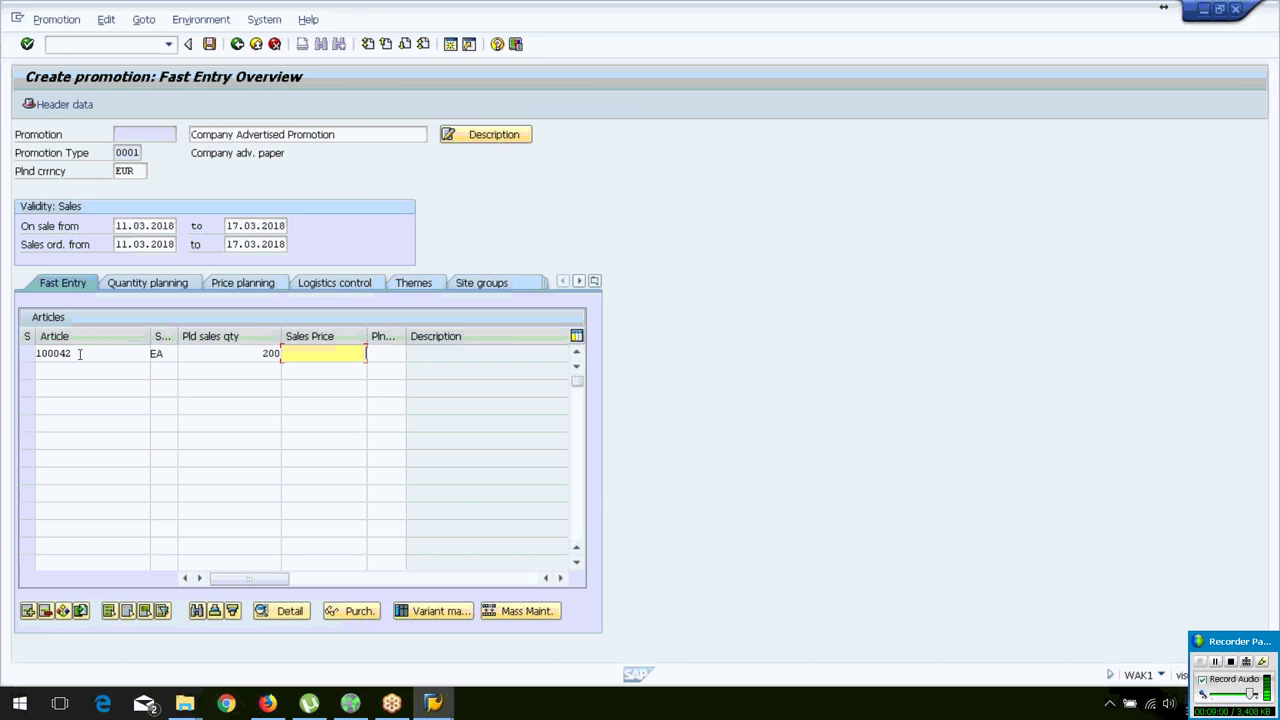
- Set the promotional sales price of article 100042 to 0.80 EUR
{"action": "type", "text": "0.80"}
{"action": "key", "text": "Tab"}
{"action": "type", "text": "e"}
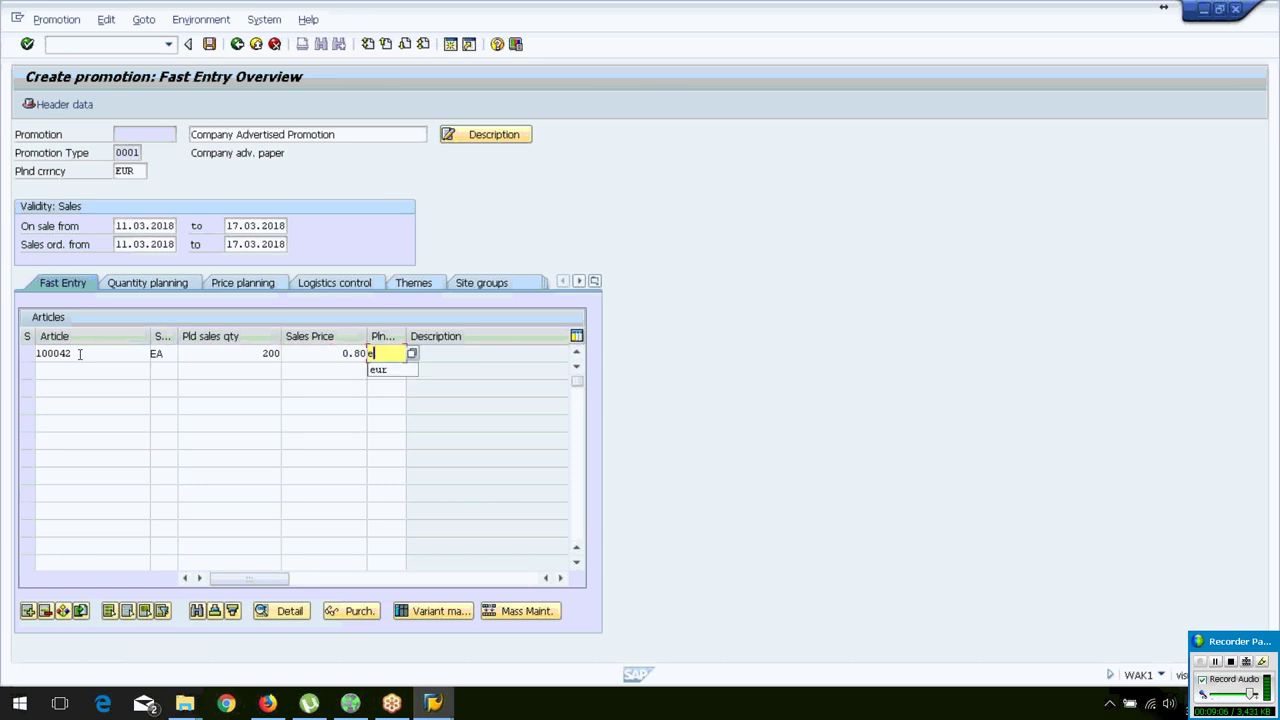
{"action": "key", "text": "BackSpace"}
{"action": "type", "text": "eur"}
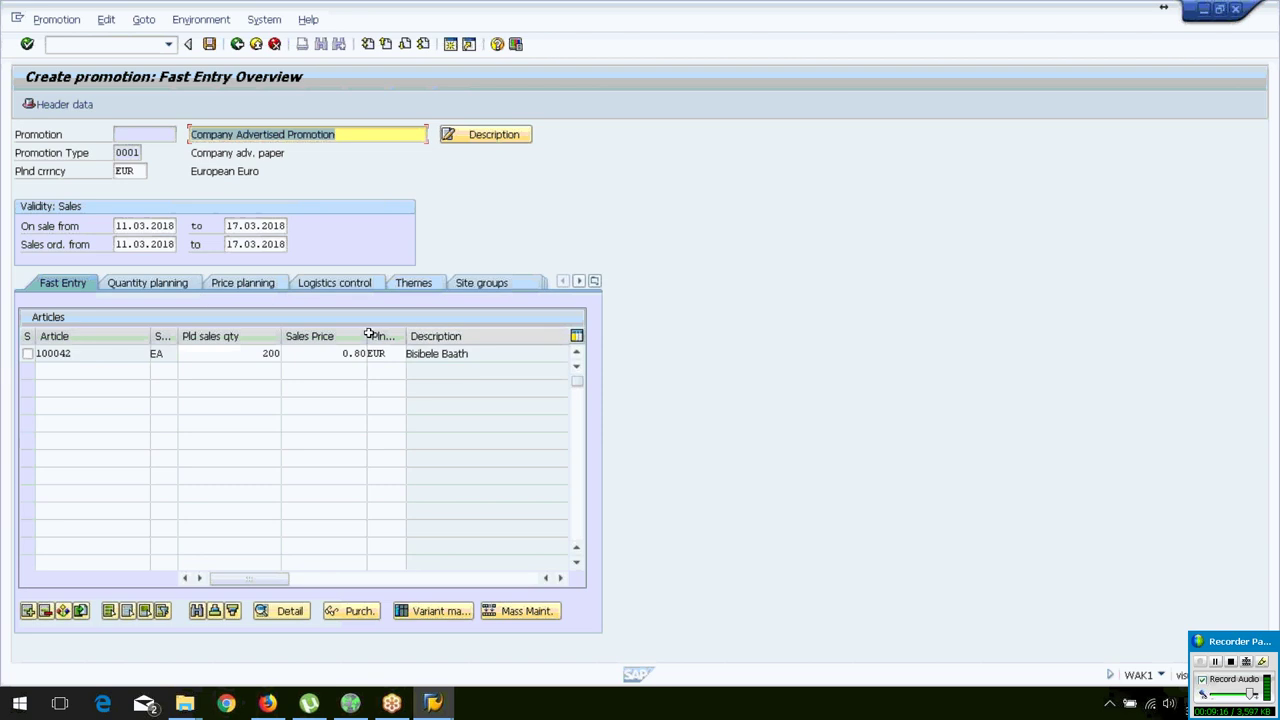
- In quantity planning, set the article's minimum order quantity to 1 and its allocation table quantity to 200
{"action": "left_click", "coordinate": [144, 285]}
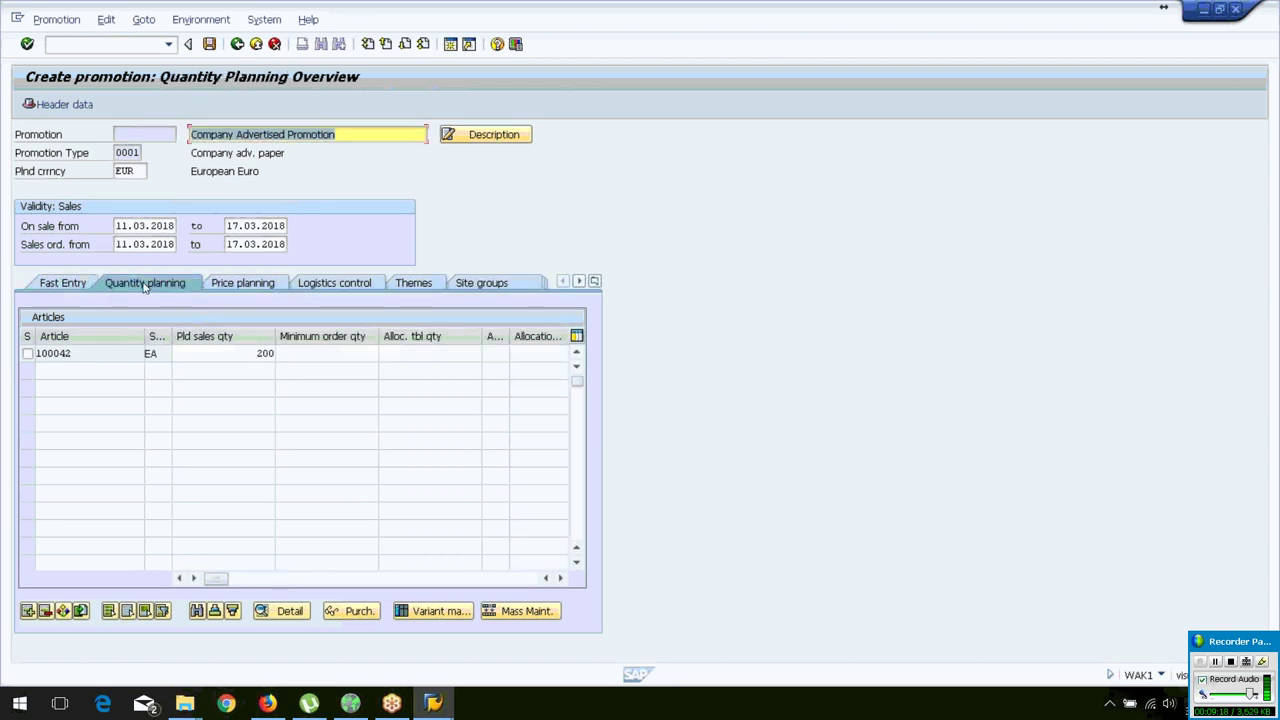
{"action": "left_click", "coordinate": [317, 353]}
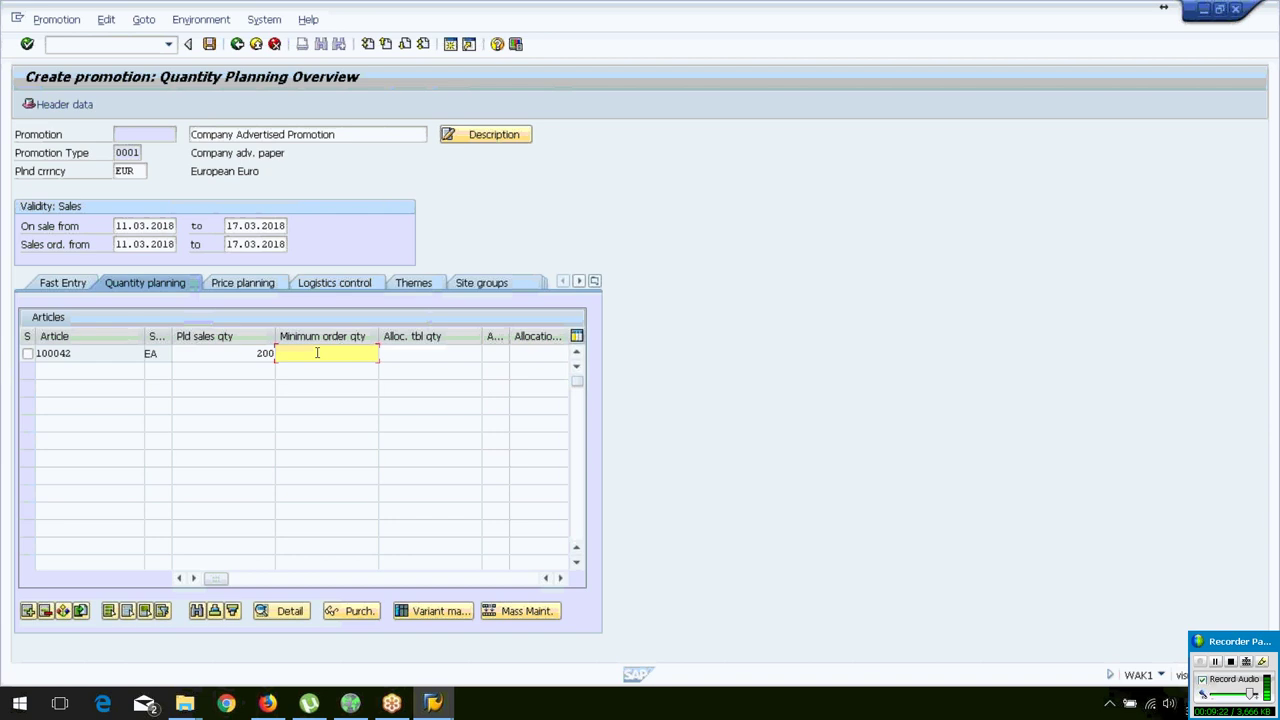
{"action": "key", "text": "Tab"}
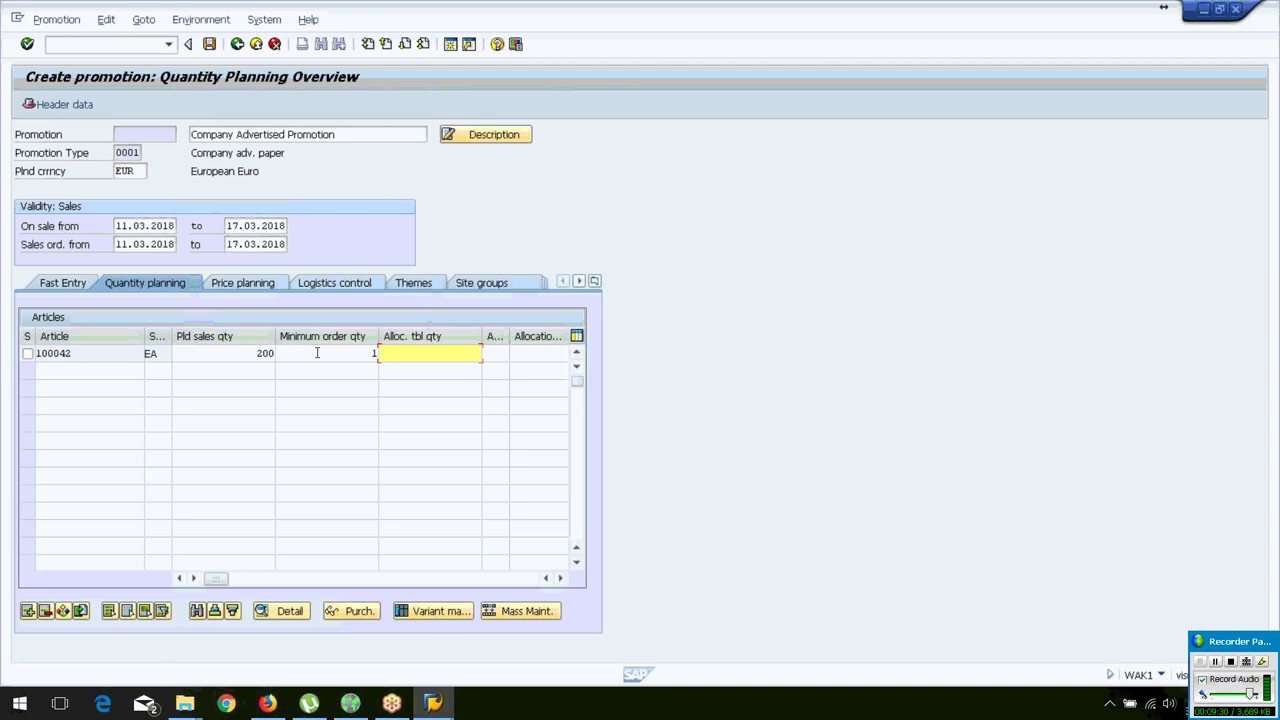
{"action": "type", "text": "200"}
{"action": "key", "text": "Tab"}
- Assign the allocation rule WWALLORULE to article 100042
{"action": "key", "text": "Tab"}
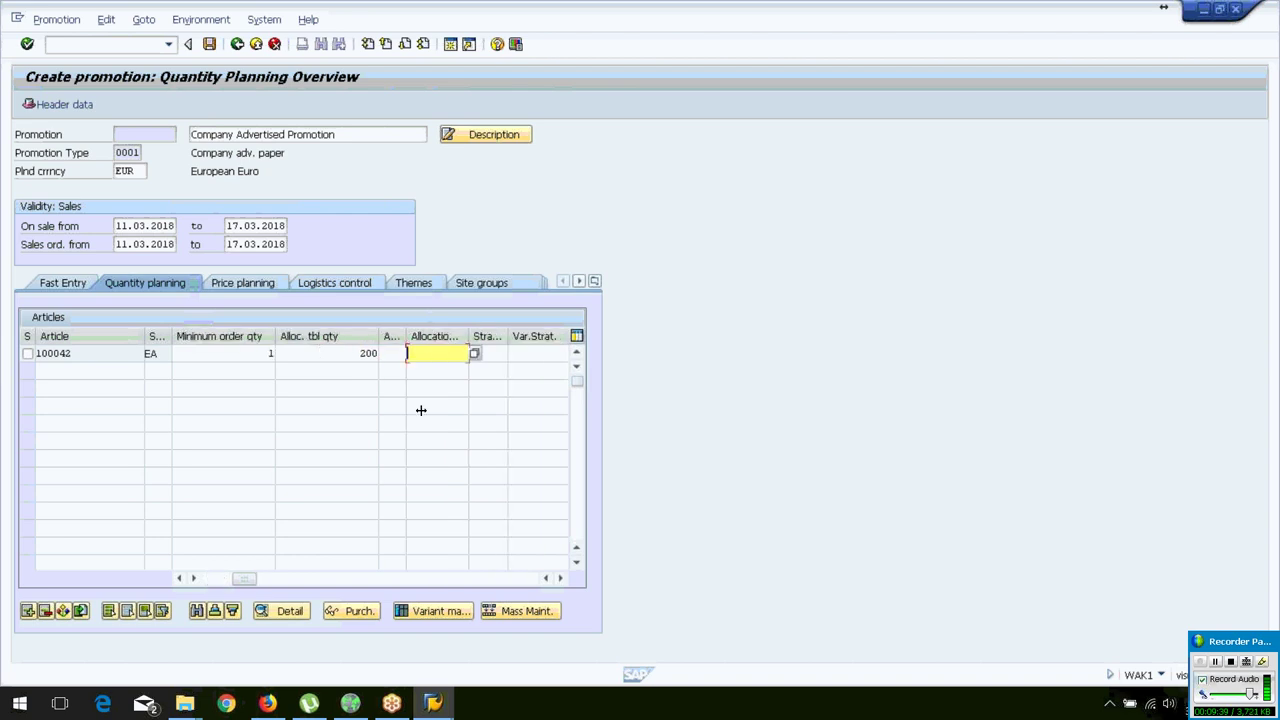
{"action": "key", "text": "BackSpace"}
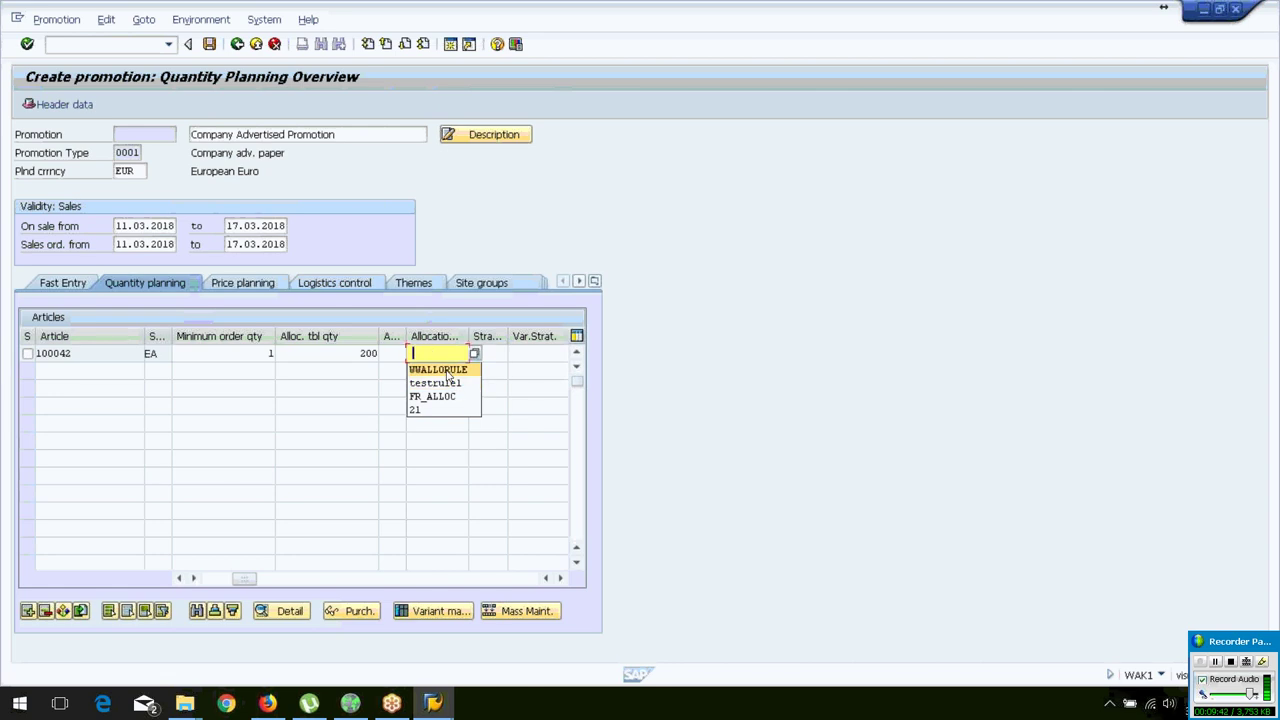
{"action": "left_click", "coordinate": [447, 370]}
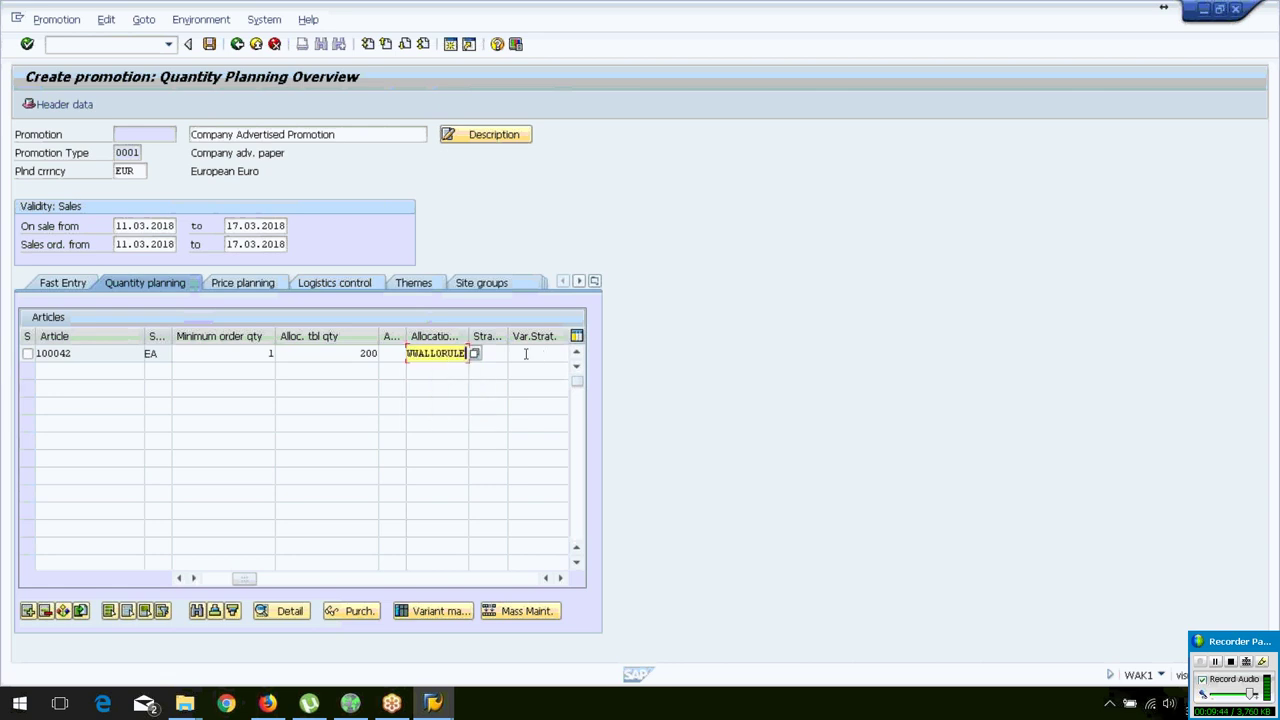
- In quantity planning, set the missing allocation unit of measure for article 100042 to EA
{"action": "left_click", "coordinate": [560, 579]}
{"action": "left_click", "coordinate": [561, 580]}
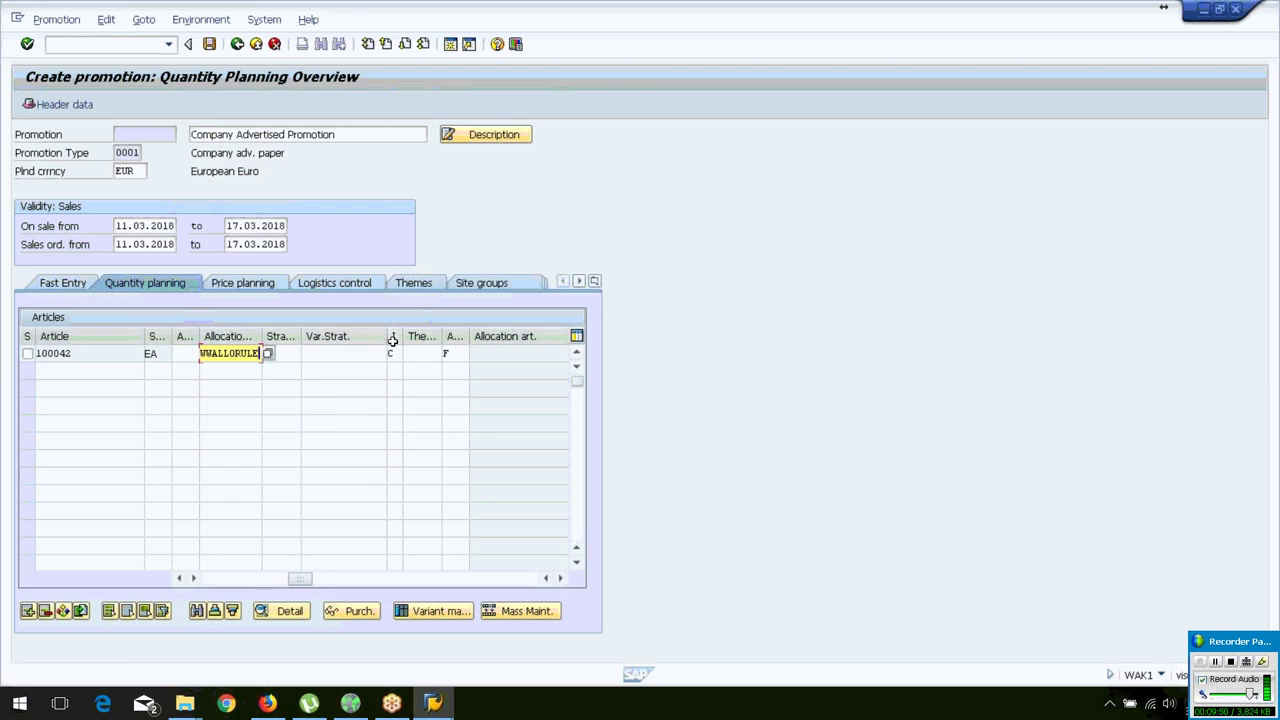
{"action": "left_click", "coordinate": [391, 352]}
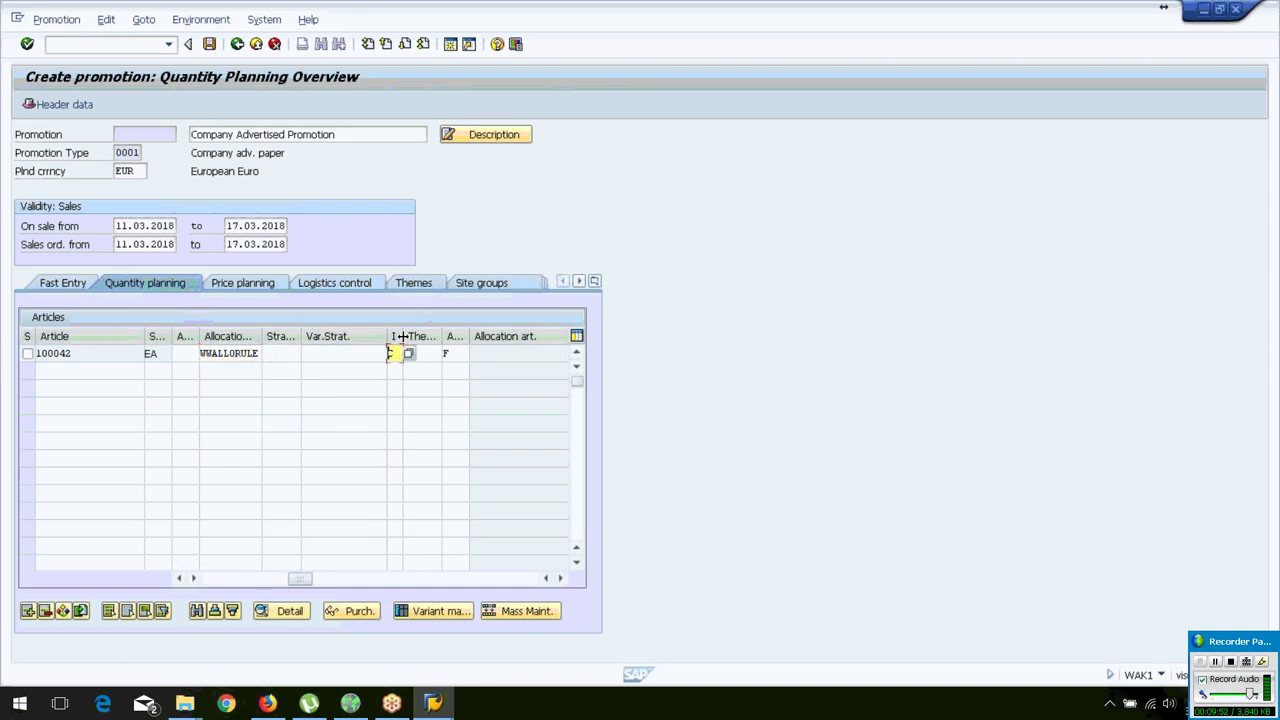
{"action": "left_click_drag", "start_coordinate": [404, 338], "coordinate": [408, 336]}
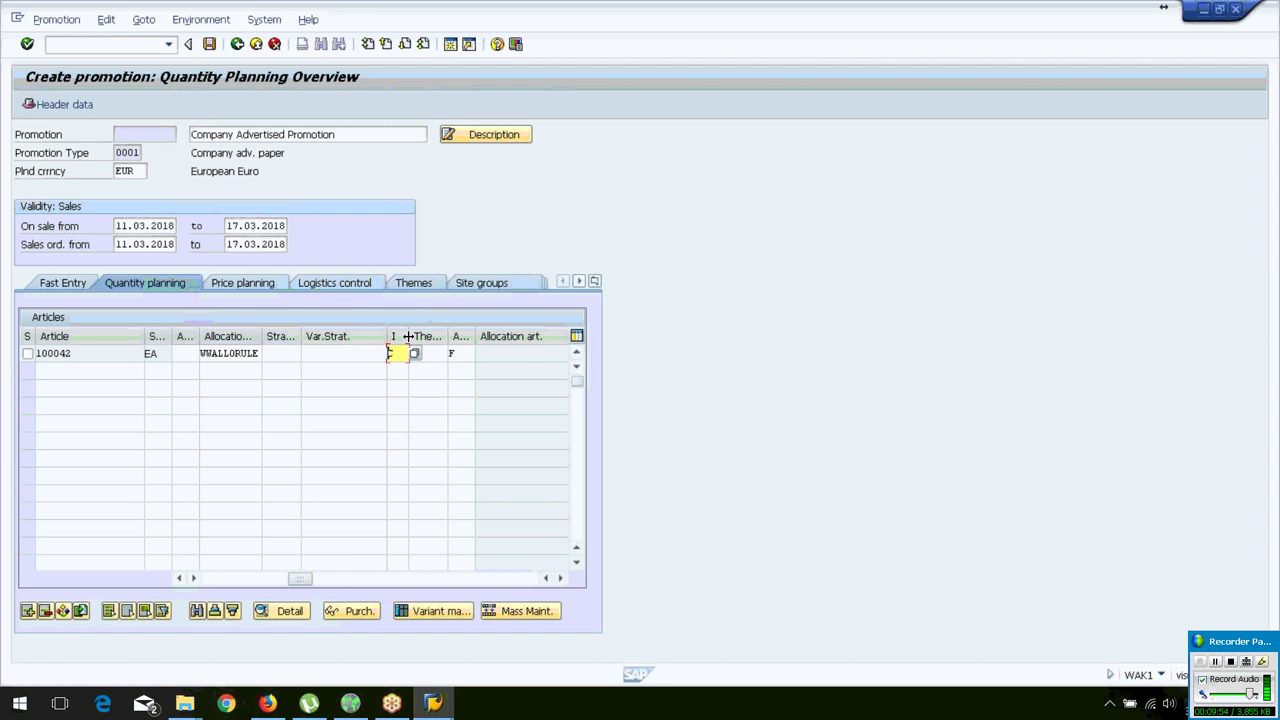
{"action": "left_click", "coordinate": [463, 353]}
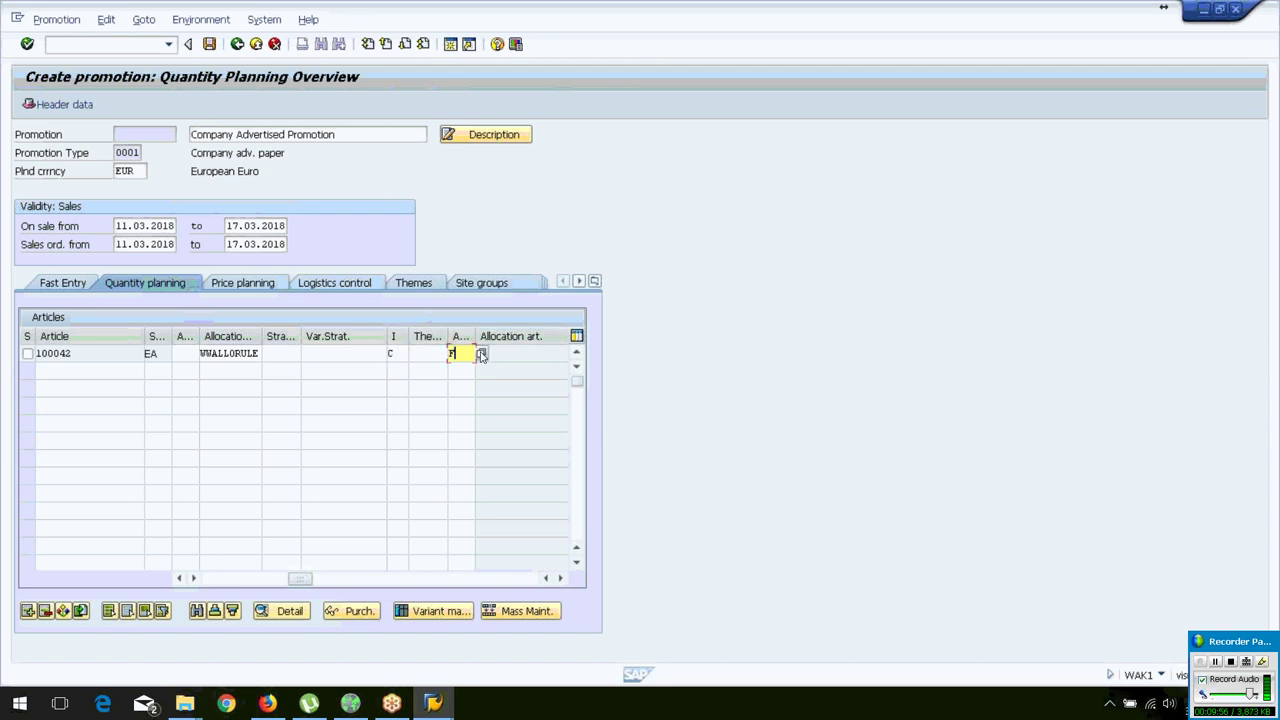
{"action": "key", "text": "Return"}
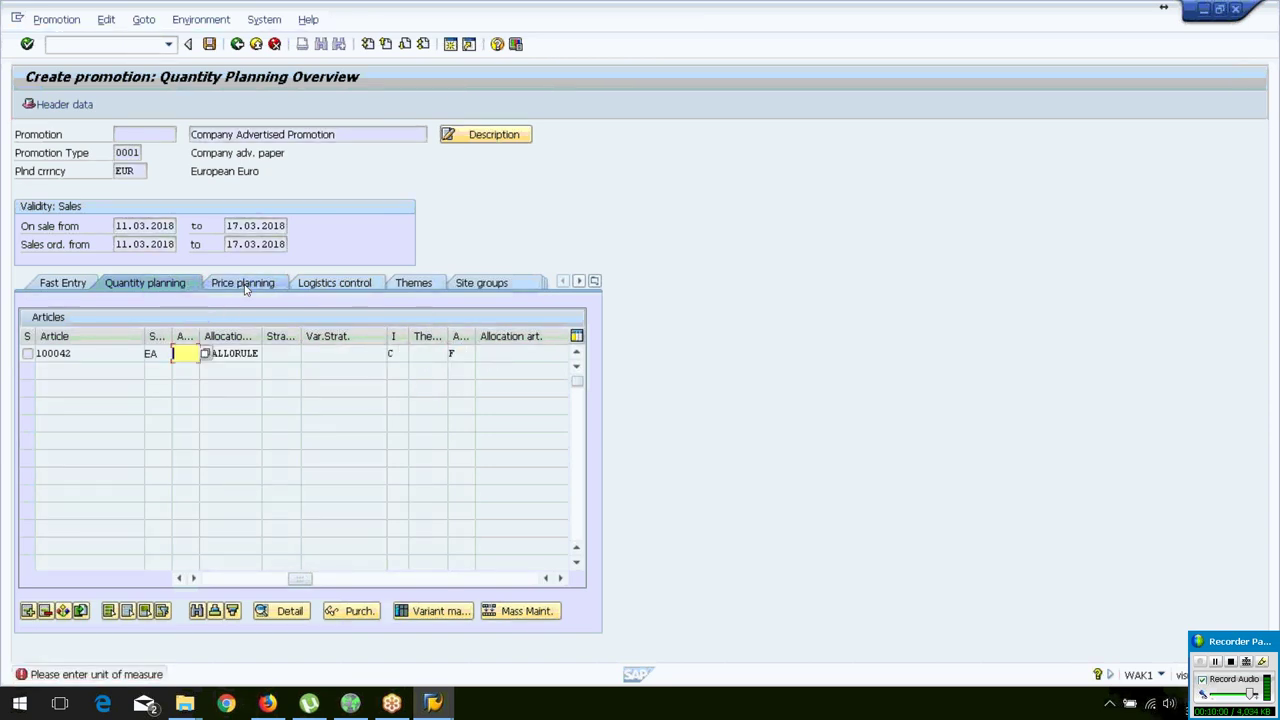
{"action": "key", "text": "F4"}
{"action": "key", "text": "Down"}
{"action": "key", "text": "Return"}
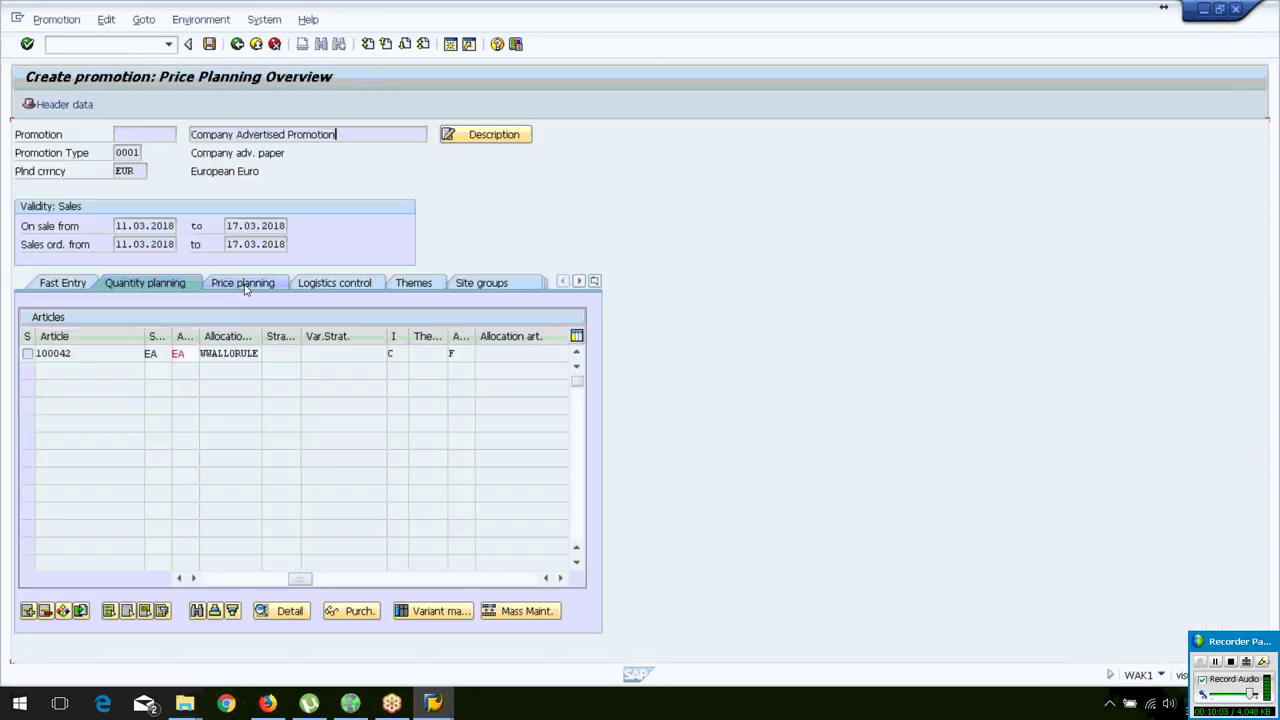
- In price planning, set the purchase price of article 100042 to 0.40 EUR
{"action": "left_click", "coordinate": [240, 282]}
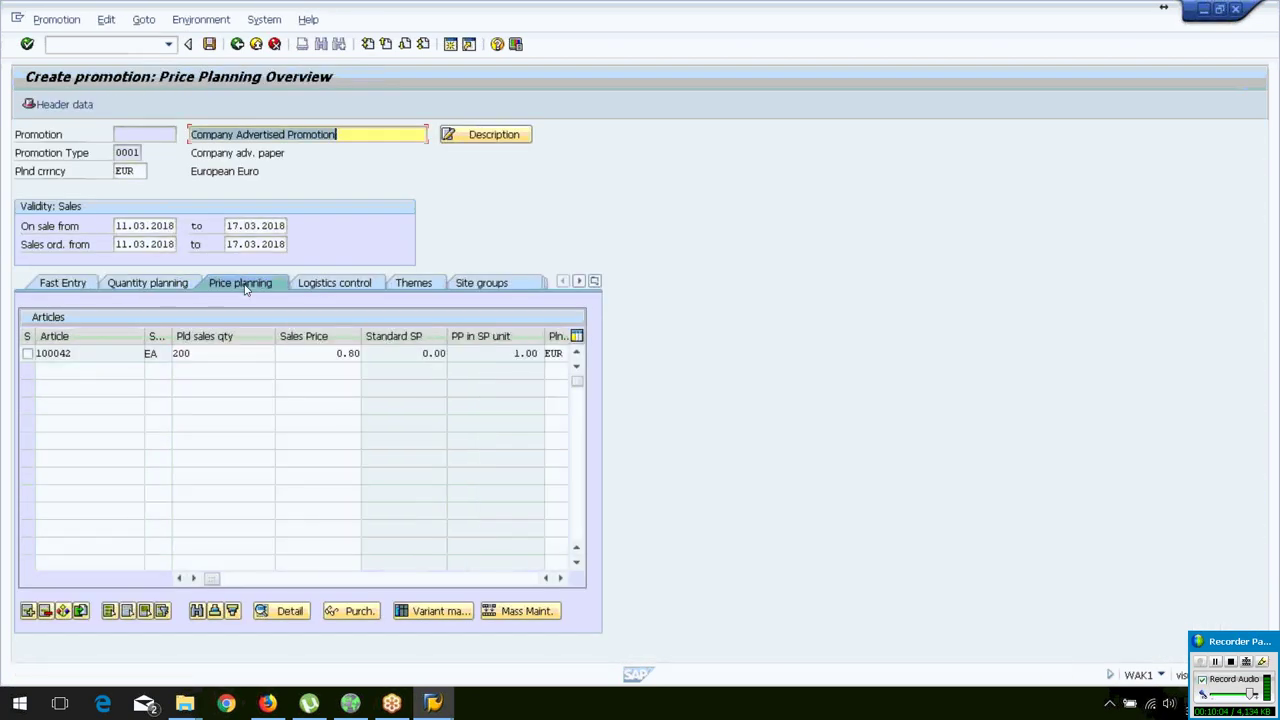
{"action": "left_click", "coordinate": [314, 353]}
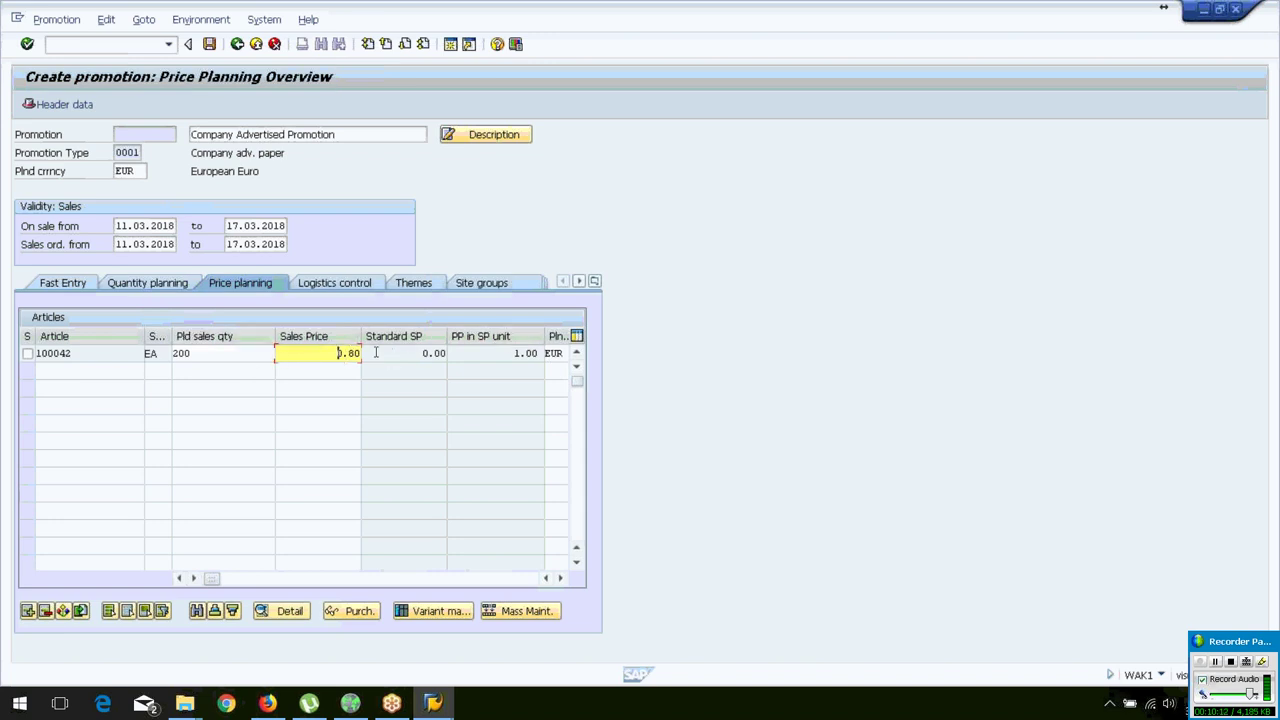
{"action": "left_click", "coordinate": [444, 354]}
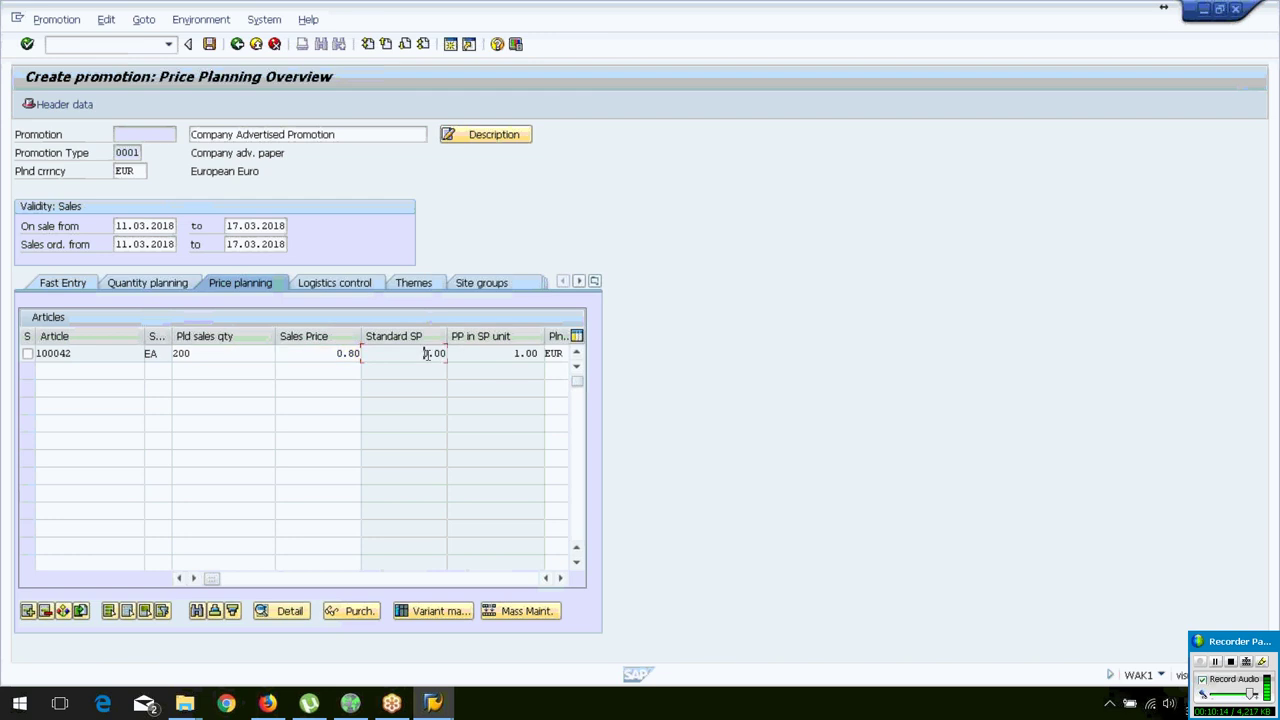
{"action": "left_click", "coordinate": [512, 354]}
{"action": "left_click", "coordinate": [560, 578]}
{"action": "left_click", "coordinate": [560, 578]}
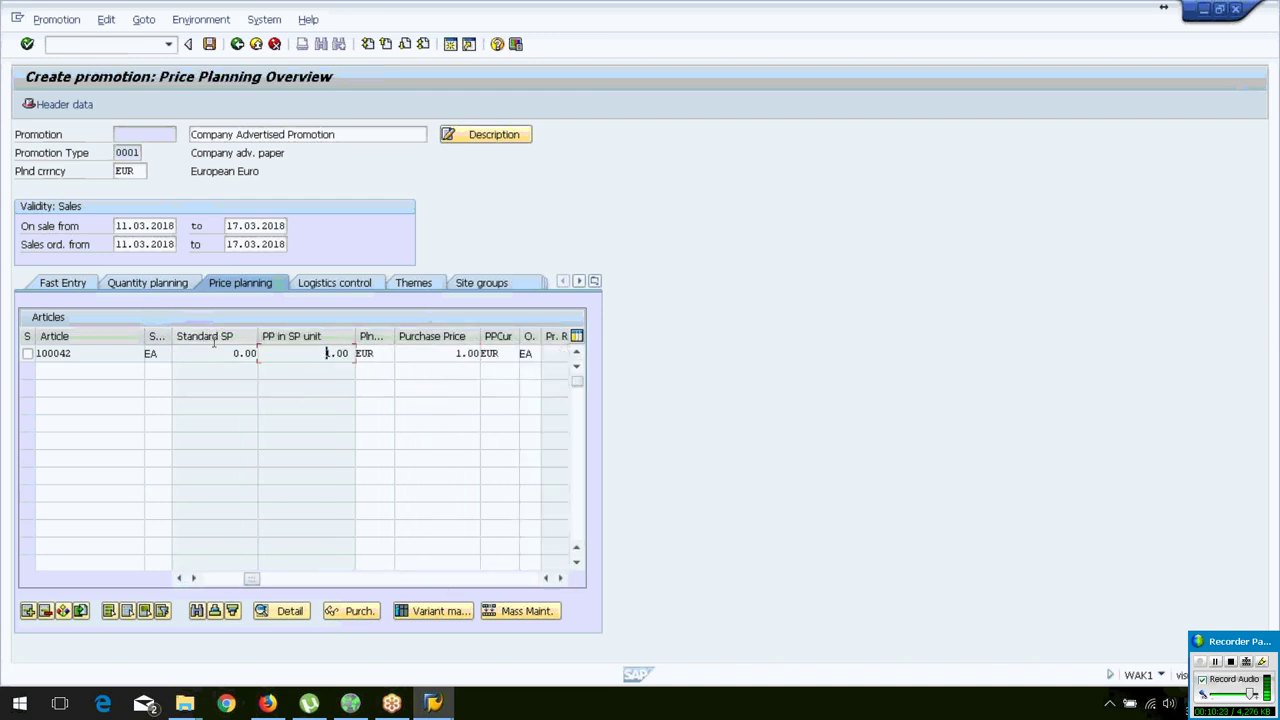
{"action": "left_click", "coordinate": [445, 354]}
{"action": "type", "text": "0.0"}
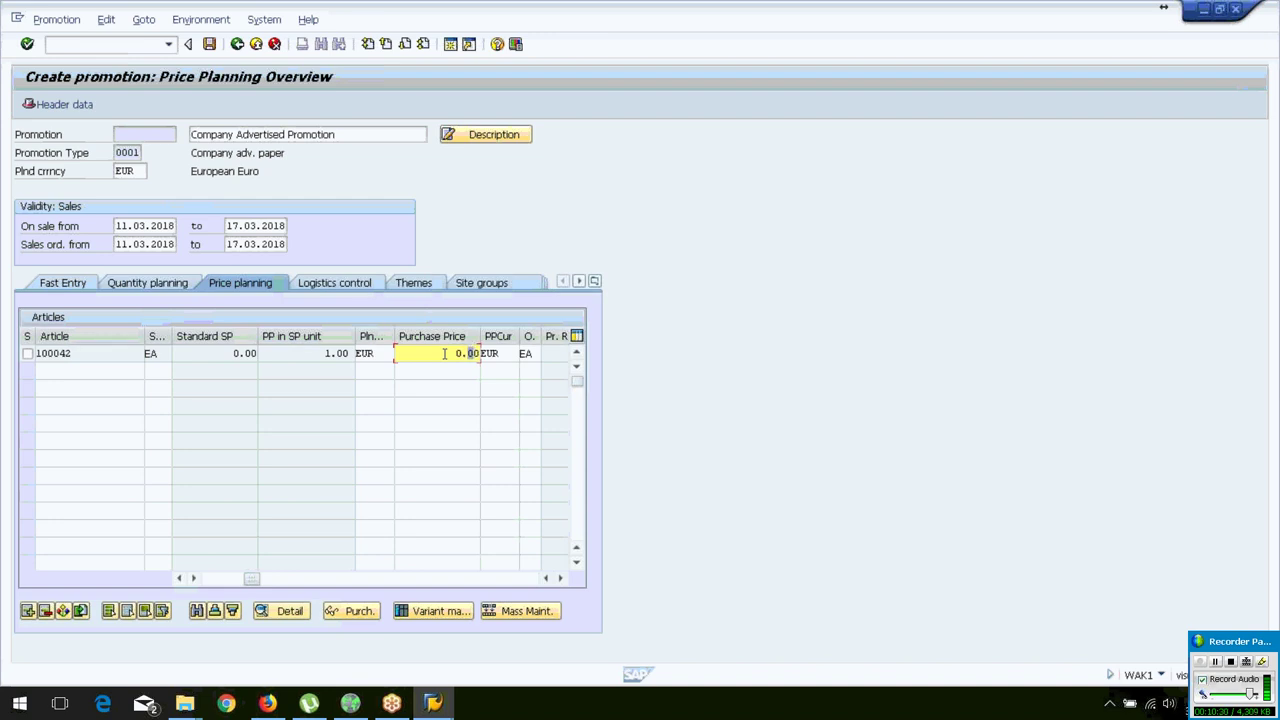
{"action": "type", "text": "4"}
{"action": "key", "text": "Return"}
- Assign the site group WWSTRPROMOTABLE to the promotion, leaving logistics control and themes without entries
{"action": "left_click", "coordinate": [341, 284]}
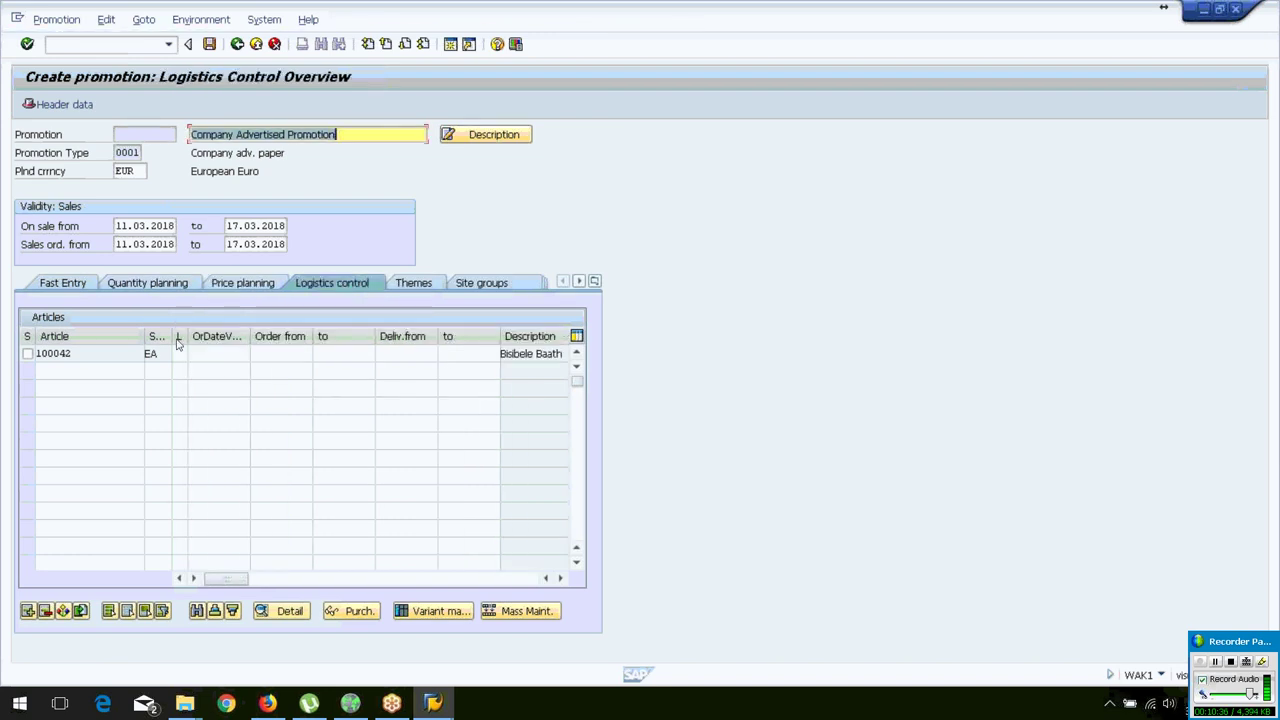
{"action": "left_click", "coordinate": [435, 288]}
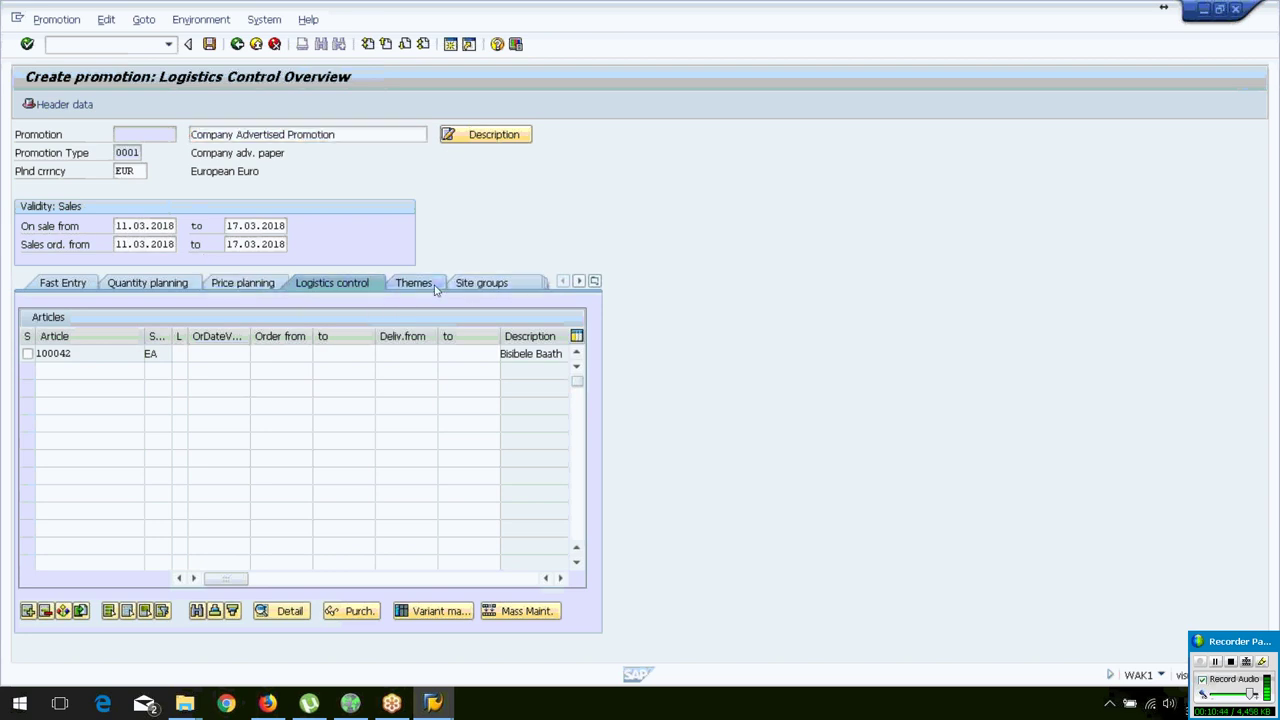
{"action": "left_click", "coordinate": [66, 357]}
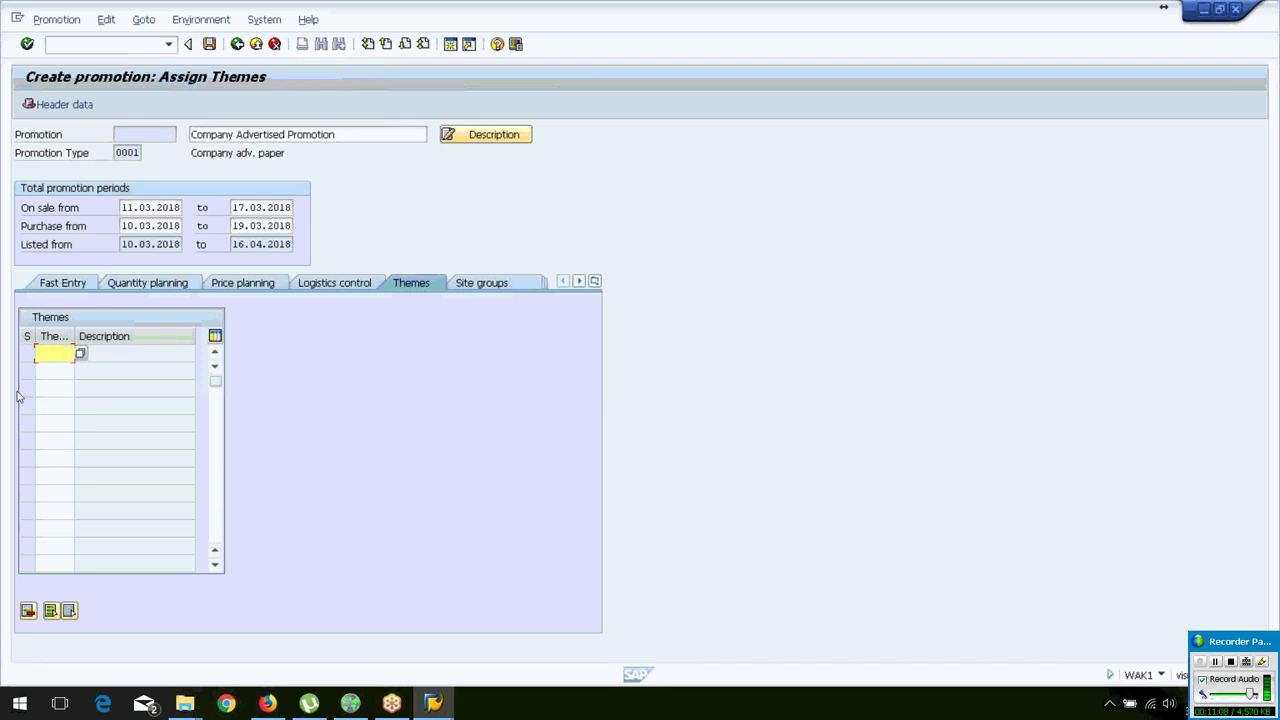
{"action": "left_click", "coordinate": [484, 284]}
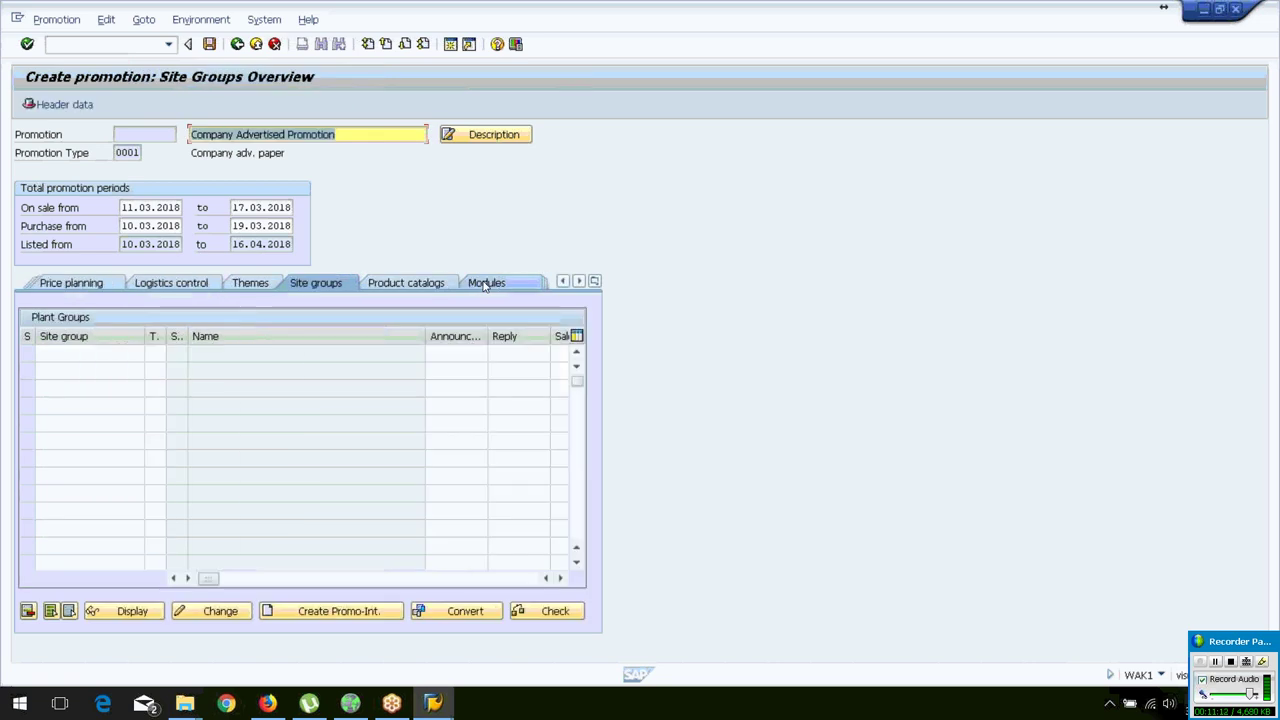
{"action": "left_click", "coordinate": [77, 355]}
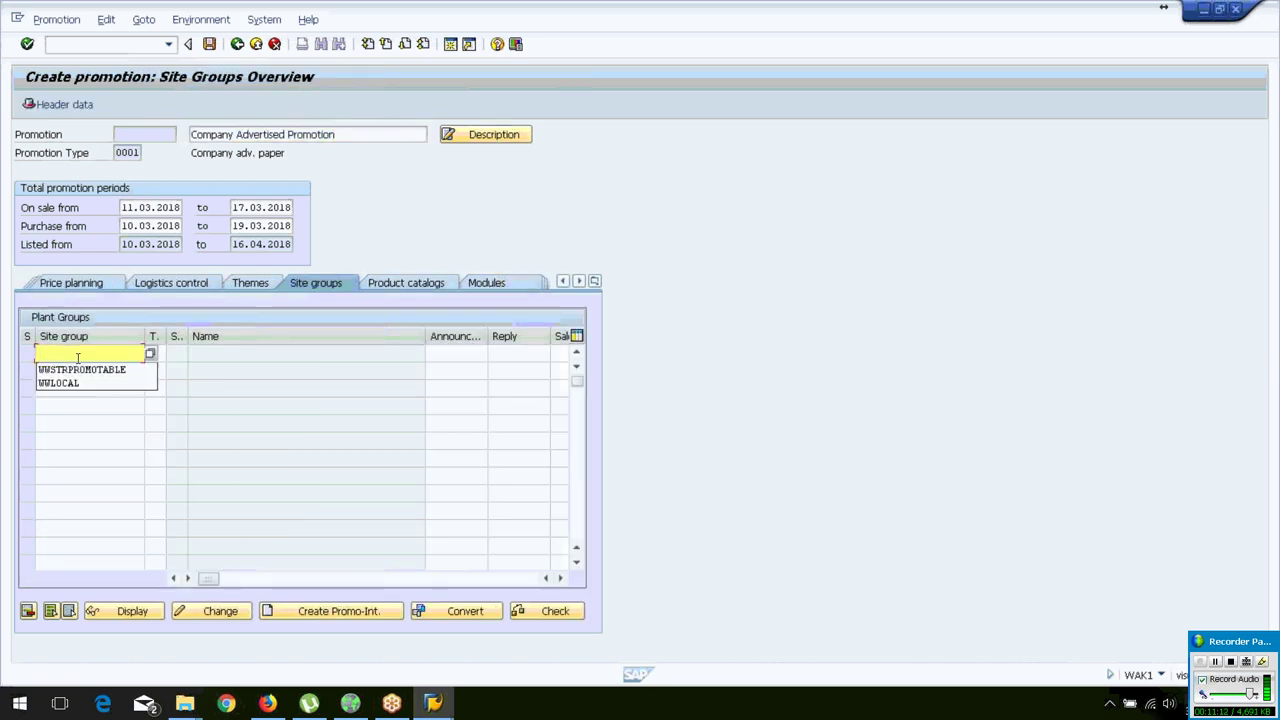
{"action": "key", "text": "Down"}
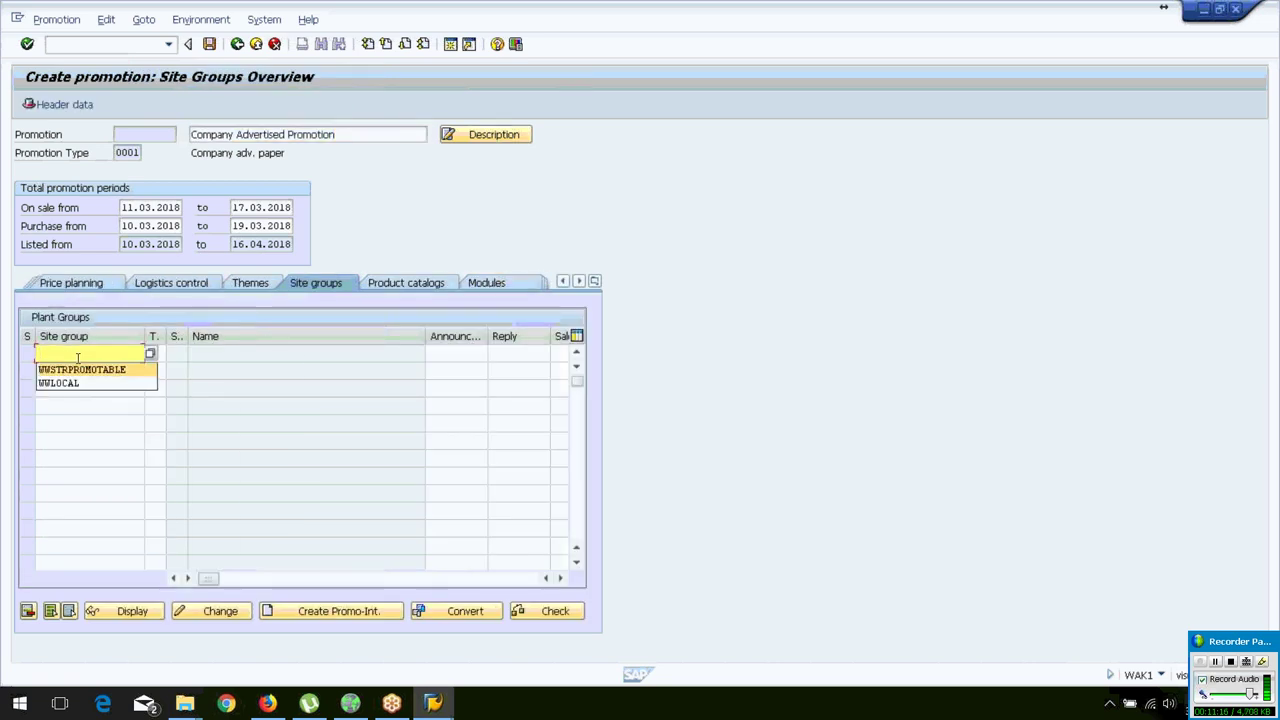
{"action": "key", "text": "Return"}
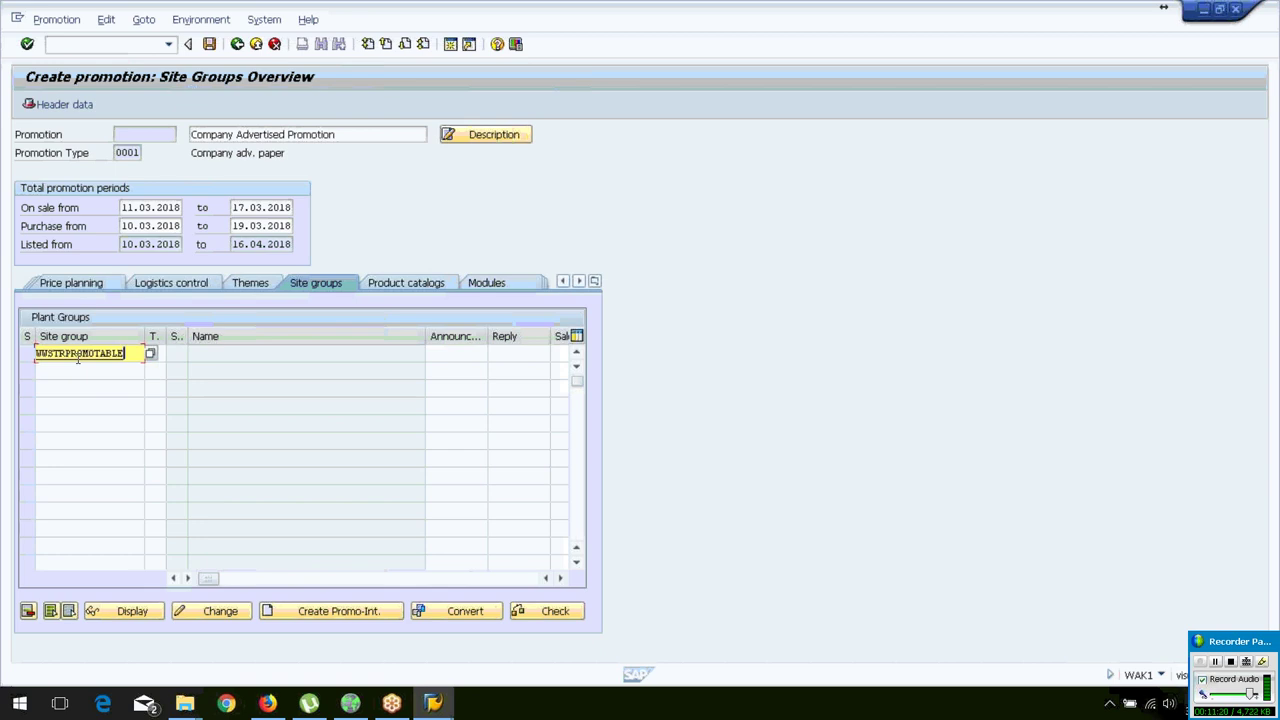
{"action": "key", "text": "Return"}
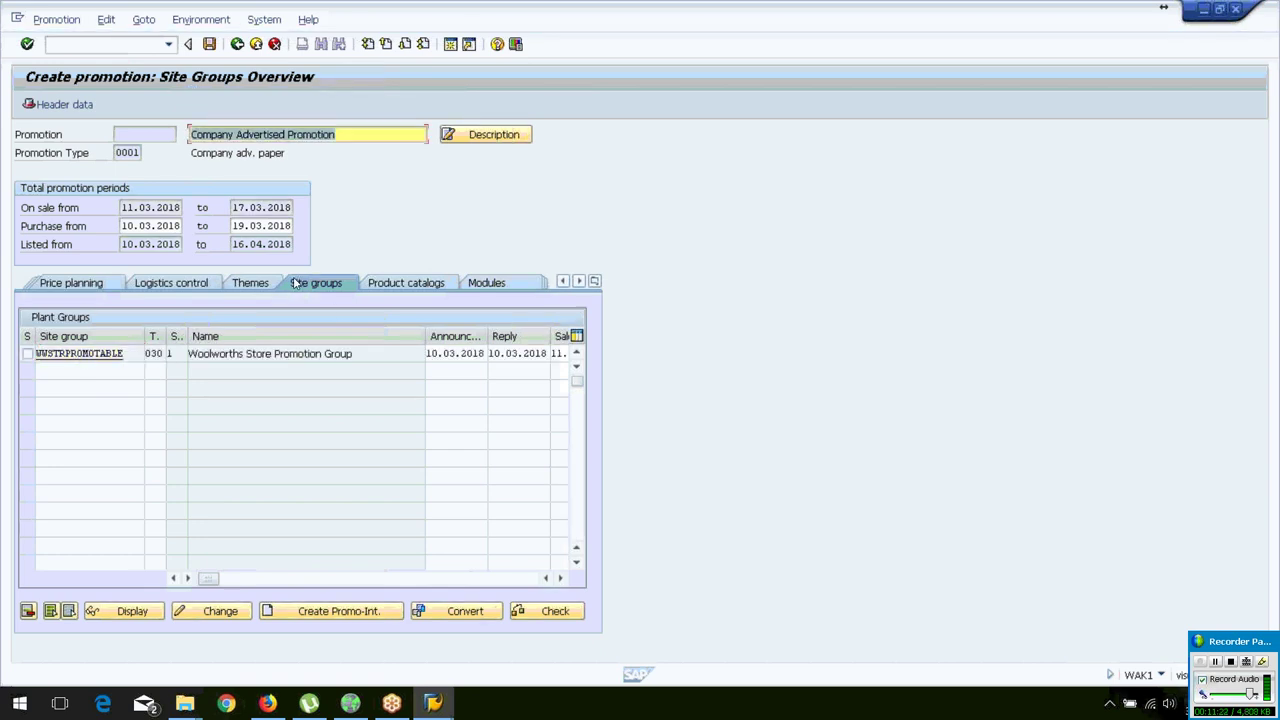
- Examine the stores assigned to the site group WWSTRPROMOTABLE and return to the promotion's site groups
{"action": "left_click", "coordinate": [27, 354]}
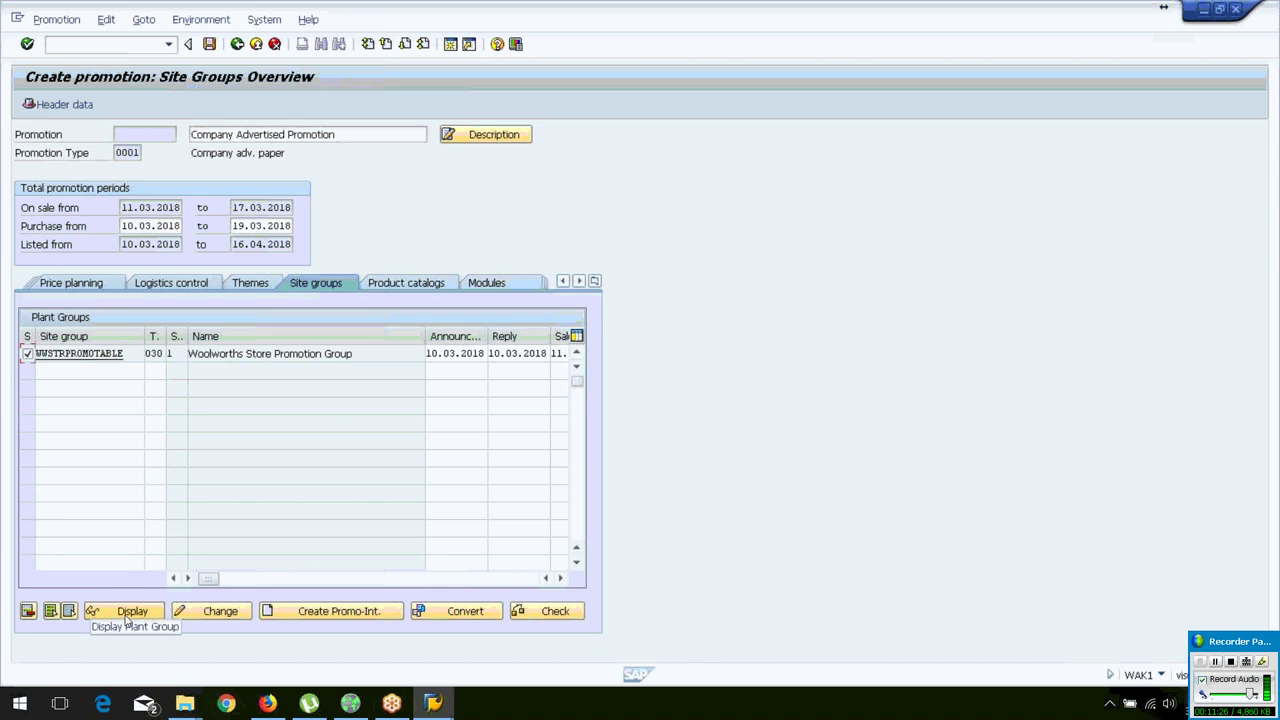
{"action": "left_click", "coordinate": [222, 612]}
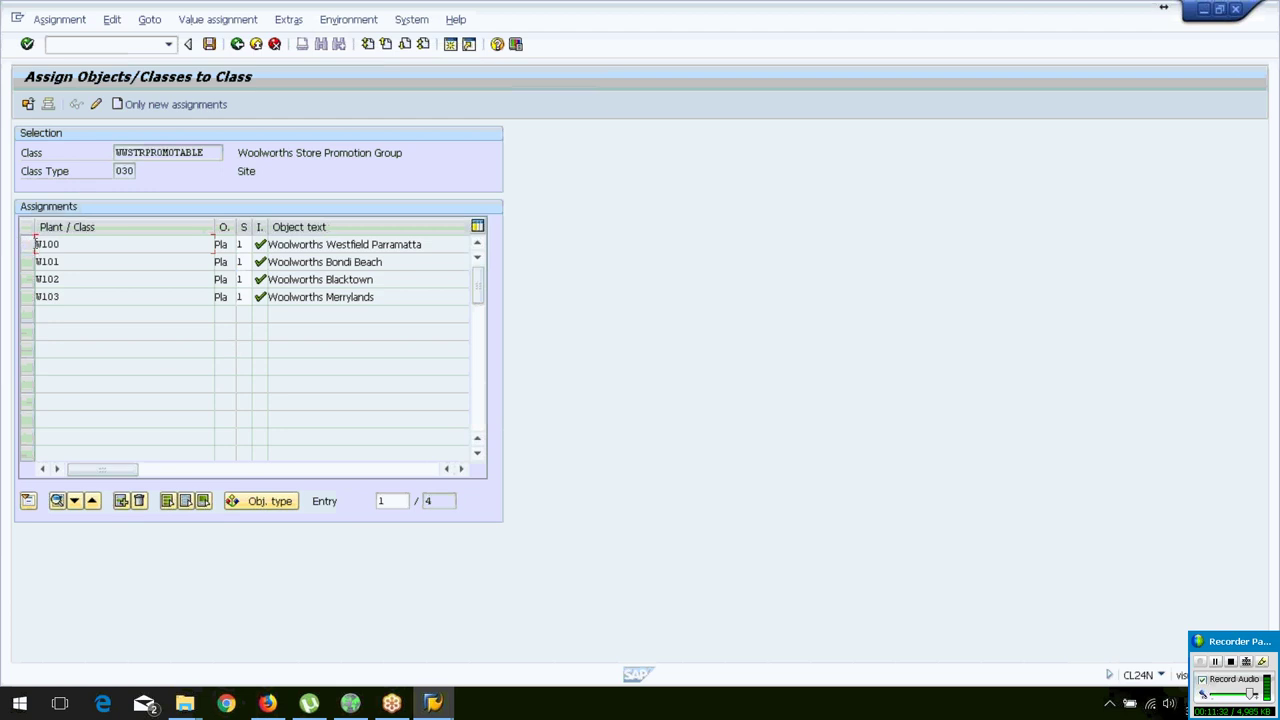
{"action": "left_click", "coordinate": [92, 297]}
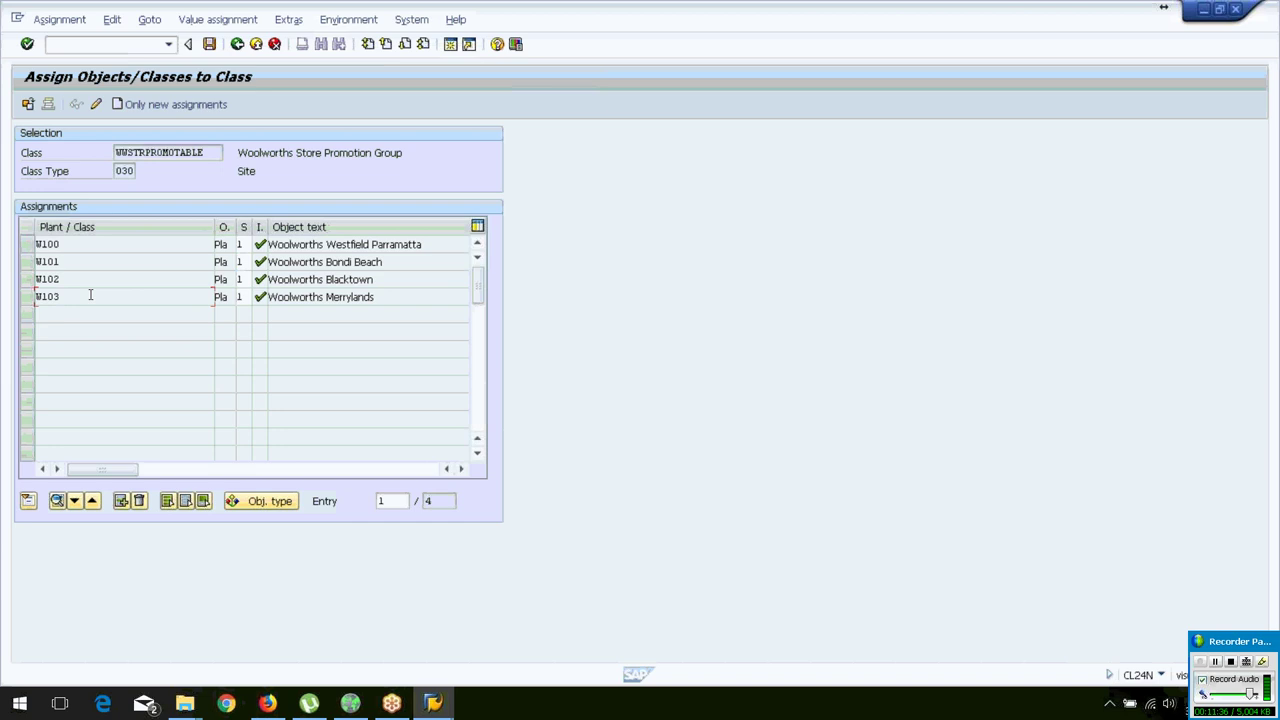
{"action": "left_click", "coordinate": [236, 46]}
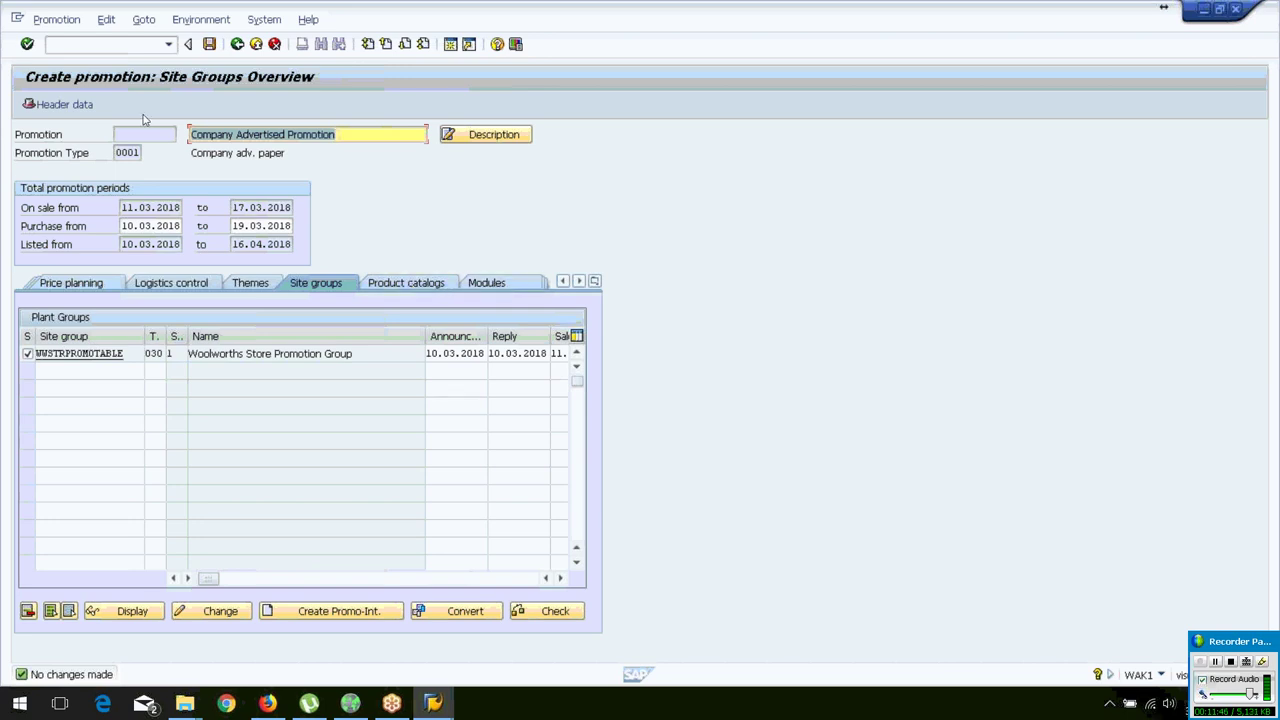
- In the promotion header's planning data, set the purchasing organization to WW01 and the purchasing group to E01
{"action": "left_click", "coordinate": [58, 105]}
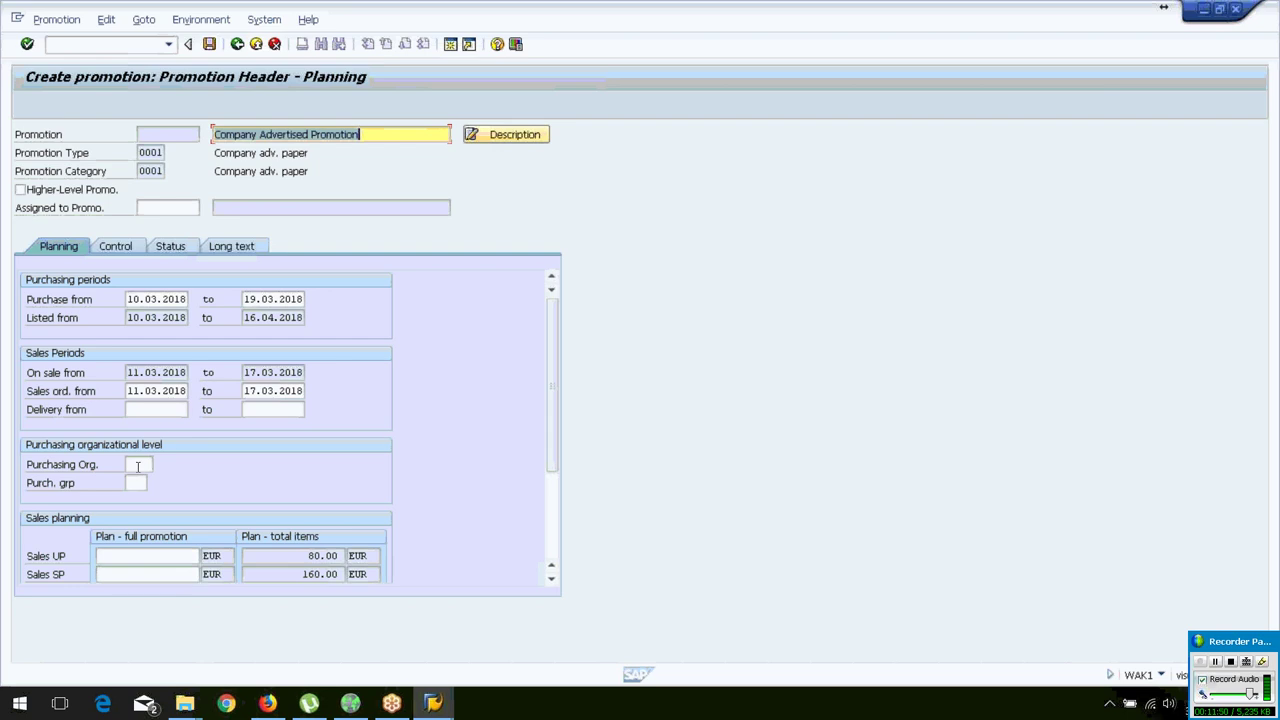
{"action": "left_click", "coordinate": [137, 465]}
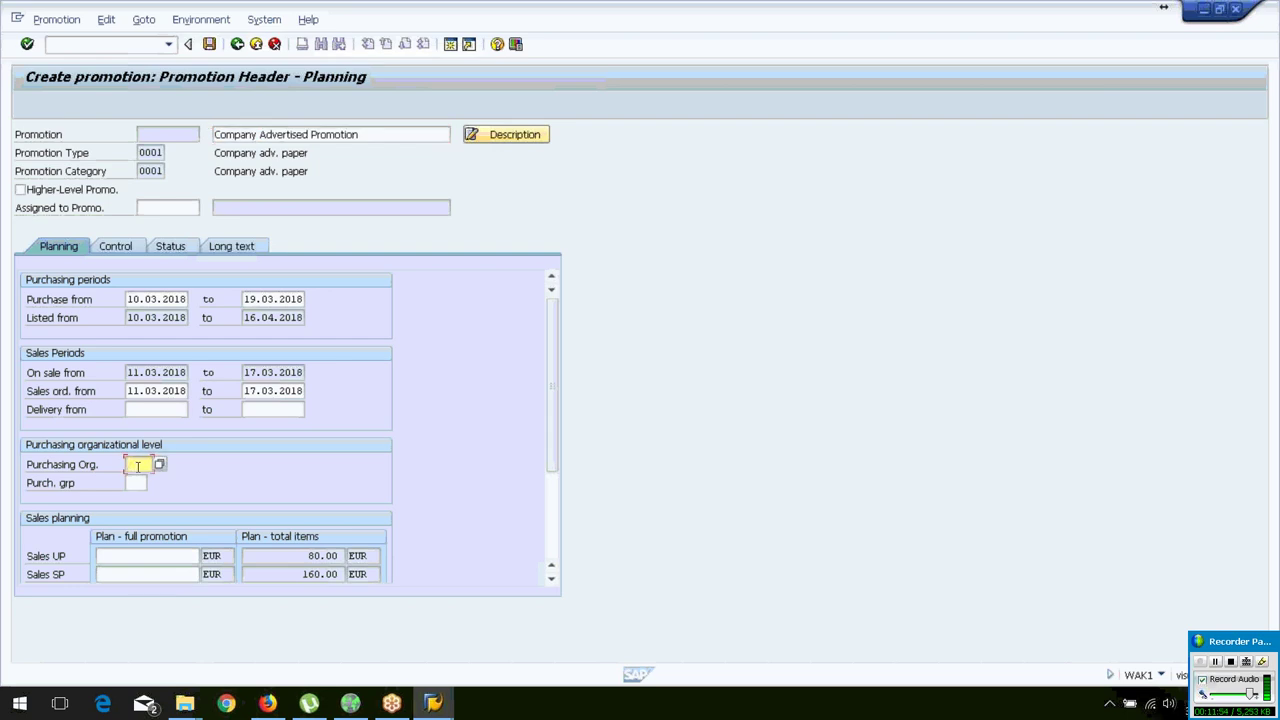
{"action": "type", "text": "WW01"}
{"action": "key", "text": "Tab"}
{"action": "type", "text": "E"}
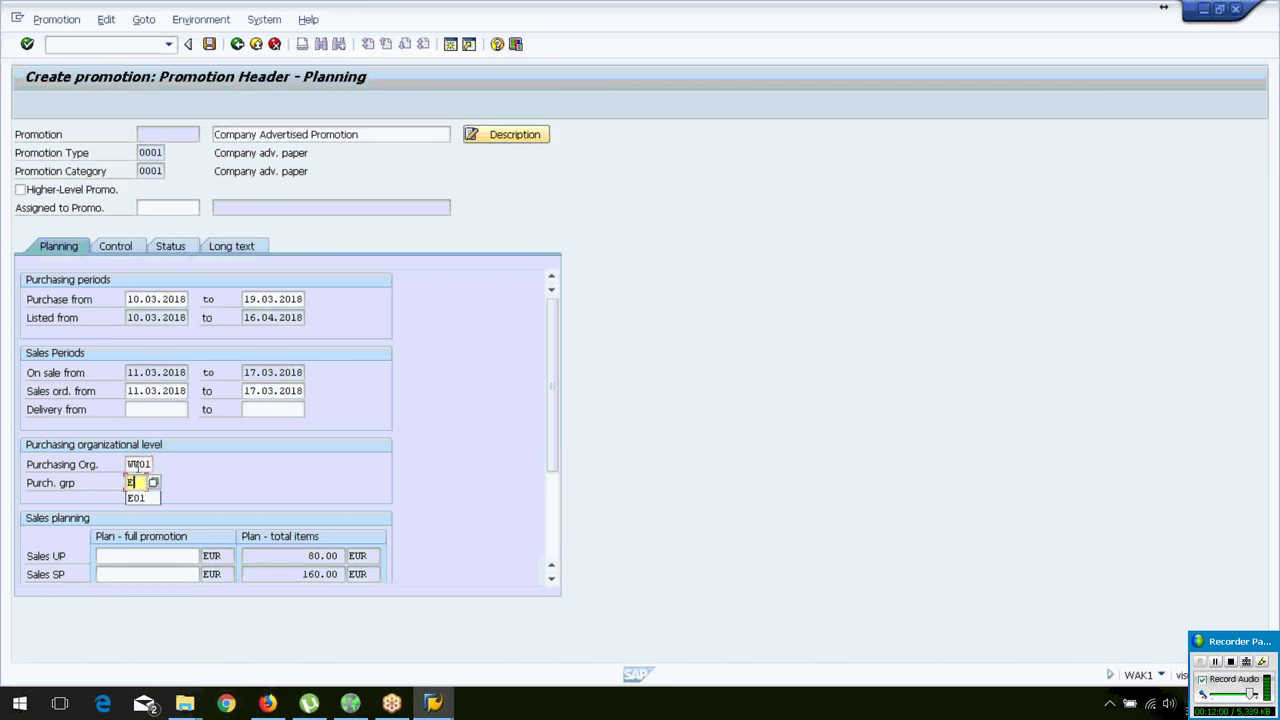
{"action": "type", "text": "01"}
{"action": "key", "text": "Return"}
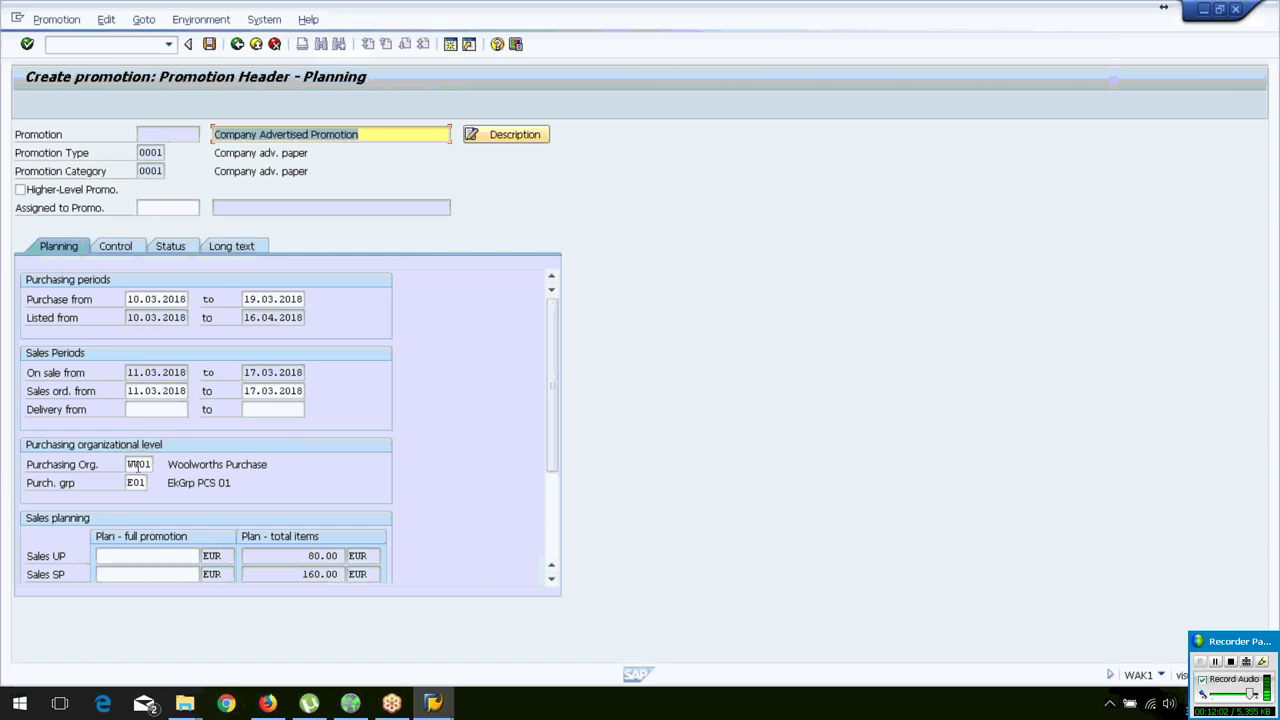
{"action": "left_click", "coordinate": [145, 483]}
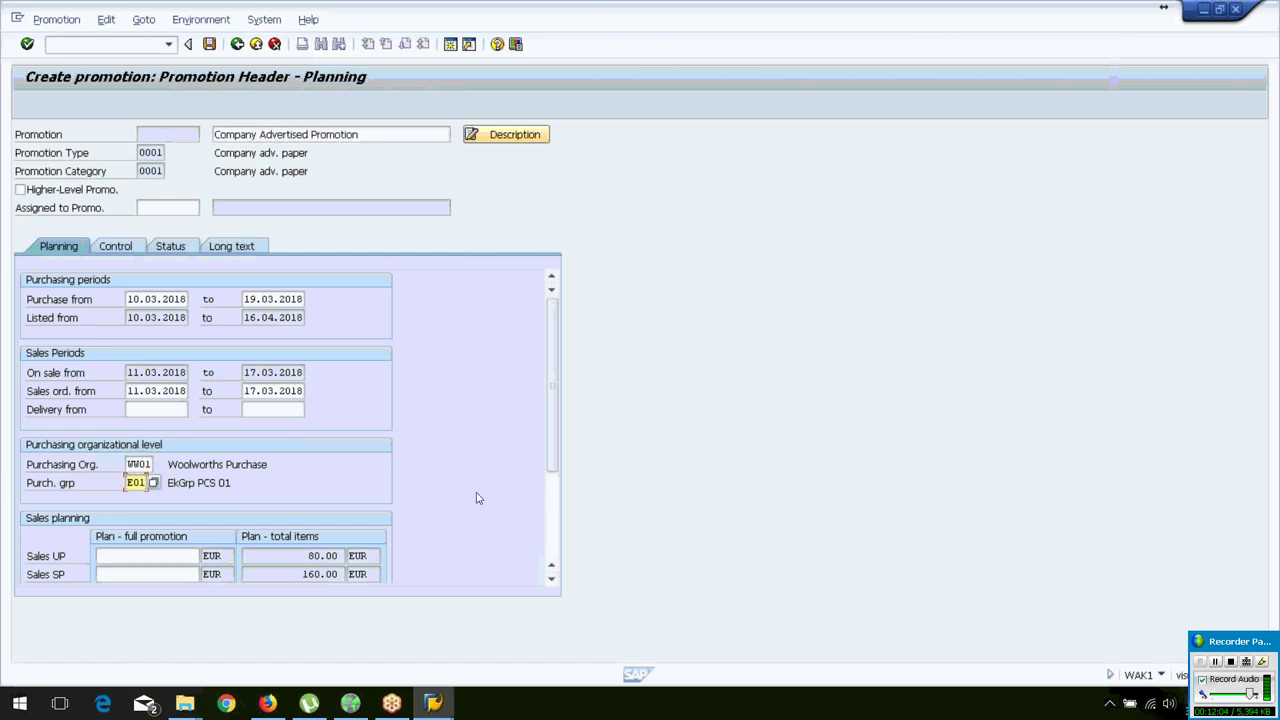
- Look through the rest of the header's planning data and save the promotion
{"action": "scroll", "coordinate": [557, 550], "scroll_direction": "down", "scroll_amount": 3}
{"action": "scroll", "coordinate": [563, 403], "scroll_direction": "up", "scroll_amount": 3}
{"action": "left_click", "coordinate": [558, 516]}
{"action": "scroll", "coordinate": [558, 516], "scroll_direction": "up", "scroll_amount": 5}
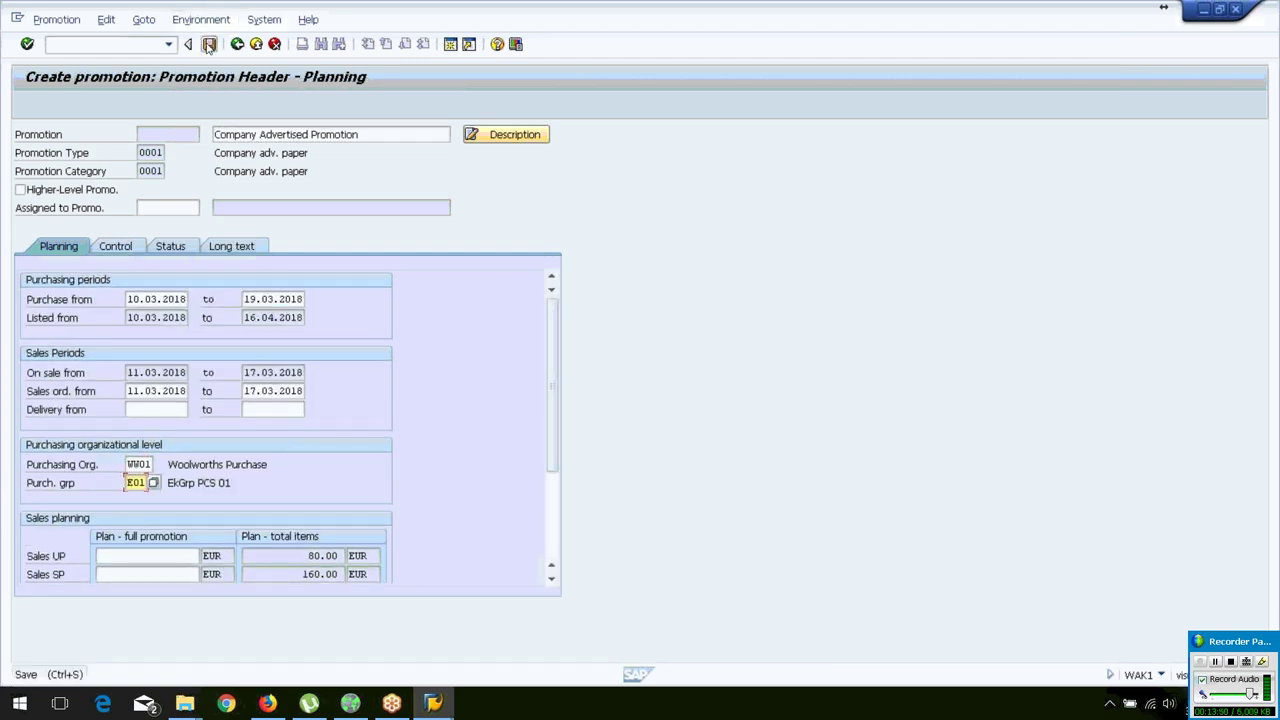
{"action": "left_click", "coordinate": [209, 45]}
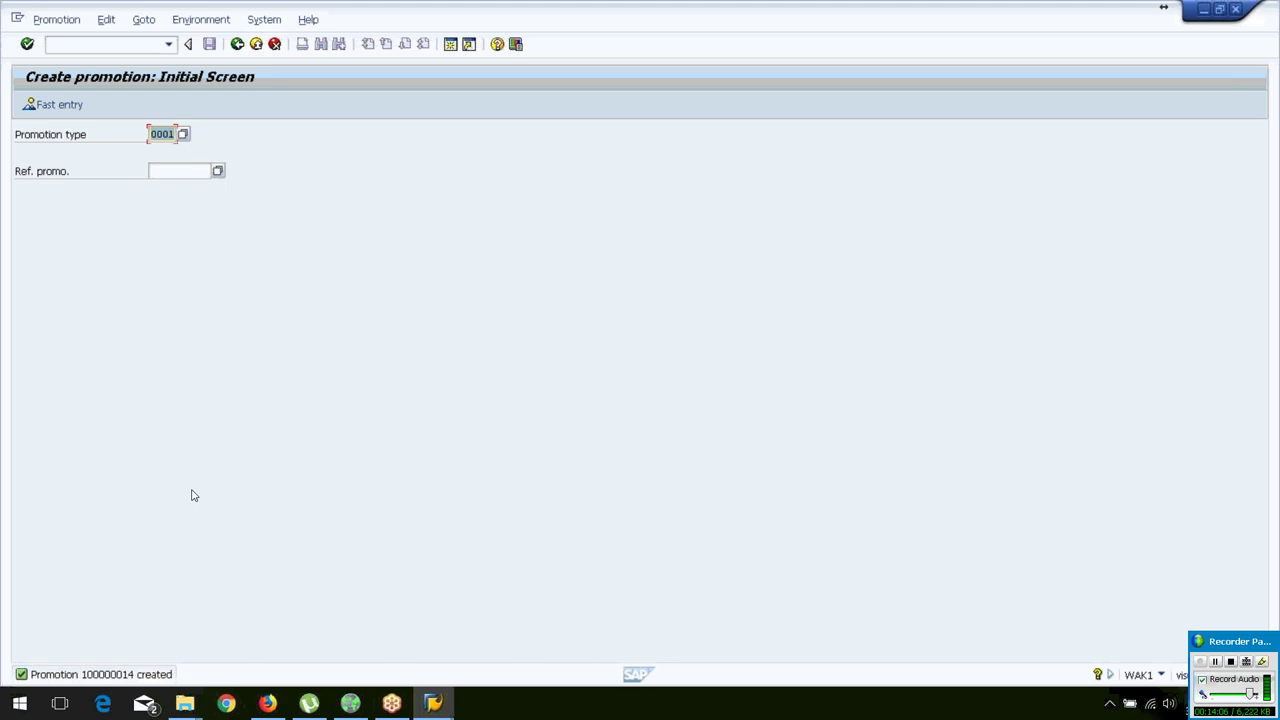
- Call up the newly created promotion for changing and go to its subsequent processing
{"action": "left_click", "coordinate": [55, 21]}
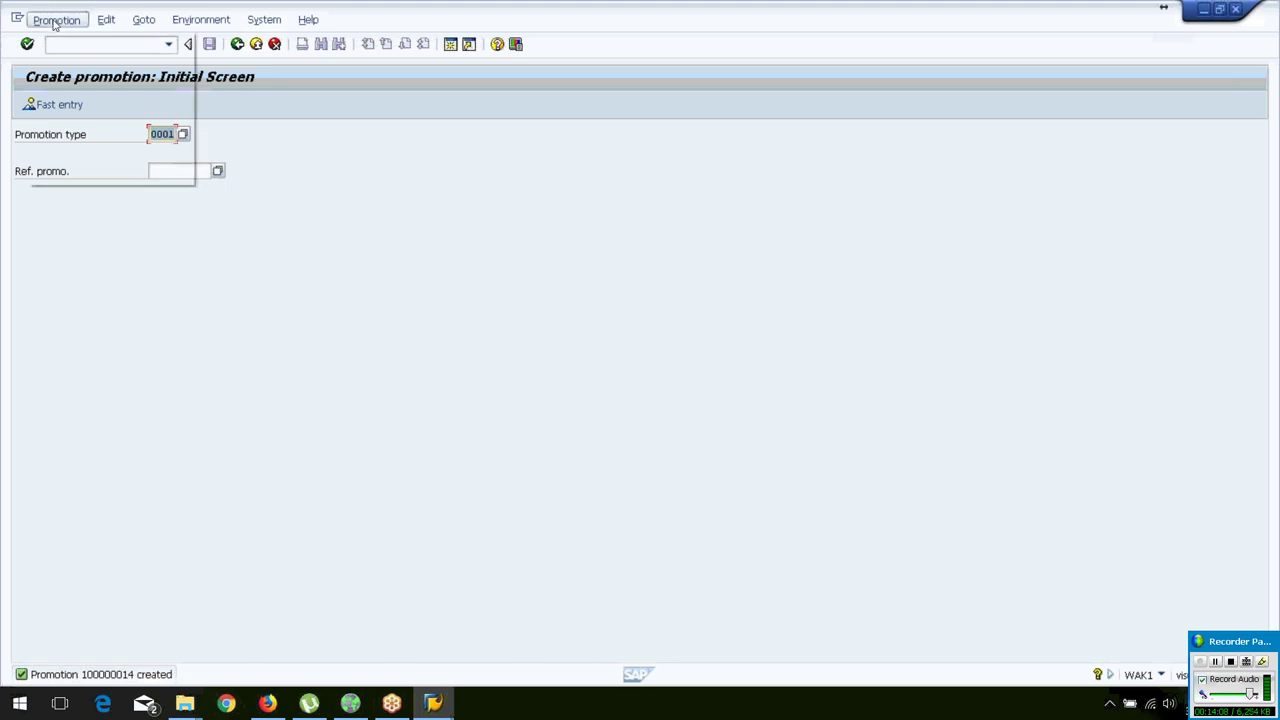
{"action": "left_click", "coordinate": [62, 59]}
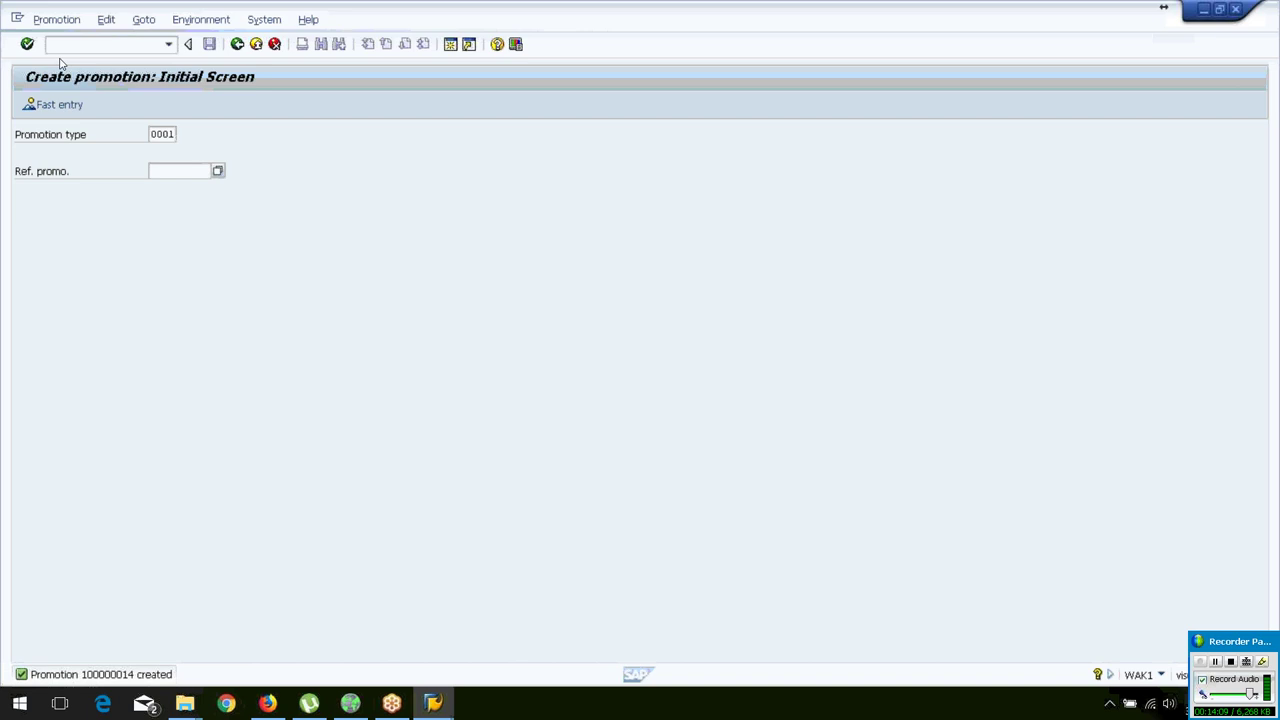
{"action": "left_click", "coordinate": [158, 171]}
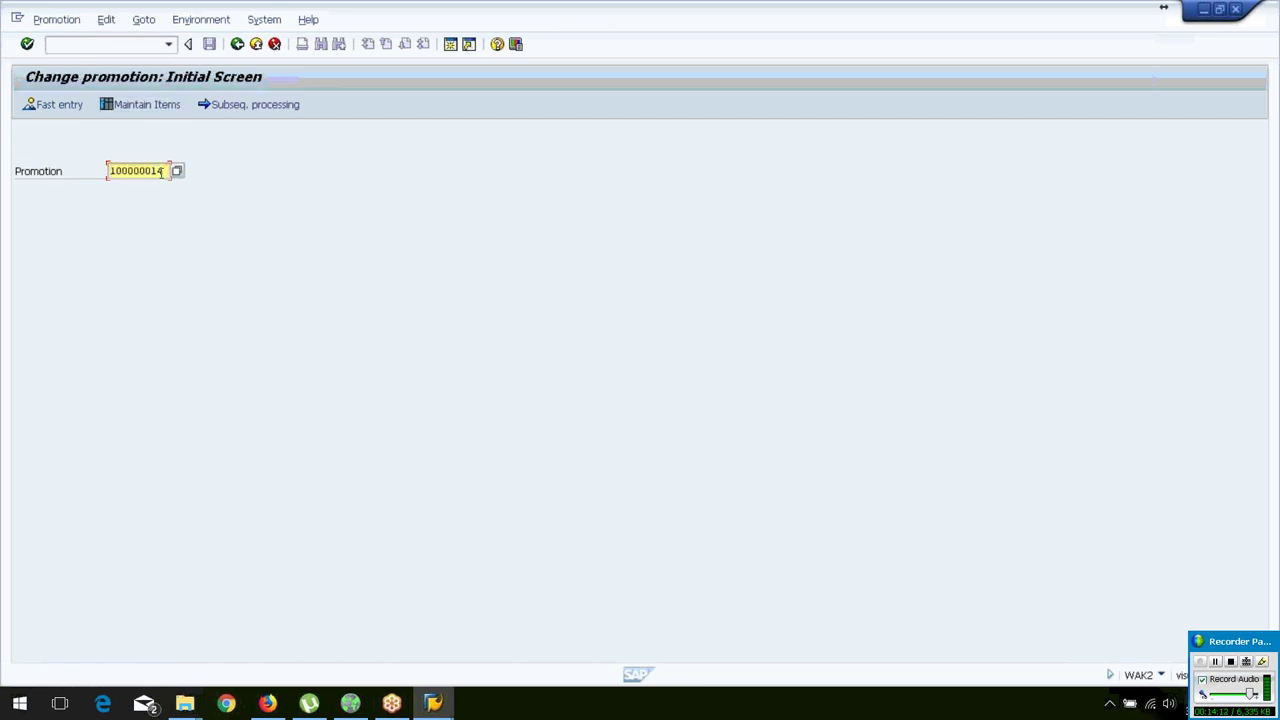
{"action": "left_click", "coordinate": [270, 106]}
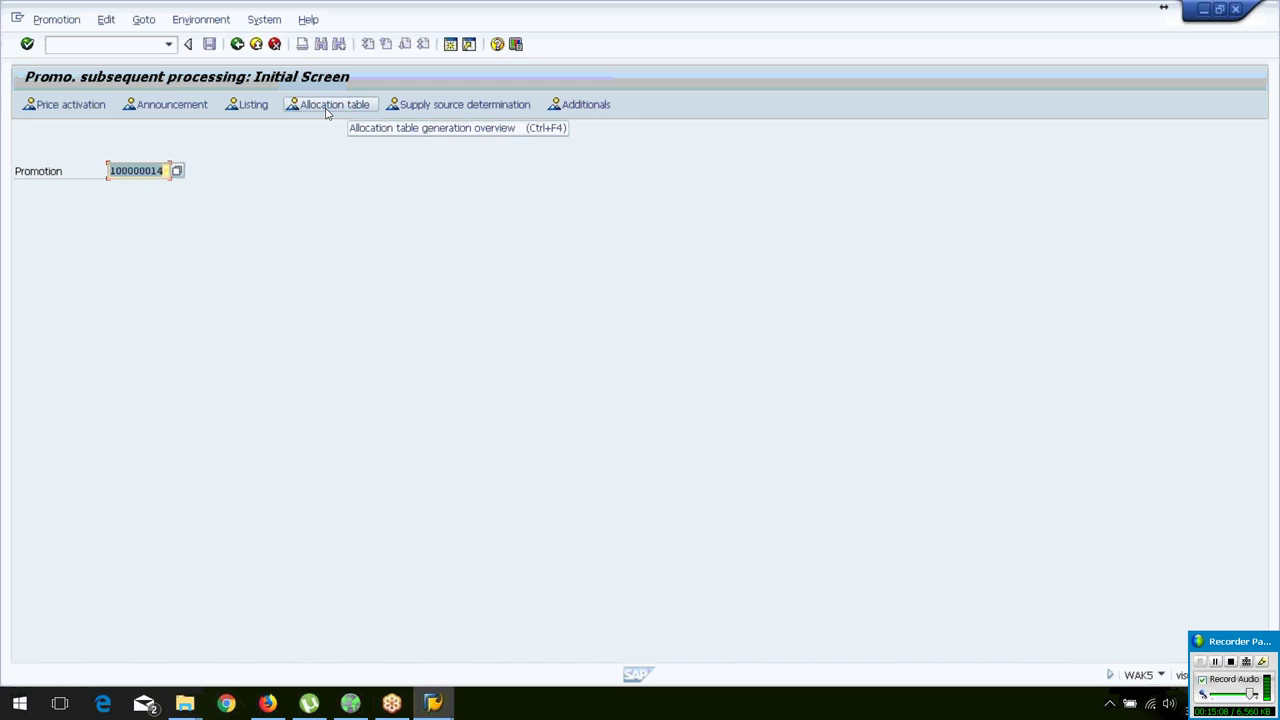
{"action": "left_click", "coordinate": [127, 168]}
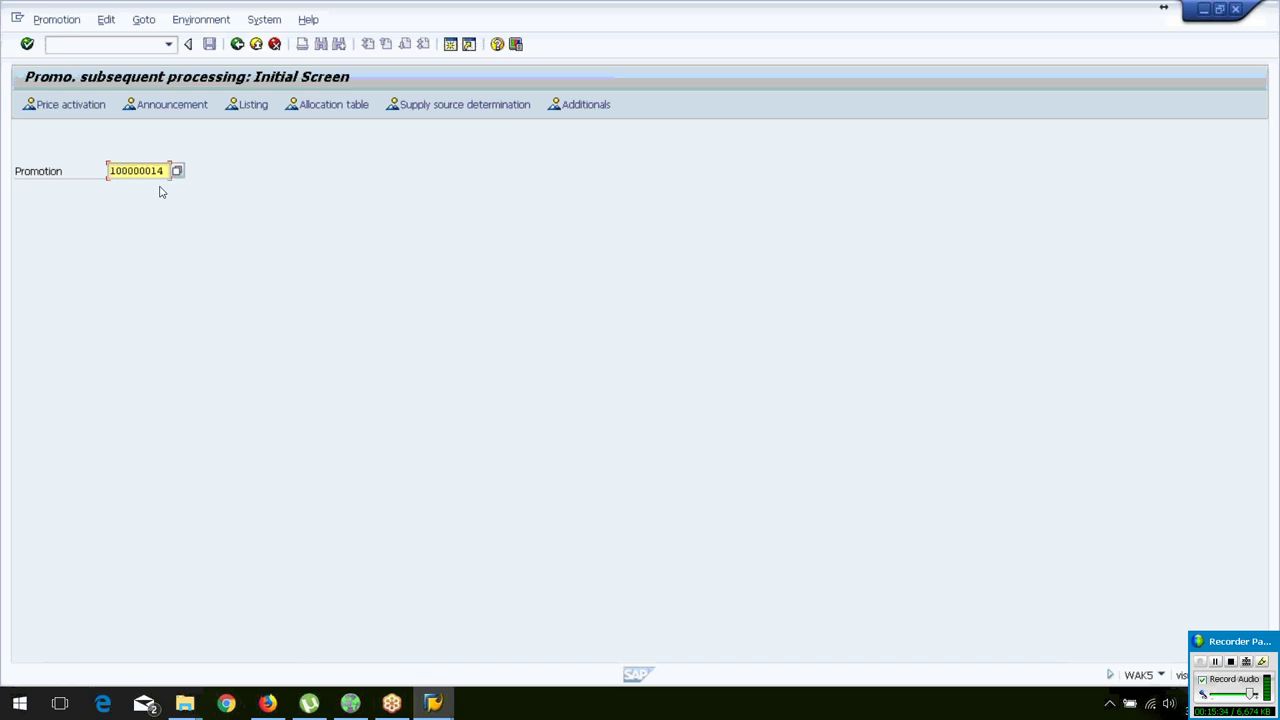
- Look at the promotion's listing modules and return to the initial screen of subsequent processing
{"action": "left_click", "coordinate": [248, 105]}
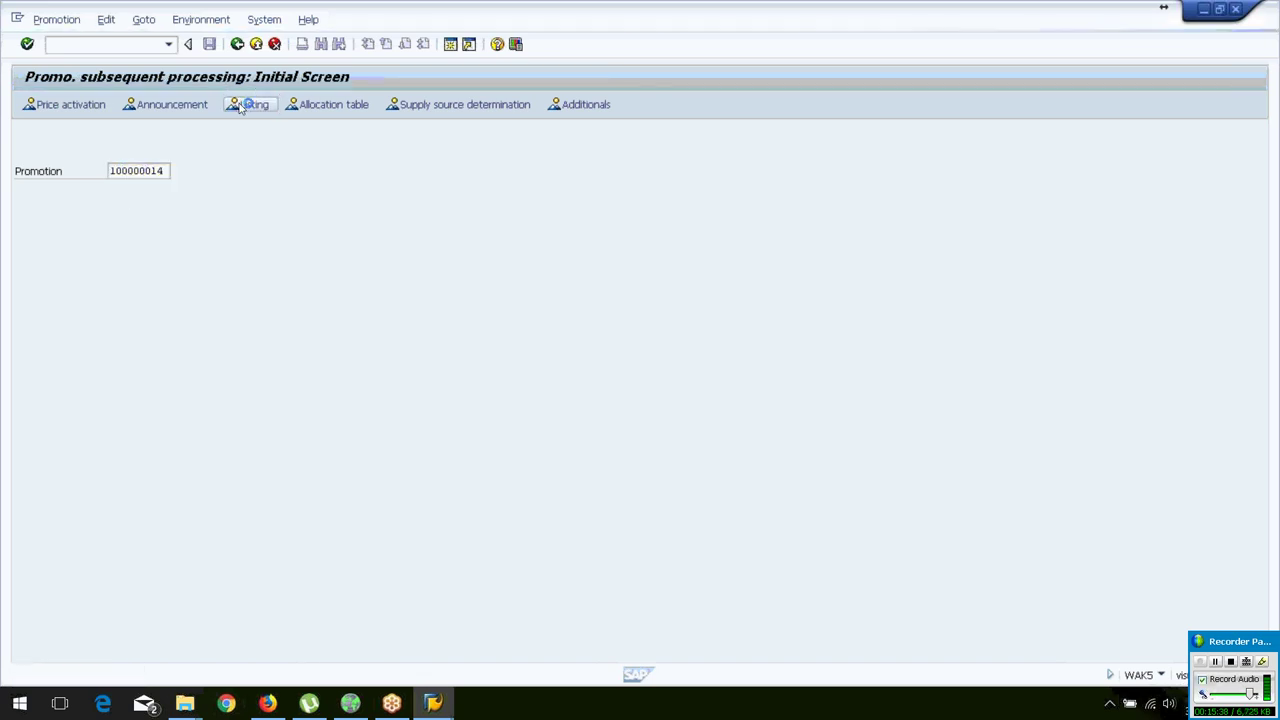
{"action": "left_click", "coordinate": [74, 316]}
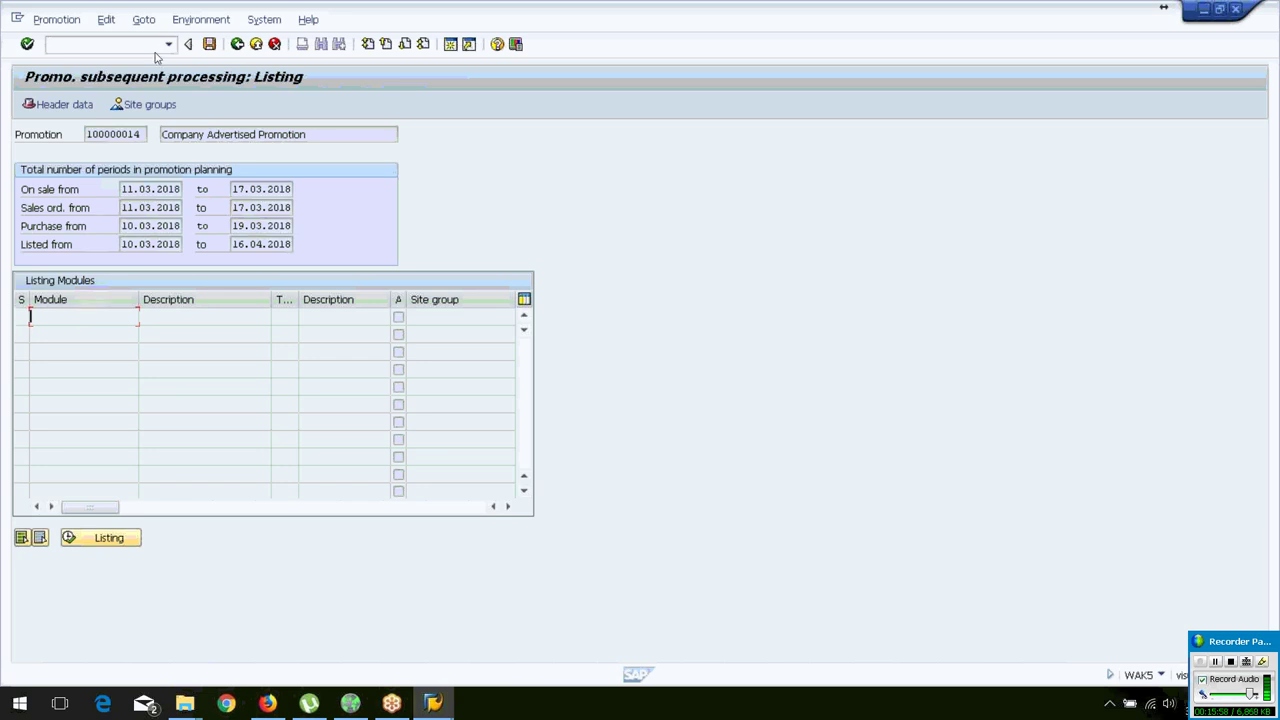
{"action": "left_click", "coordinate": [238, 47]}
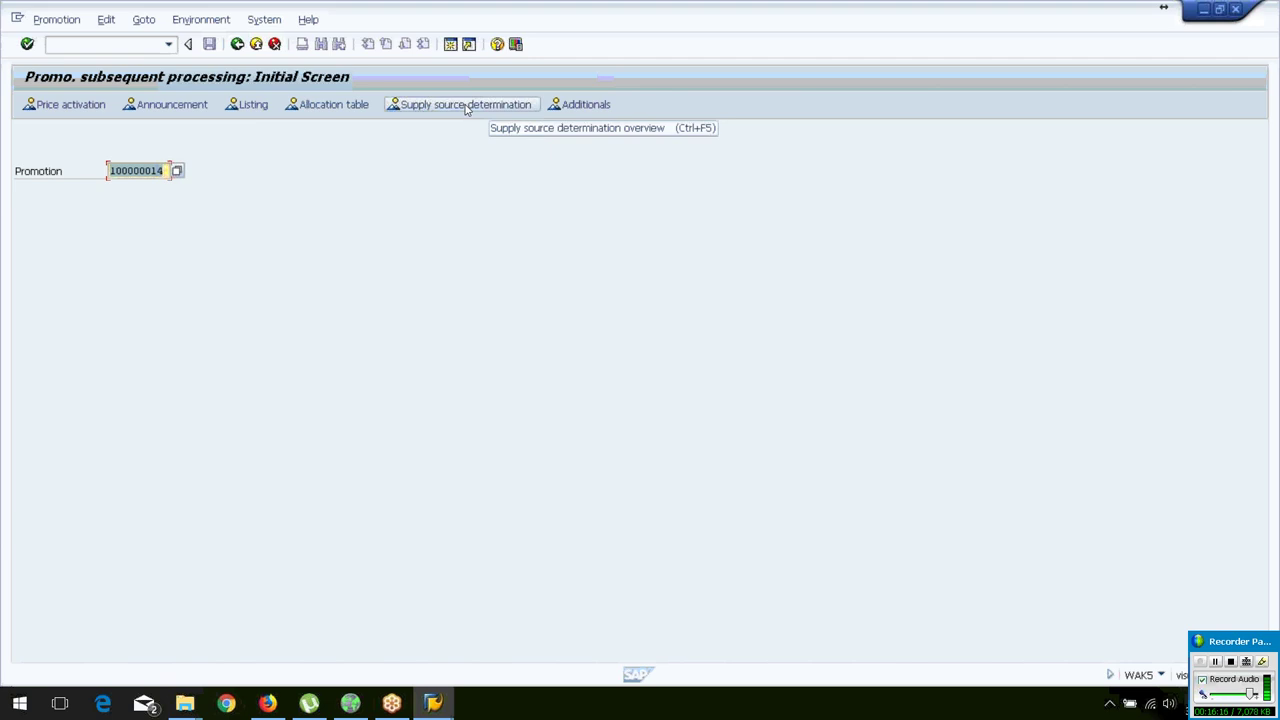
- Run the supply source proposal for article 100042 in the promotion's supply source determination
{"action": "left_click", "coordinate": [430, 106]}
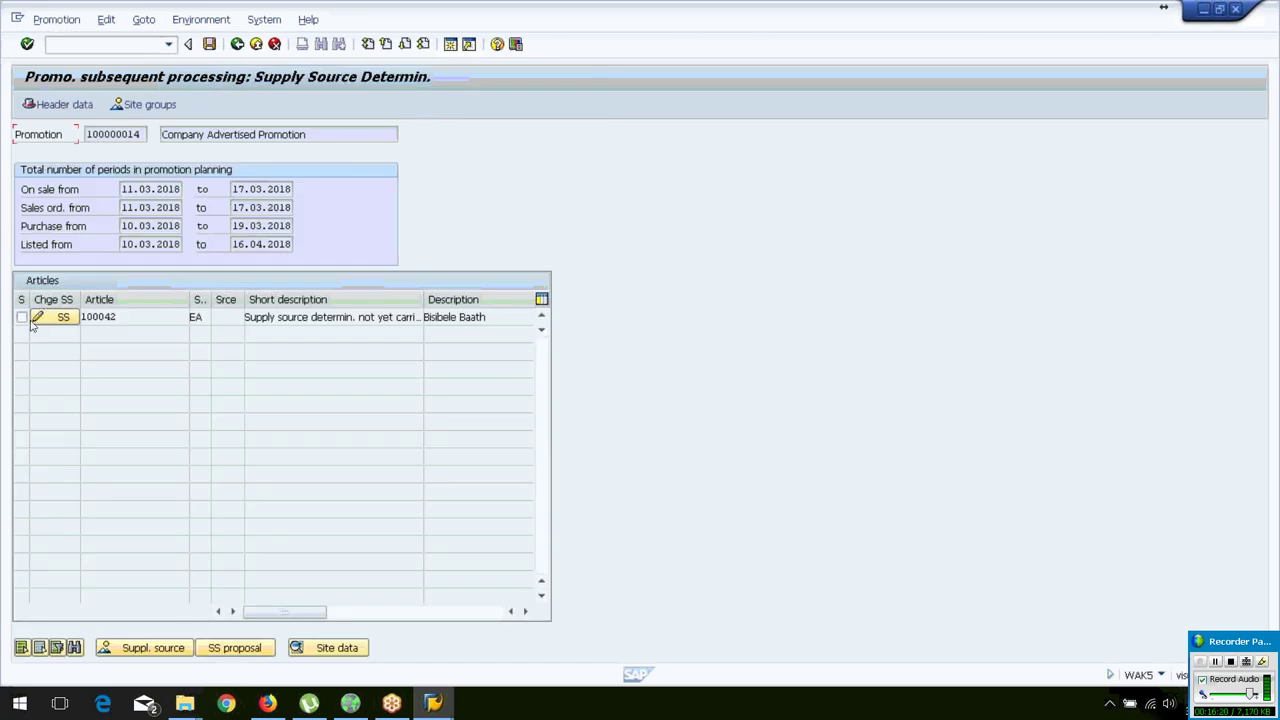
{"action": "left_click", "coordinate": [22, 317]}
{"action": "left_click", "coordinate": [246, 657]}
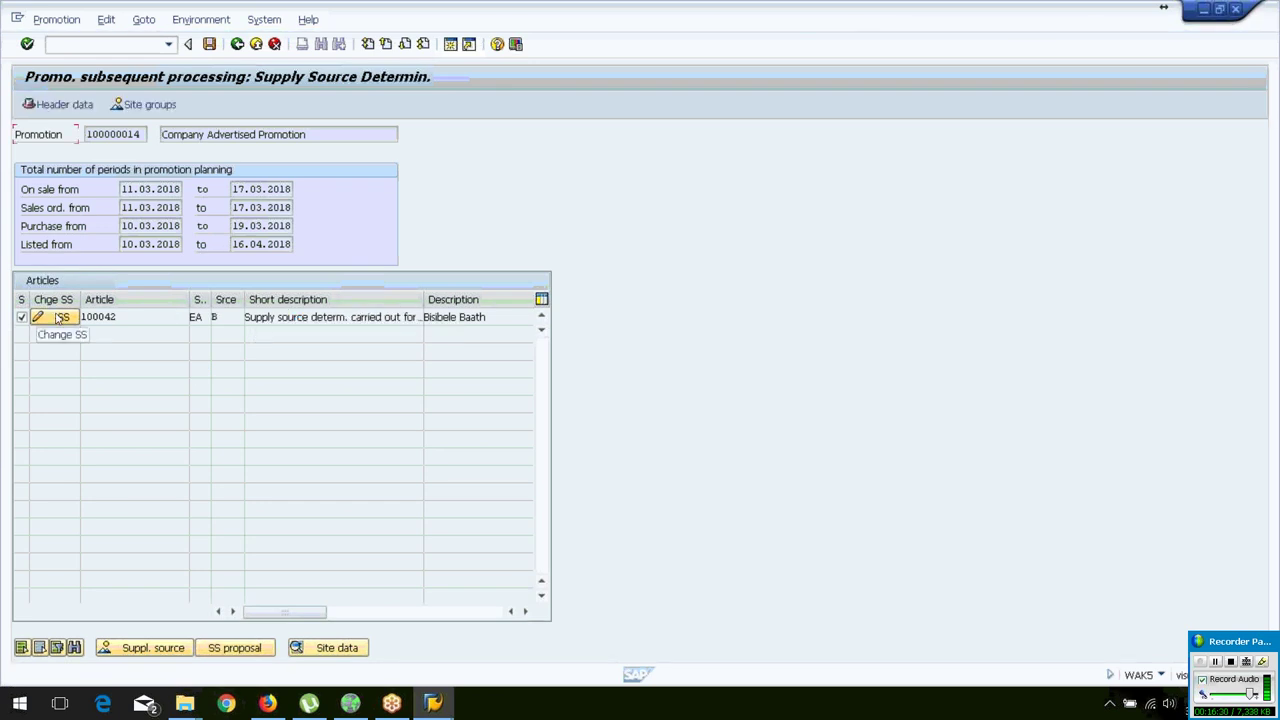
- Review the internal and external supply sources for article 100042 and save the promotion
{"action": "left_click", "coordinate": [152, 649]}
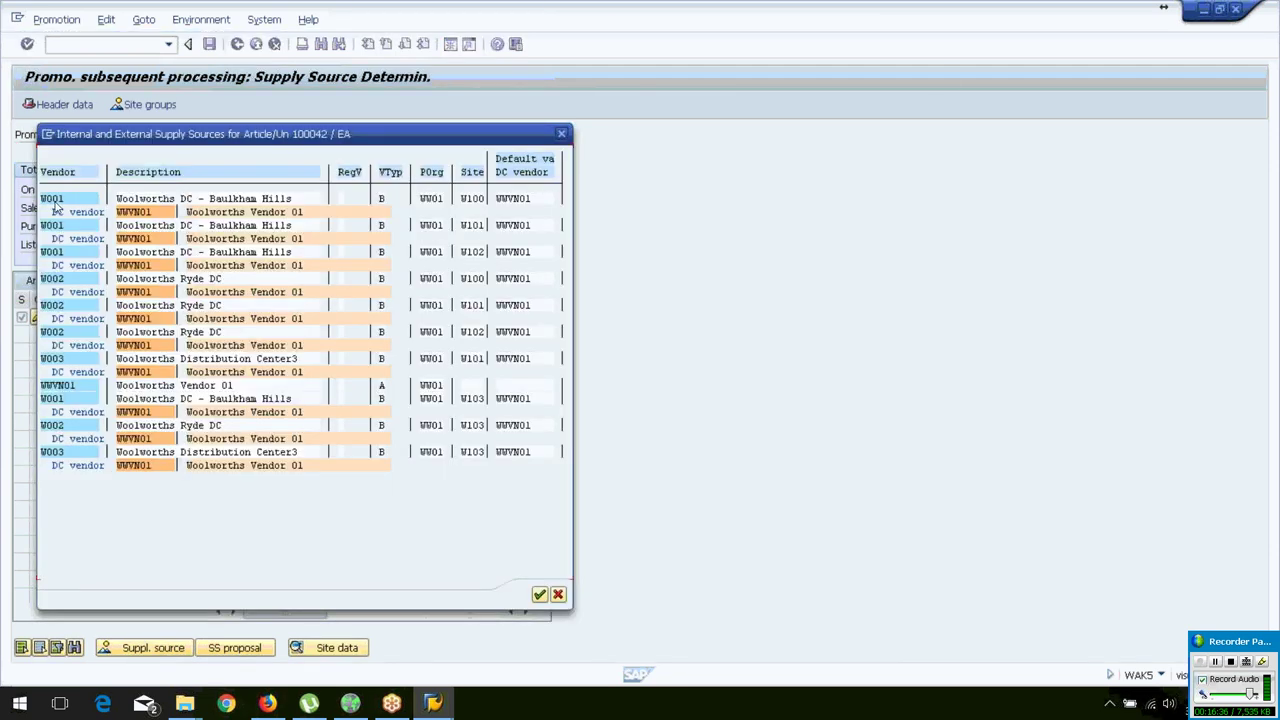
{"action": "left_click_drag", "start_coordinate": [148, 144], "coordinate": [531, 112]}
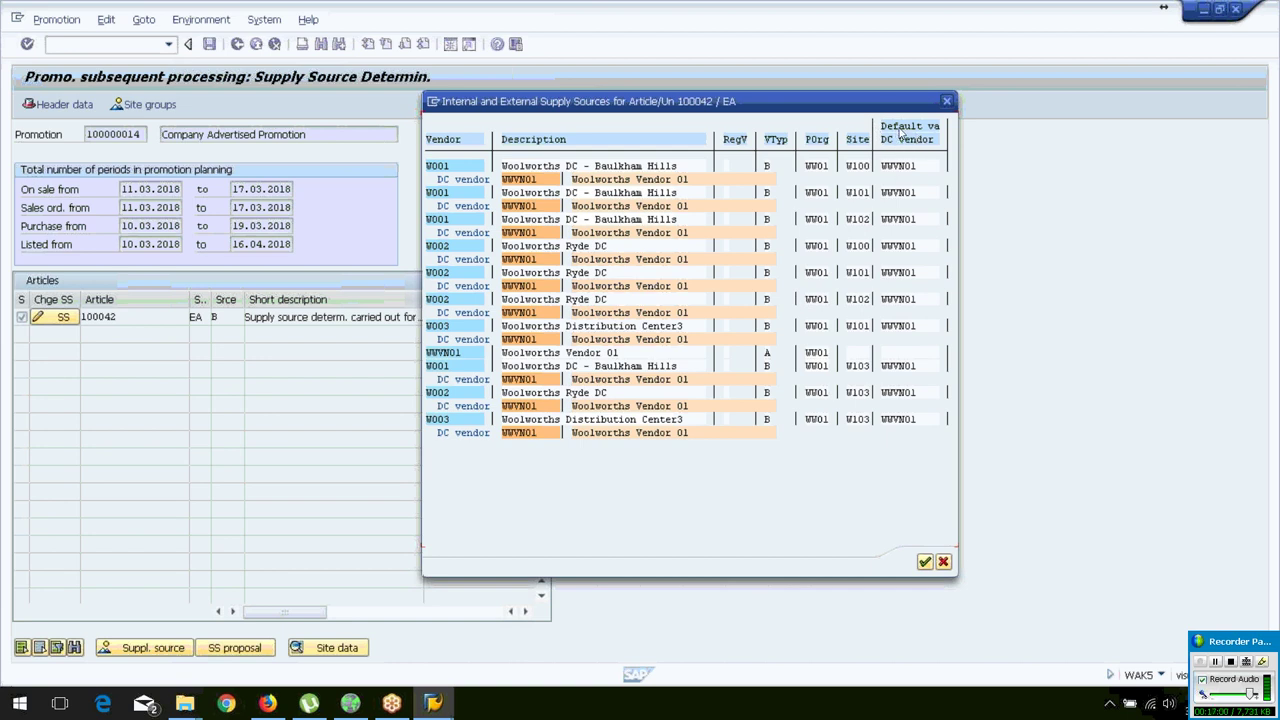
{"action": "left_click", "coordinate": [925, 562]}
{"action": "left_click", "coordinate": [947, 102]}
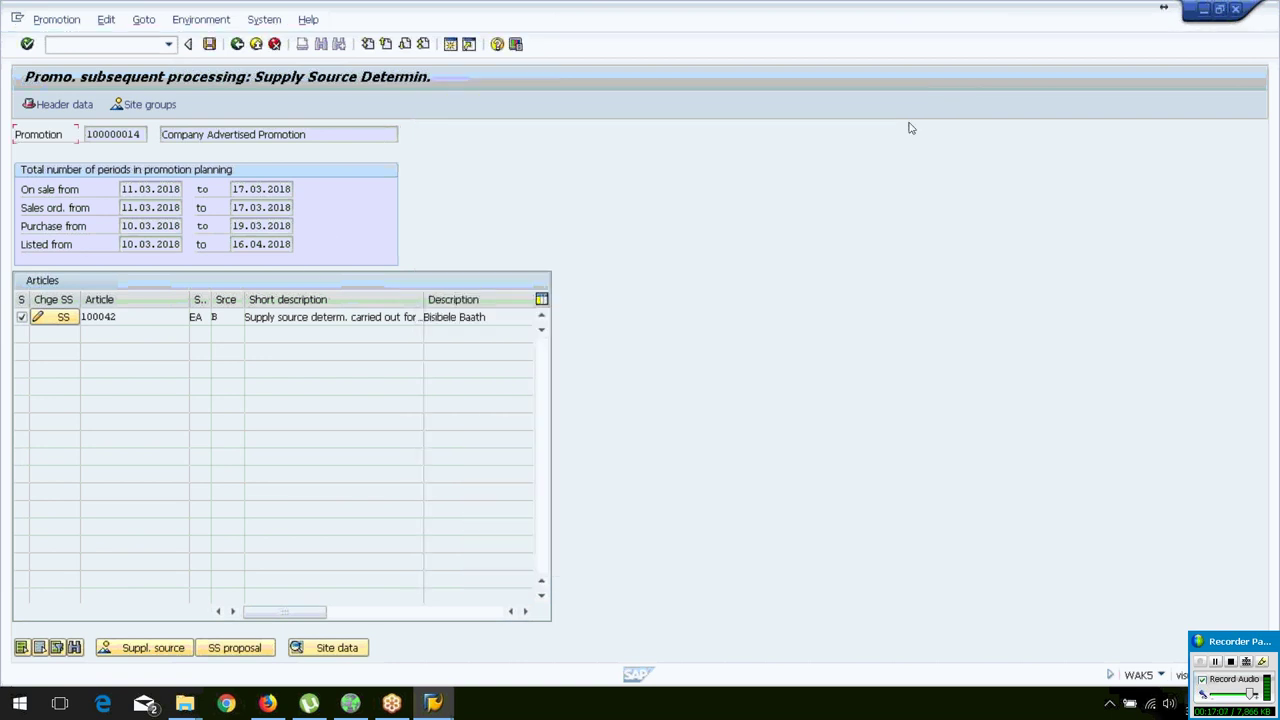
{"action": "left_click", "coordinate": [209, 44]}
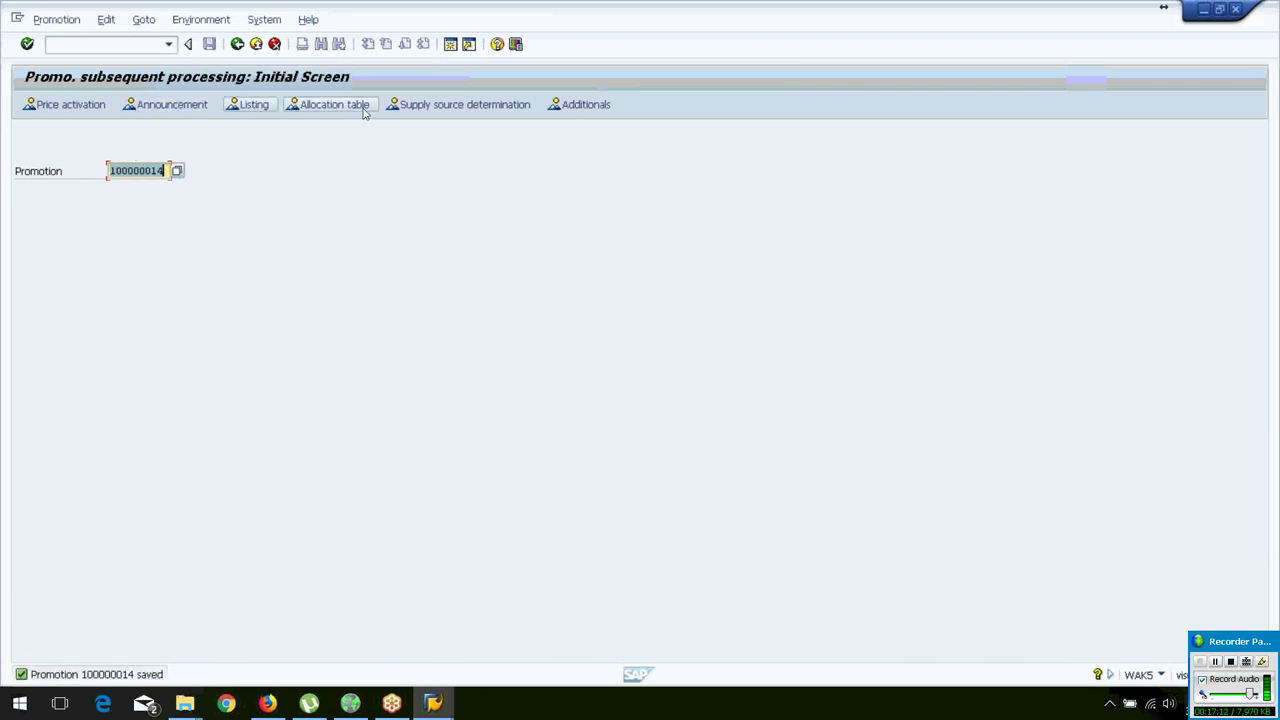
- Activate the prices of article 100042 with purchase price determination sequence 01 and display the price calculation for the proposed activation periods
{"action": "left_click", "coordinate": [57, 107]}
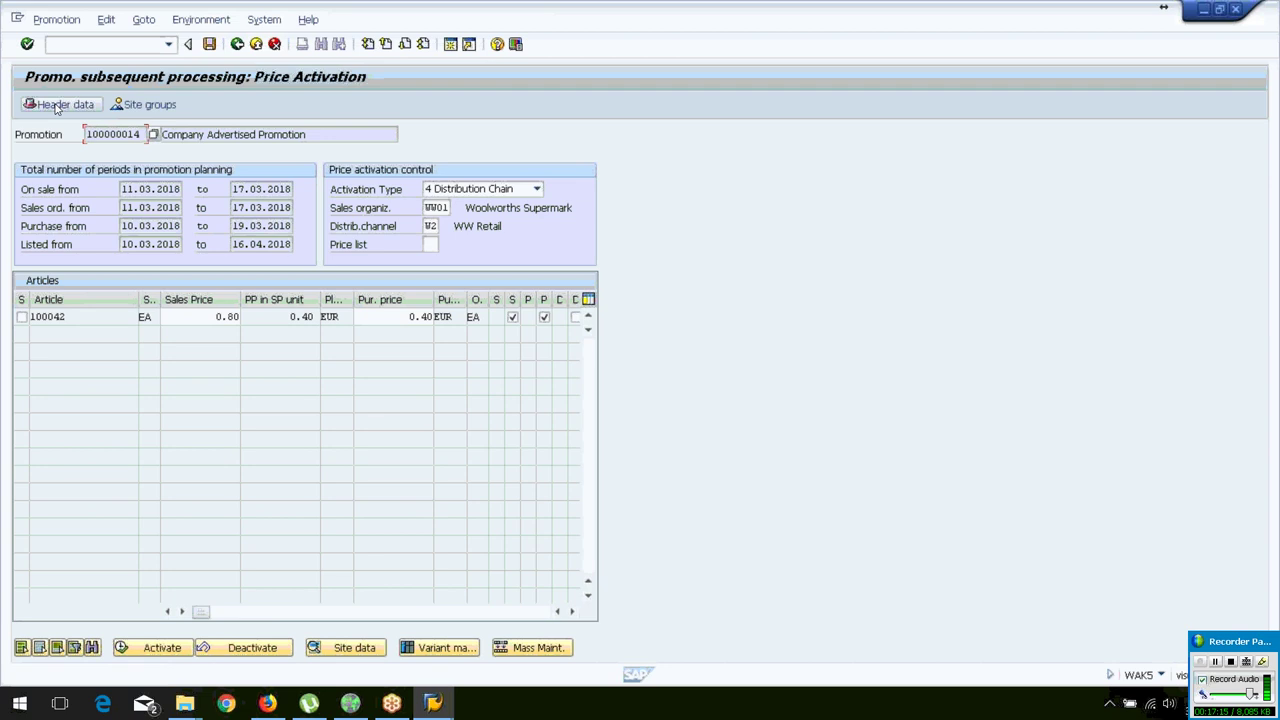
{"action": "left_click", "coordinate": [293, 316]}
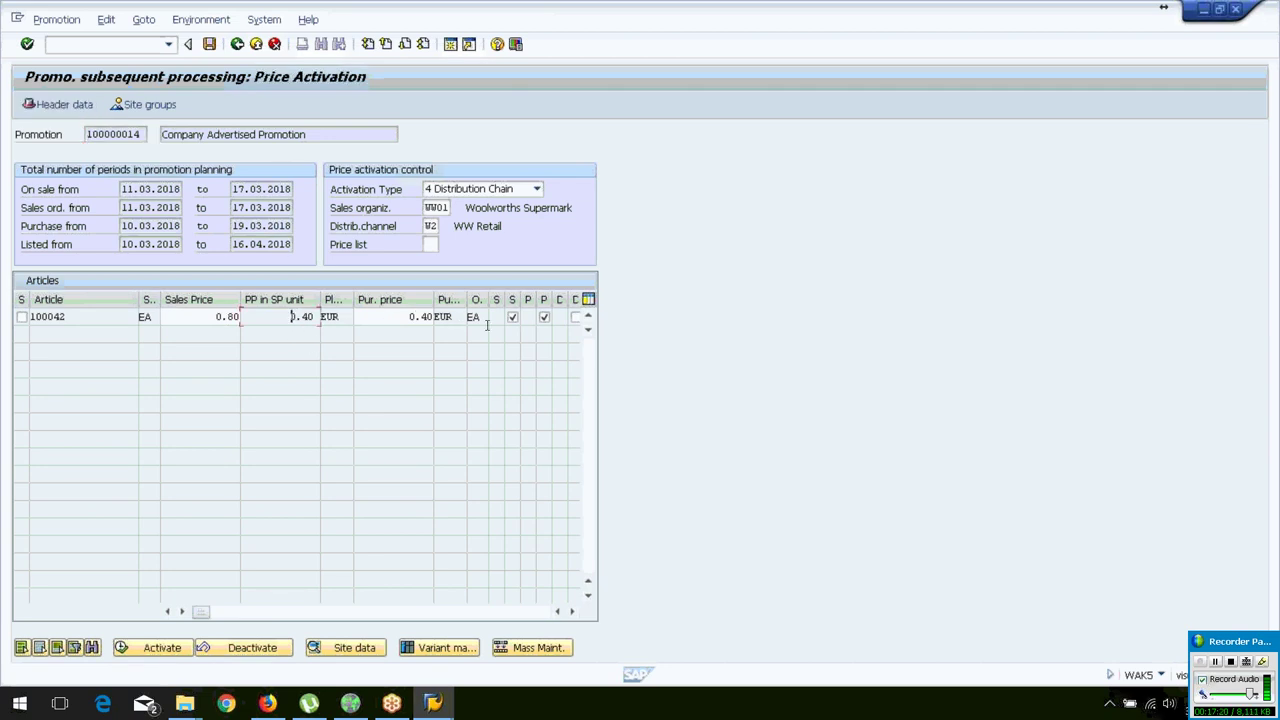
{"action": "left_click", "coordinate": [411, 317]}
{"action": "left_click", "coordinate": [217, 316]}
{"action": "left_click", "coordinate": [21, 317]}
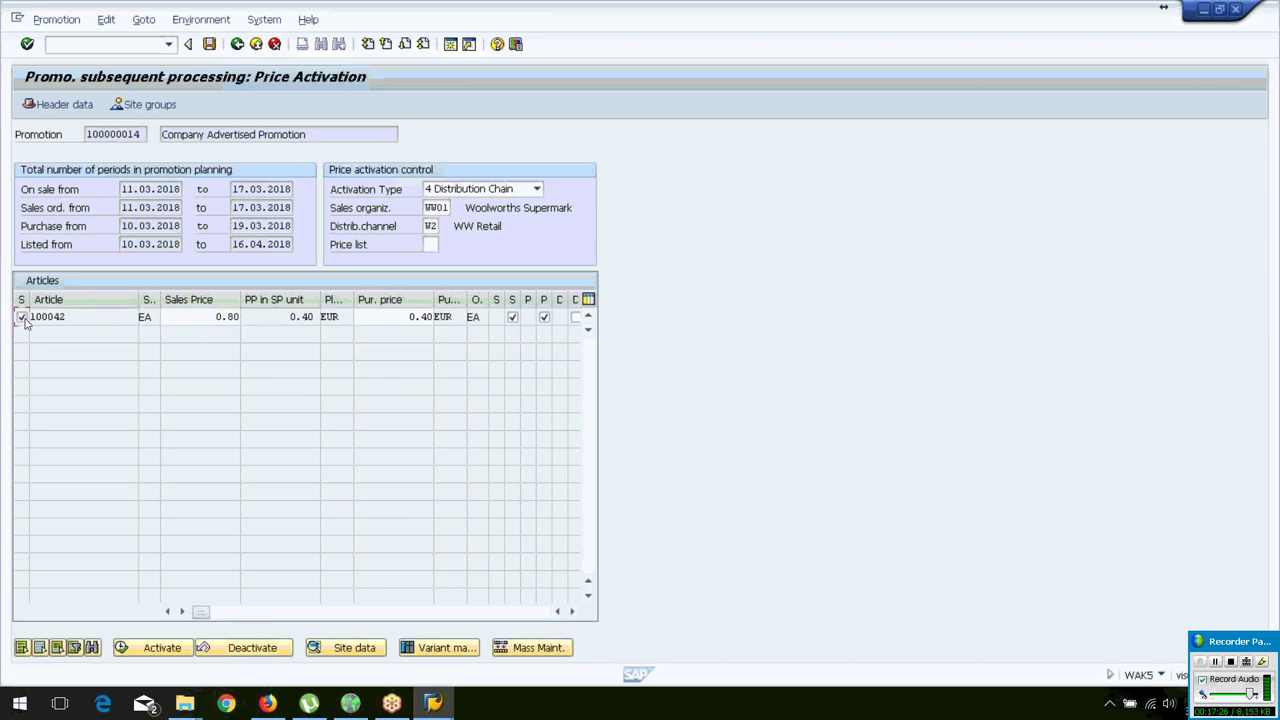
{"action": "left_click", "coordinate": [155, 652]}
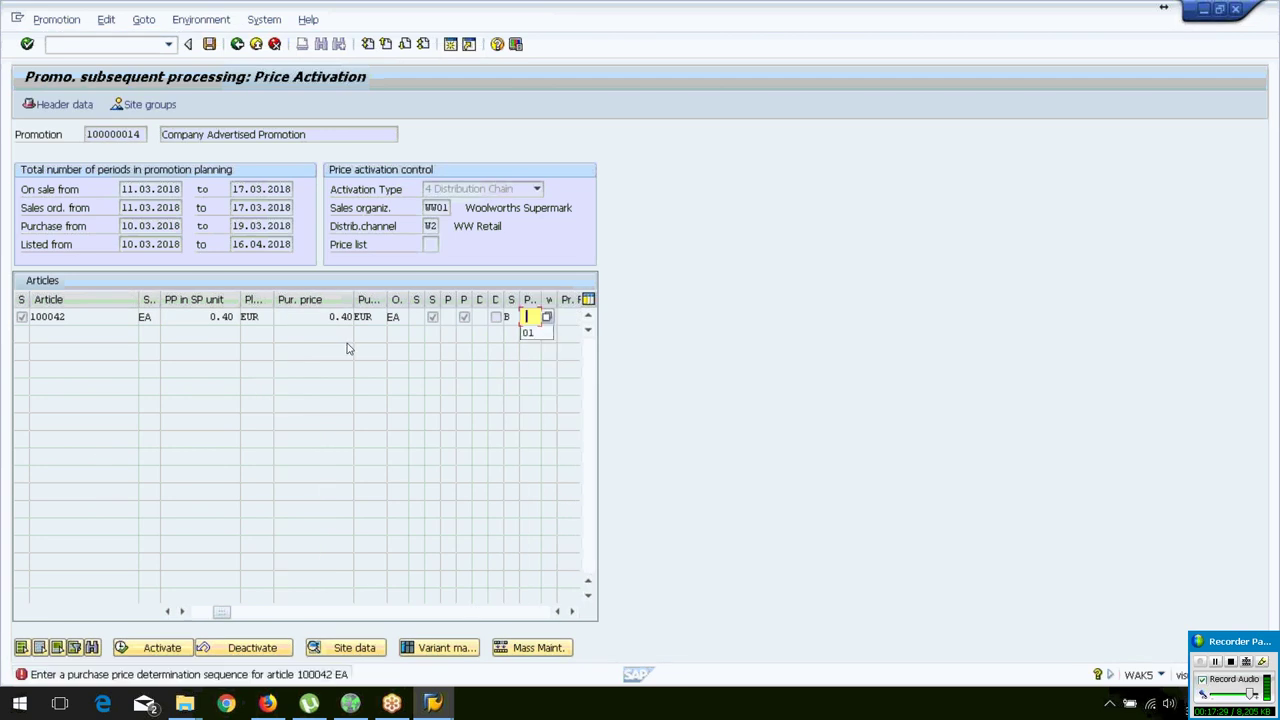
{"action": "left_click", "coordinate": [533, 333]}
{"action": "key", "text": "Return"}
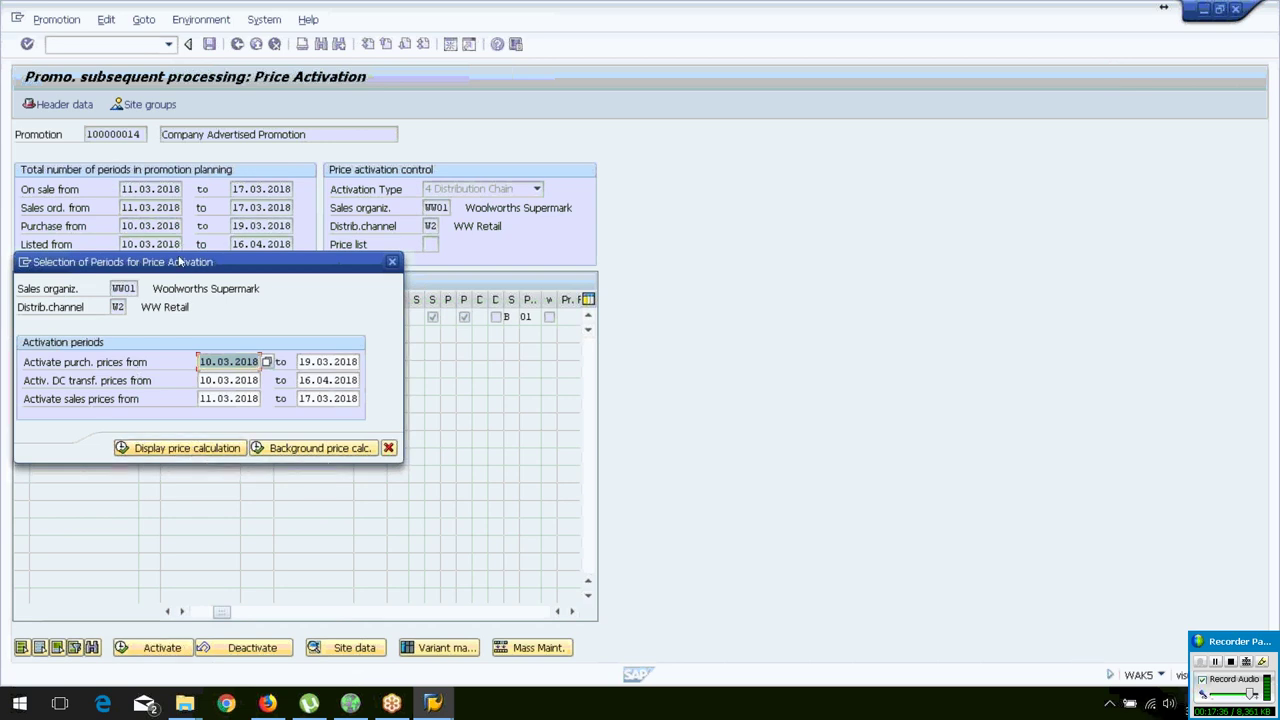
{"action": "left_click_drag", "start_coordinate": [176, 264], "coordinate": [463, 150]}
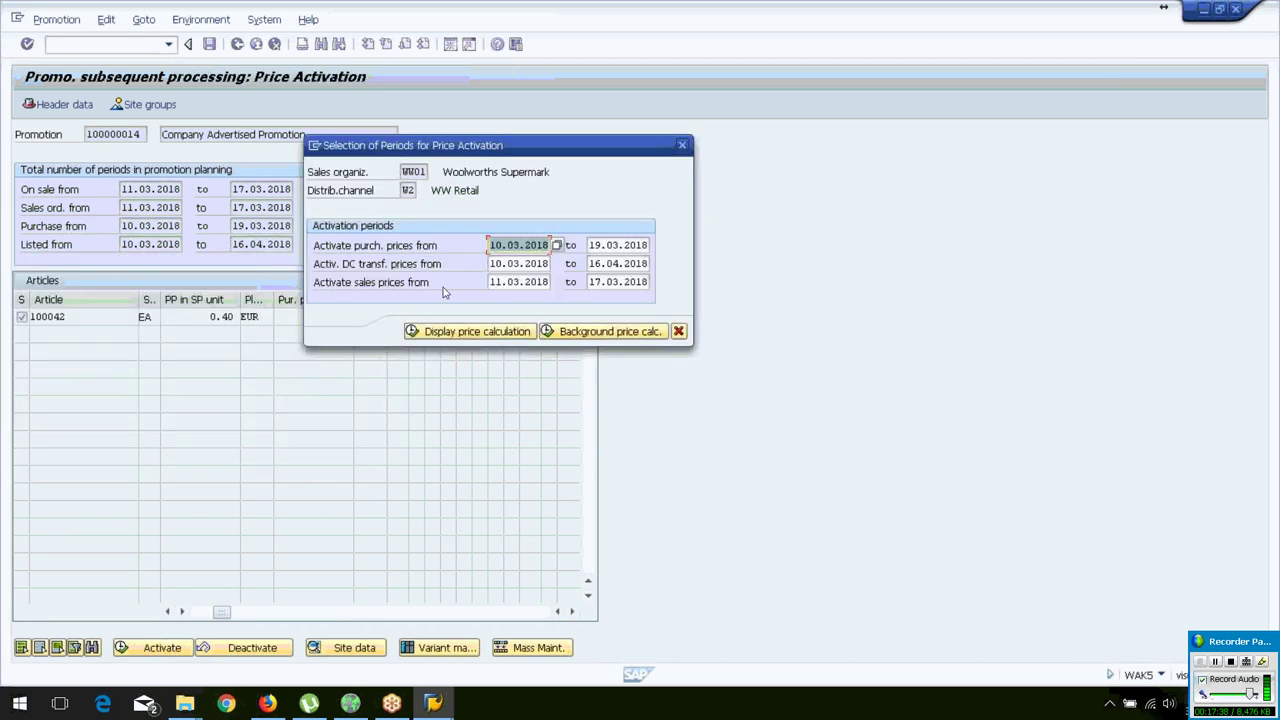
{"action": "left_click", "coordinate": [432, 335]}
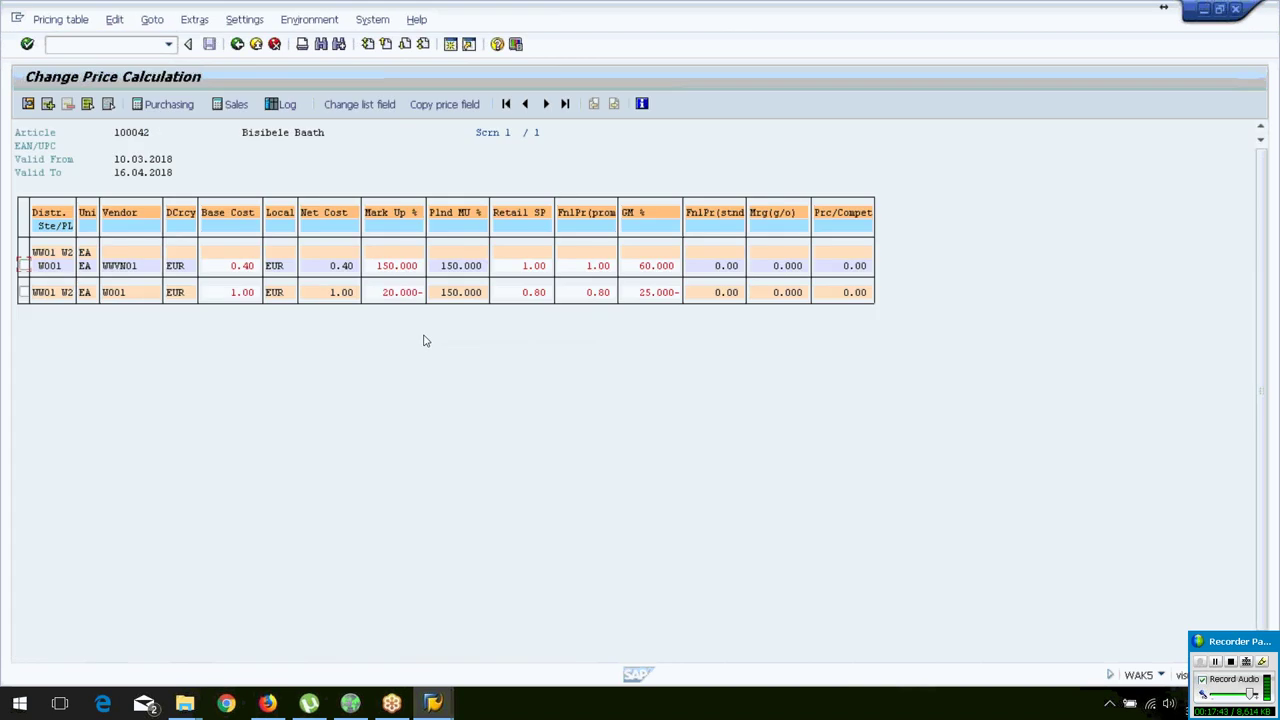
- Review base cost, markup and retail price in both lines of the price calculation, then return and save the promotion
{"action": "left_click", "coordinate": [232, 266]}
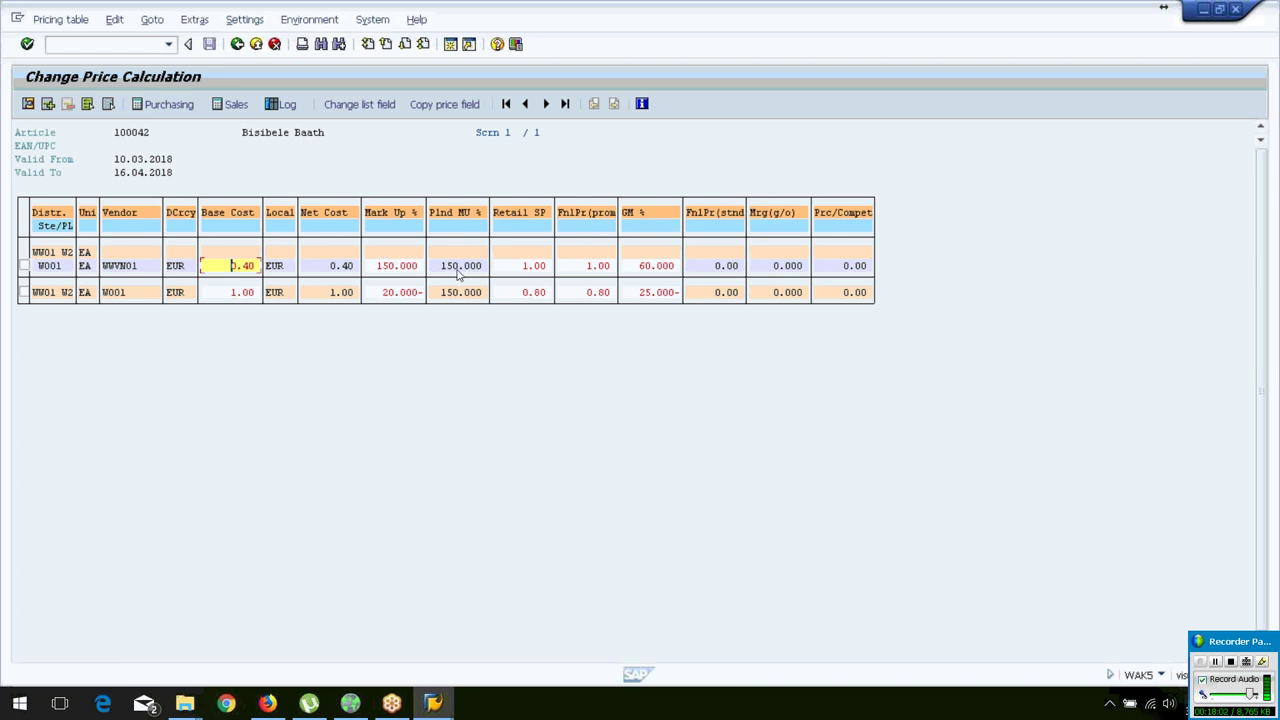
{"action": "left_click", "coordinate": [543, 267]}
{"action": "left_click", "coordinate": [590, 266]}
{"action": "left_click", "coordinate": [231, 291]}
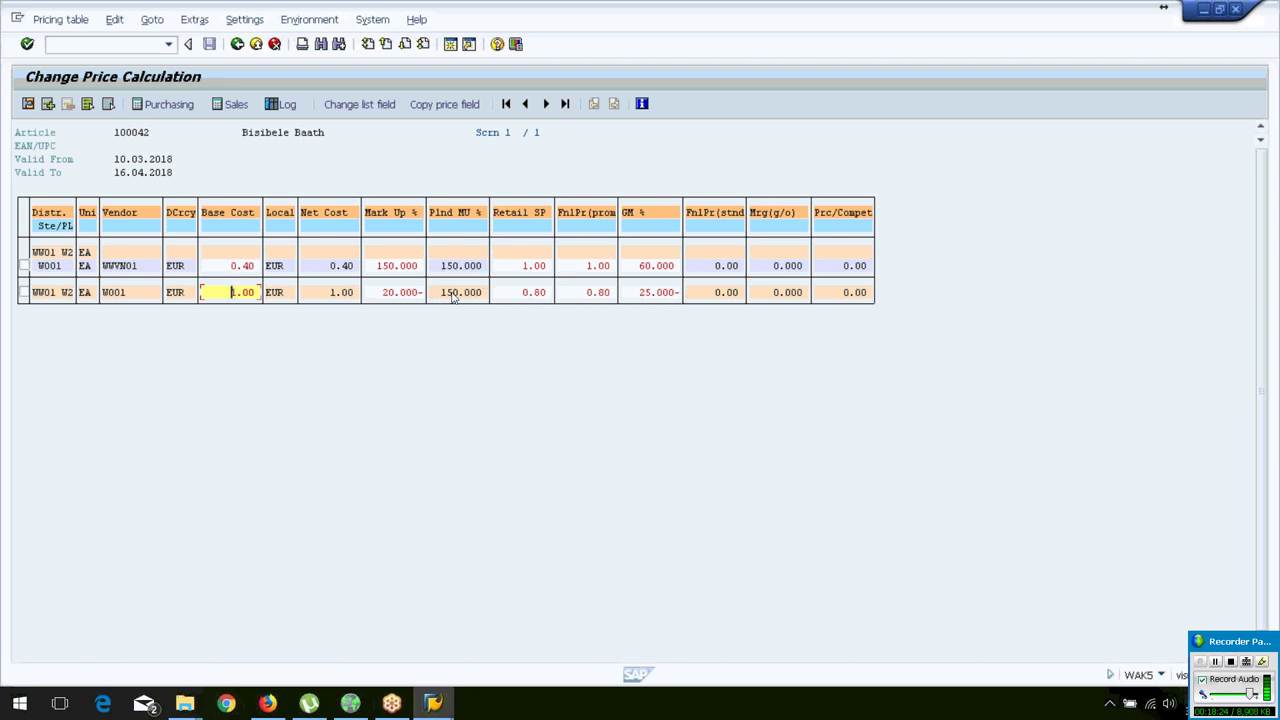
{"action": "left_click", "coordinate": [537, 292]}
{"action": "left_click", "coordinate": [459, 292]}
{"action": "left_click", "coordinate": [401, 292]}
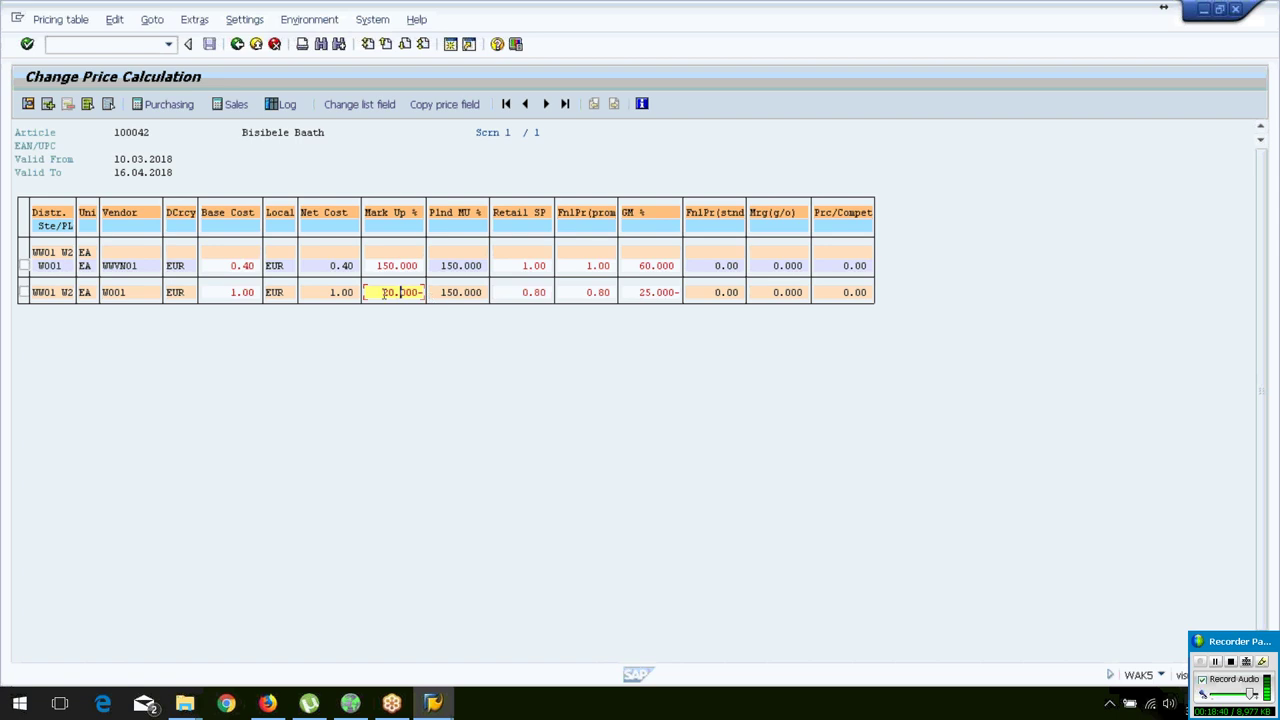
{"action": "left_click", "coordinate": [530, 292]}
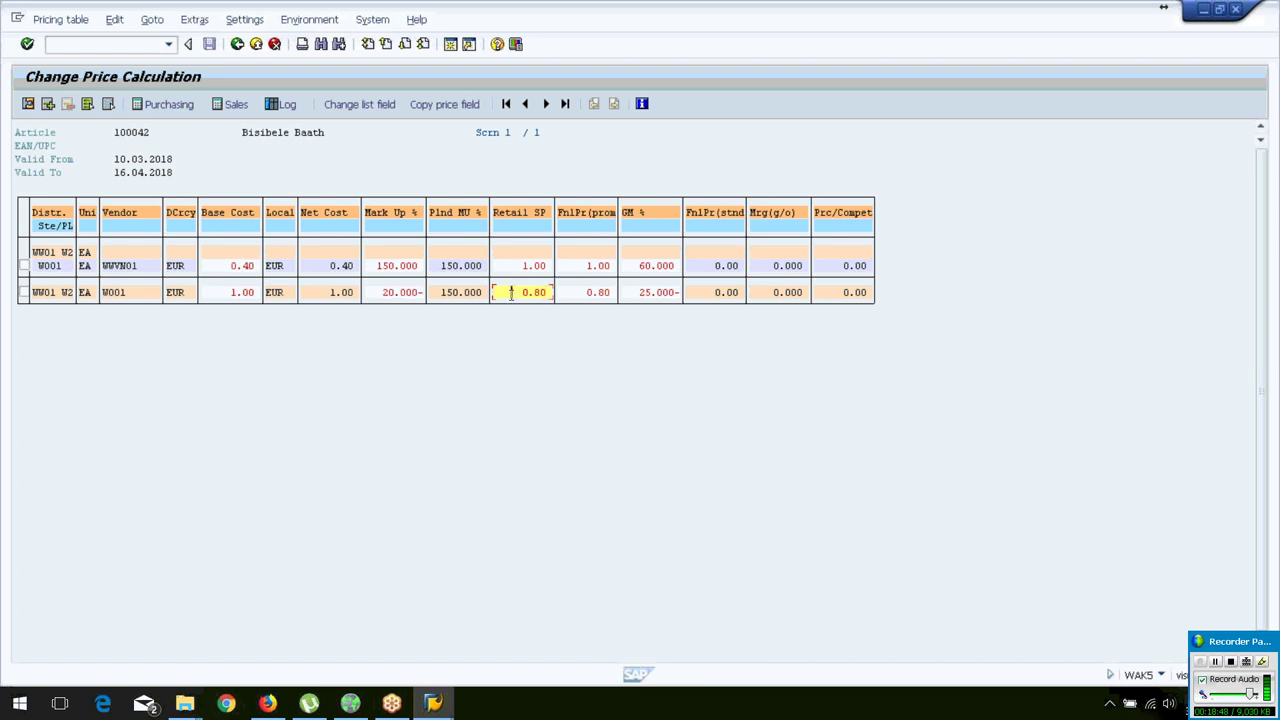
{"action": "left_click", "coordinate": [237, 44]}
{"action": "left_click", "coordinate": [209, 44]}
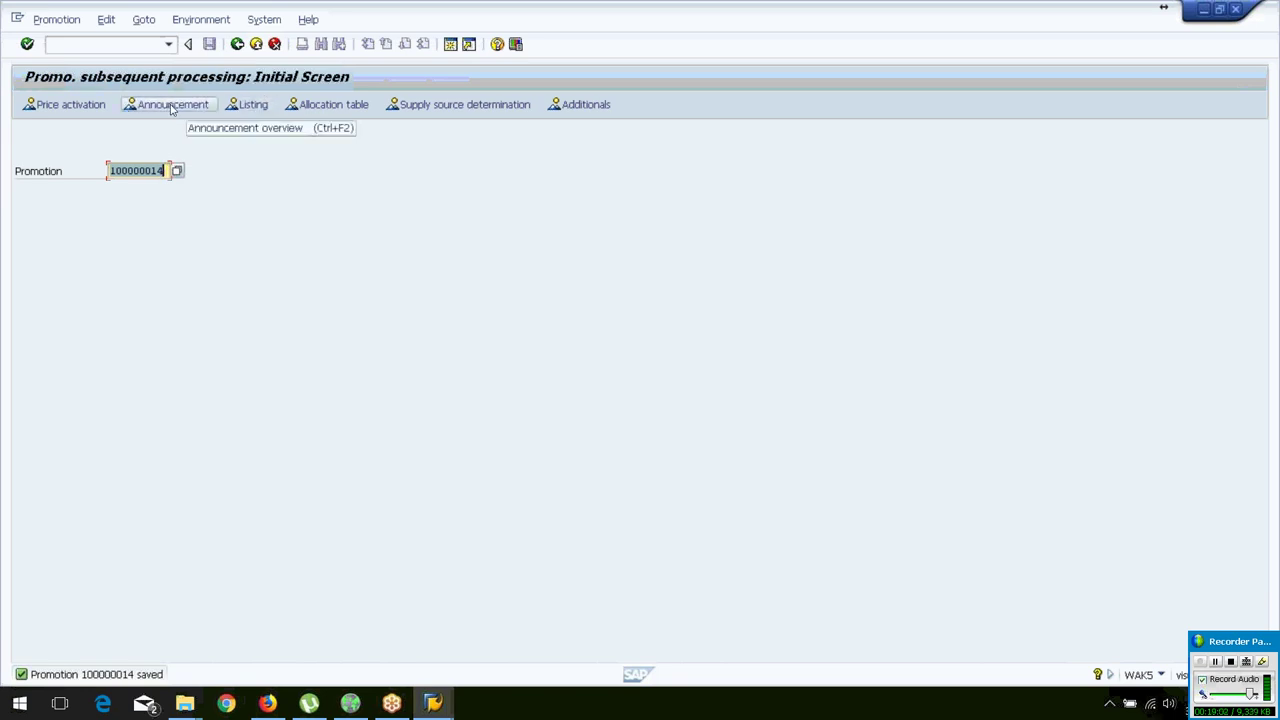
- Re-enter the promotion's subsequent processing through the change transaction WAK2 and open its allocation table overview
{"action": "left_click", "coordinate": [312, 109]}
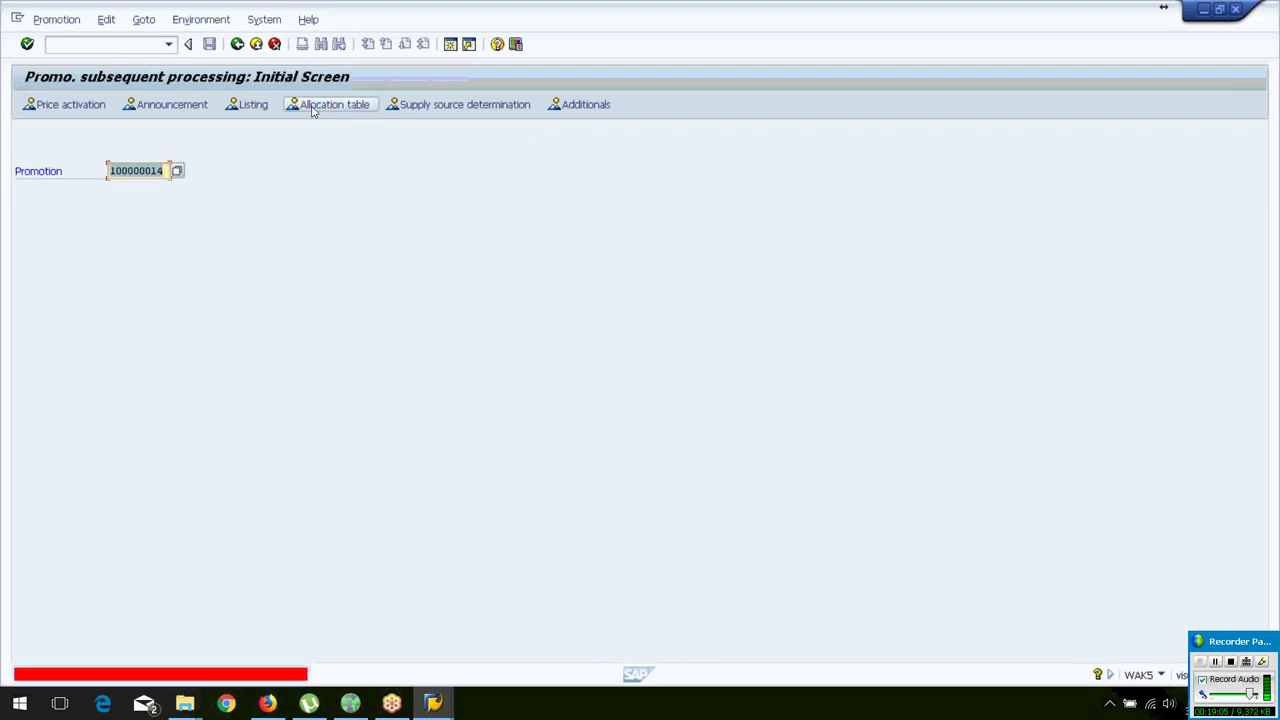
{"action": "left_click", "coordinate": [237, 44]}
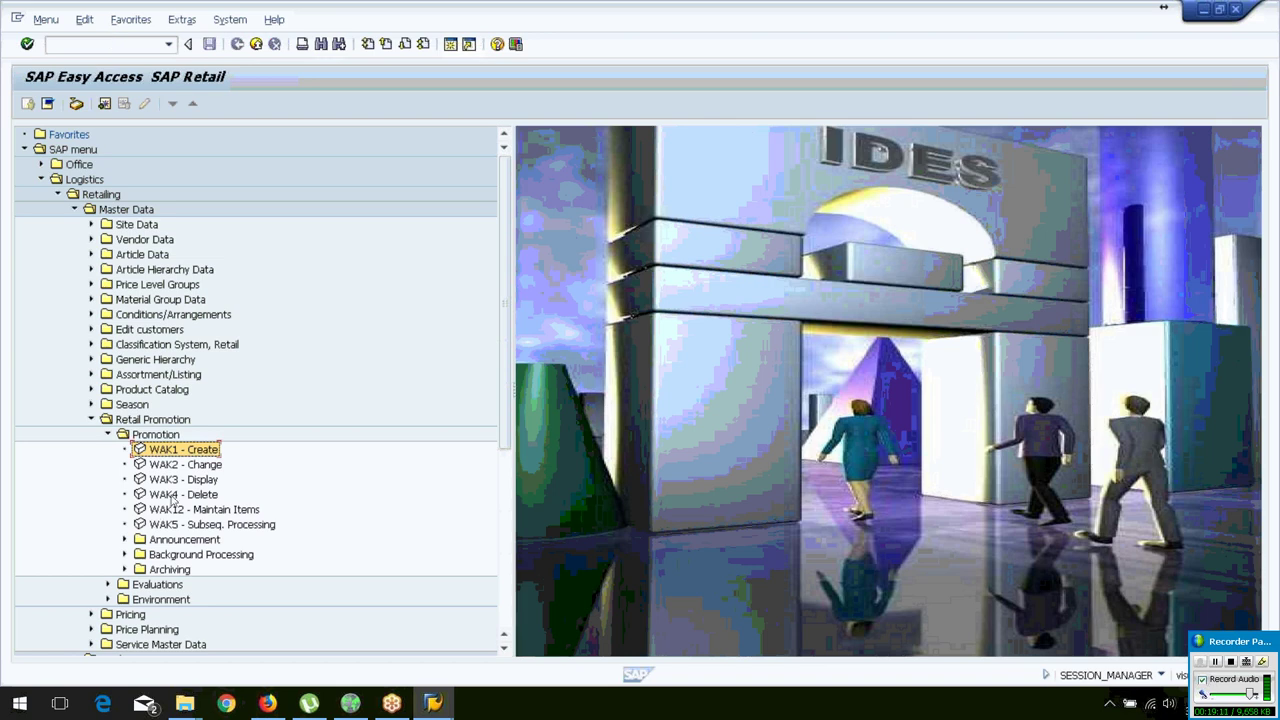
{"action": "left_click", "coordinate": [172, 466]}
{"action": "double_click", "coordinate": [170, 466]}
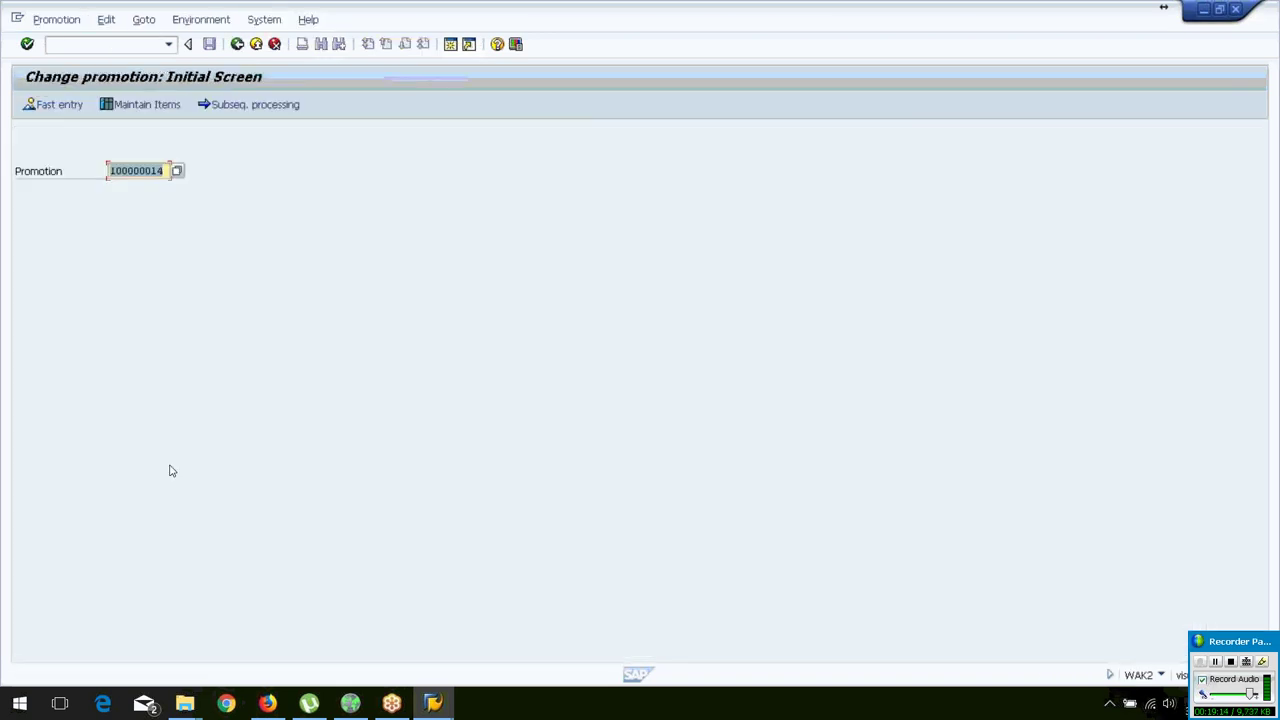
{"action": "left_click", "coordinate": [254, 106]}
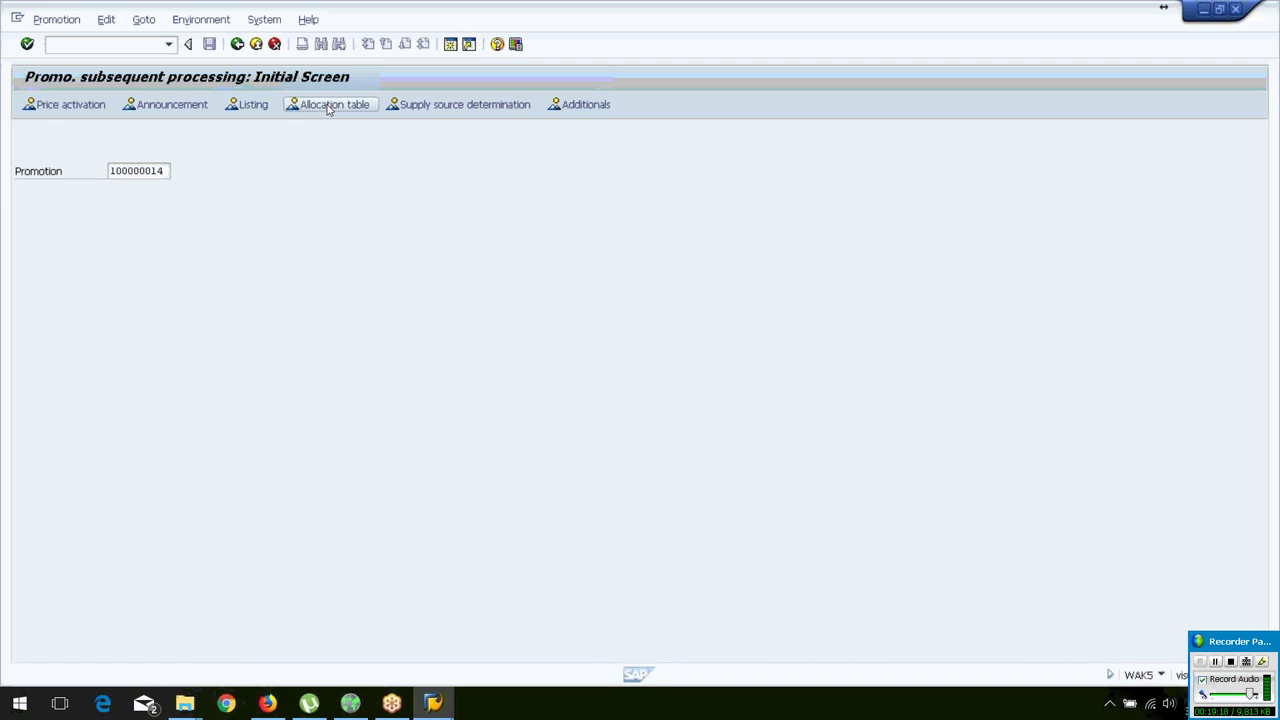
{"action": "left_click", "coordinate": [330, 105]}
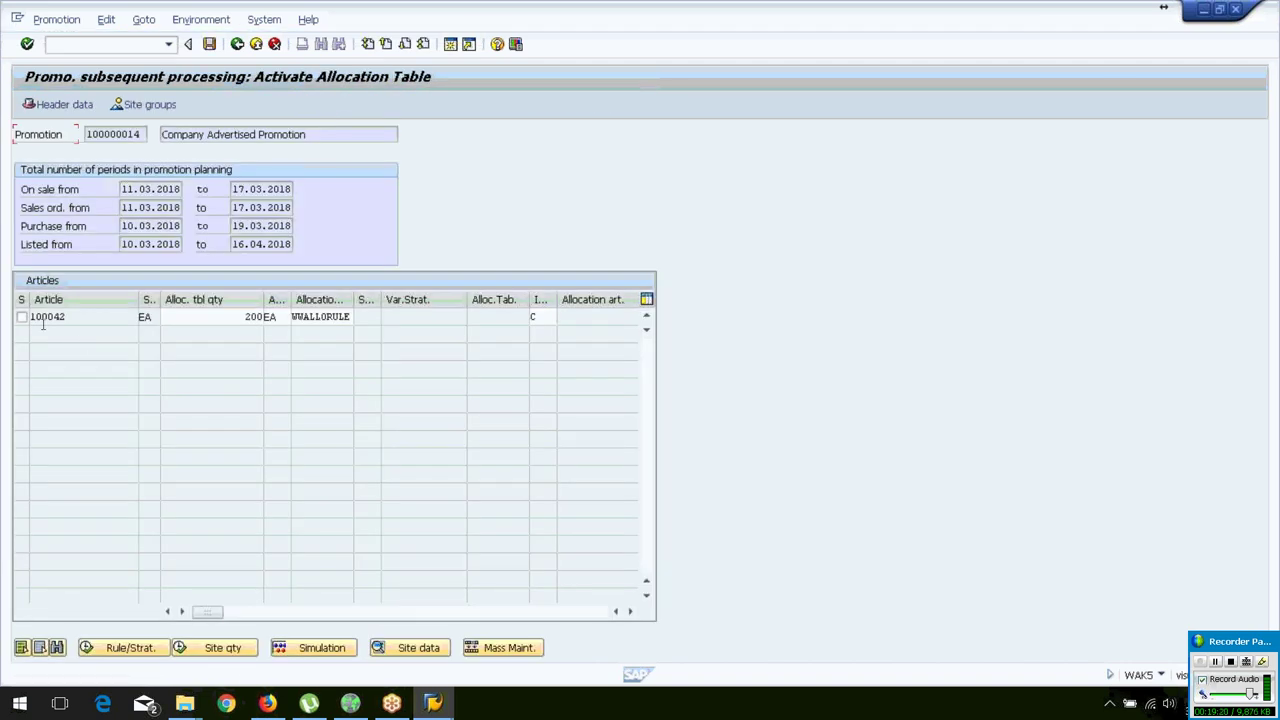
- Generate the allocation table for article 100042 by site quantity, with a GR lead time of 01 in the distribution center
{"action": "left_click", "coordinate": [21, 317]}
{"action": "left_click", "coordinate": [205, 650]}
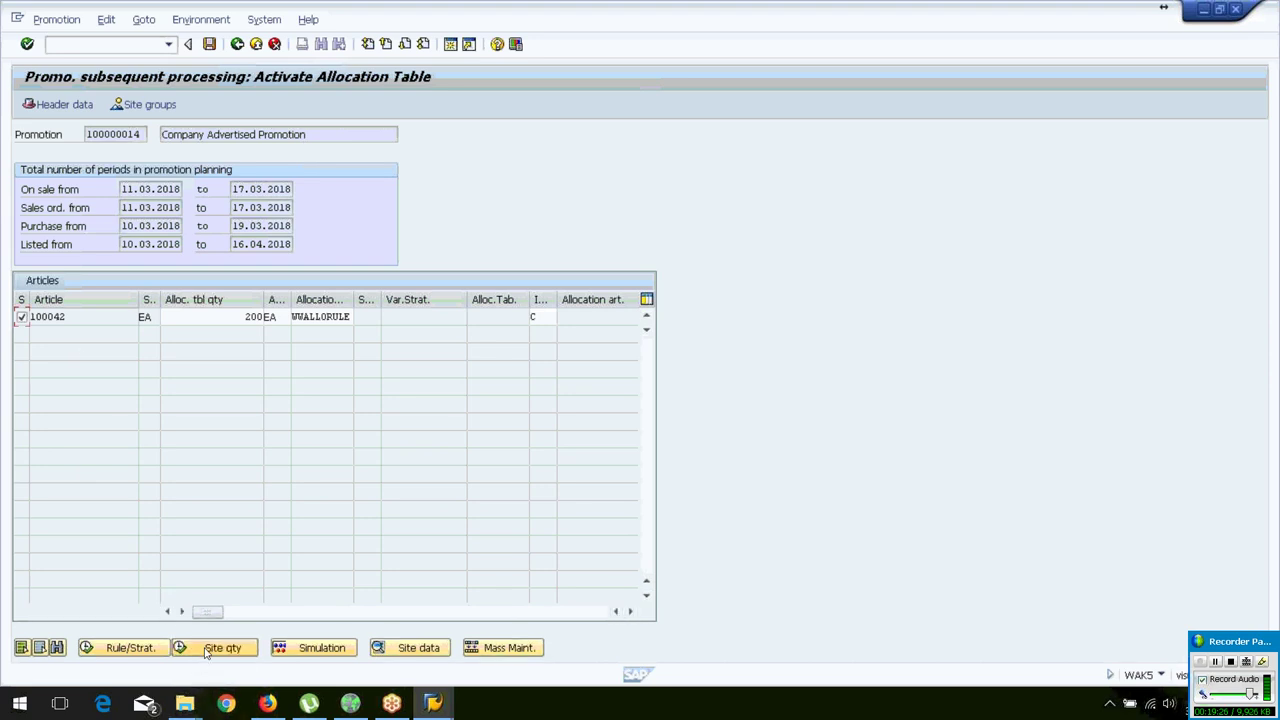
{"action": "type", "text": "01"}
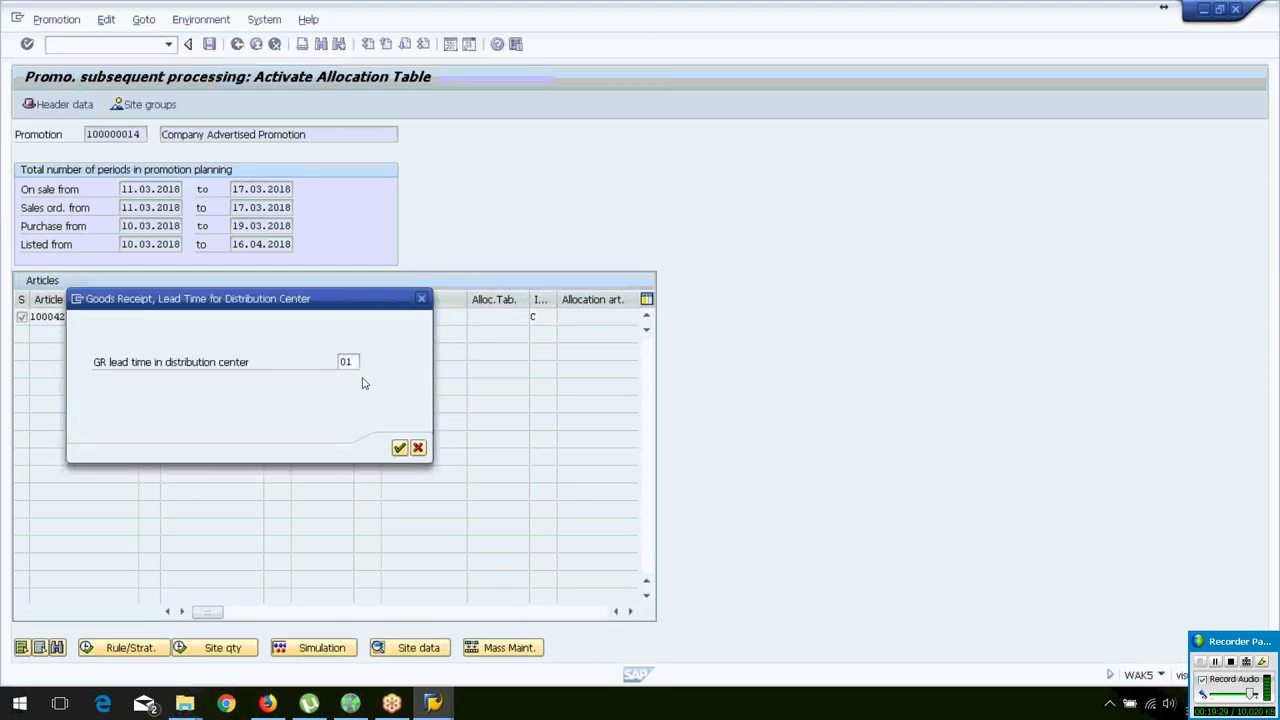
{"action": "key", "text": "Return"}
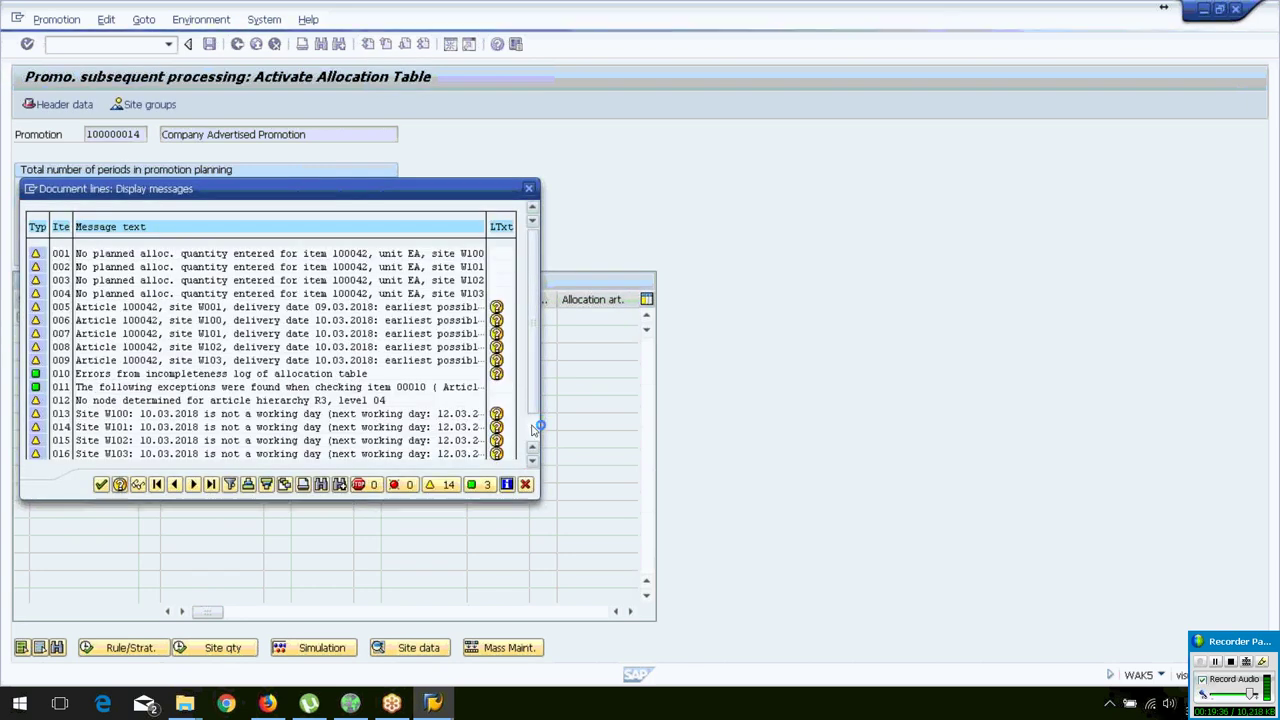
- Read through the allocation messages to the end, accept them and save the promotion
{"action": "left_click", "coordinate": [535, 428]}
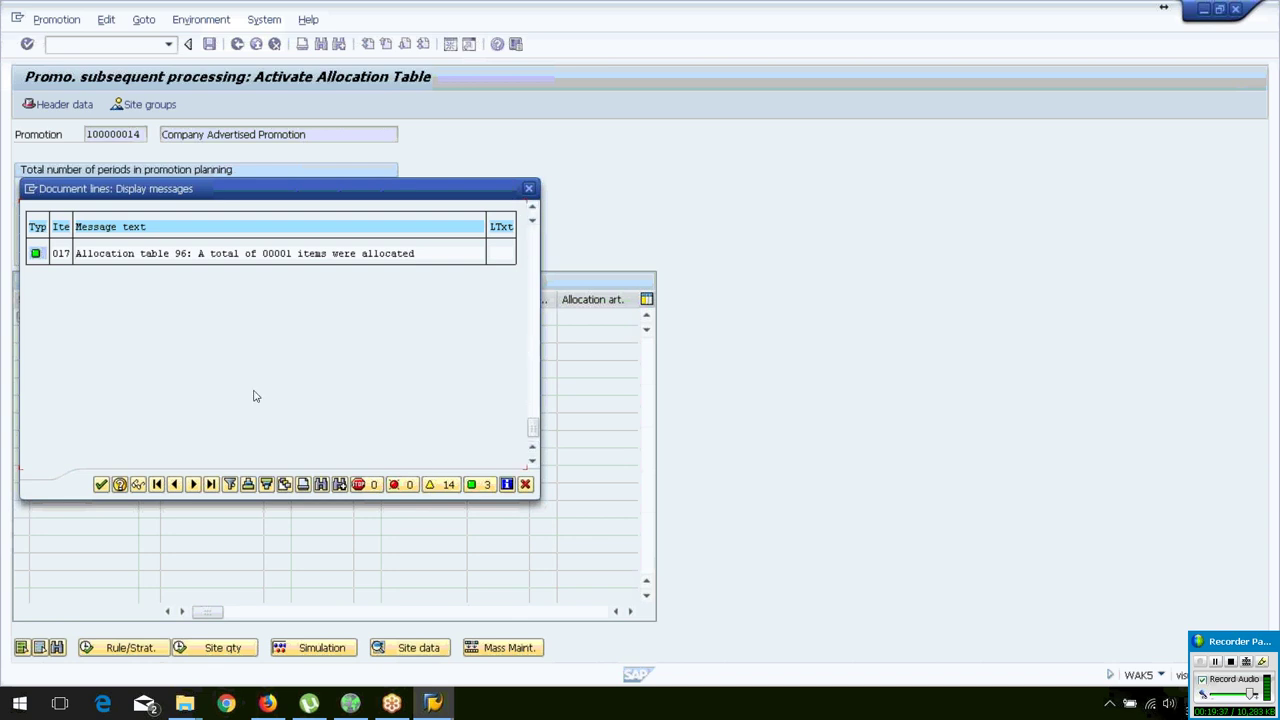
{"action": "left_click", "coordinate": [102, 484]}
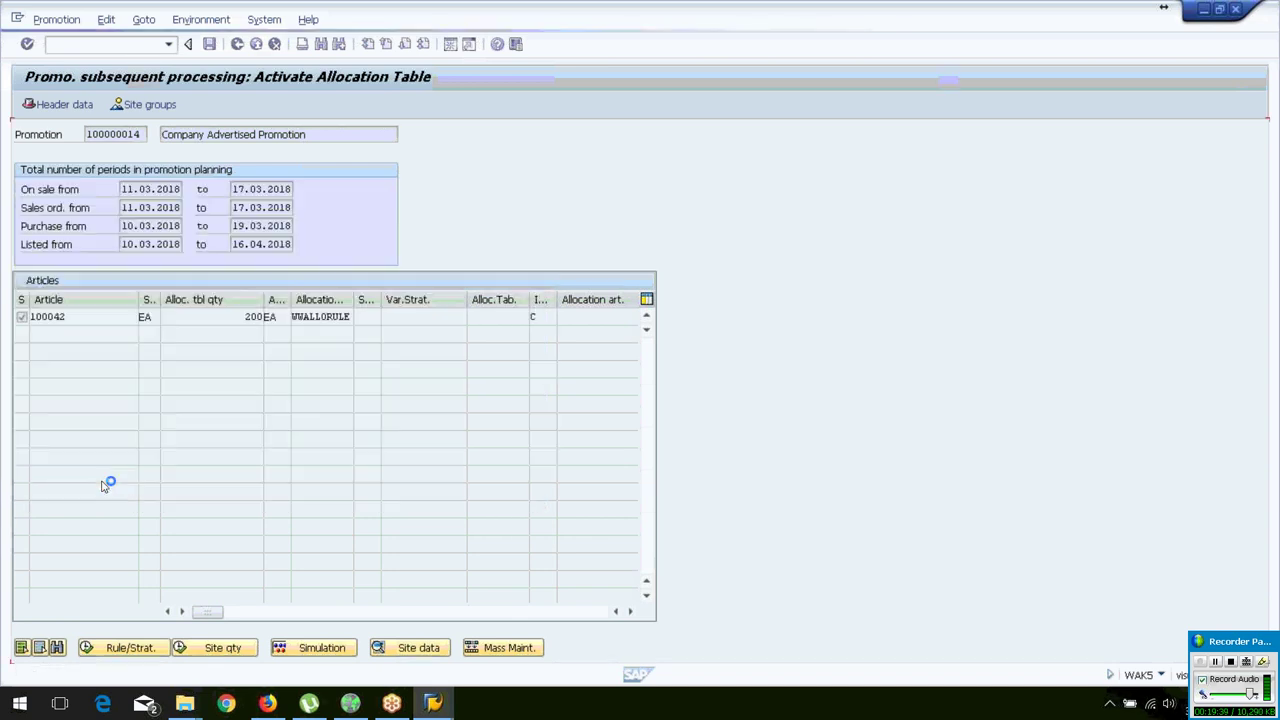
{"action": "left_click", "coordinate": [211, 50]}
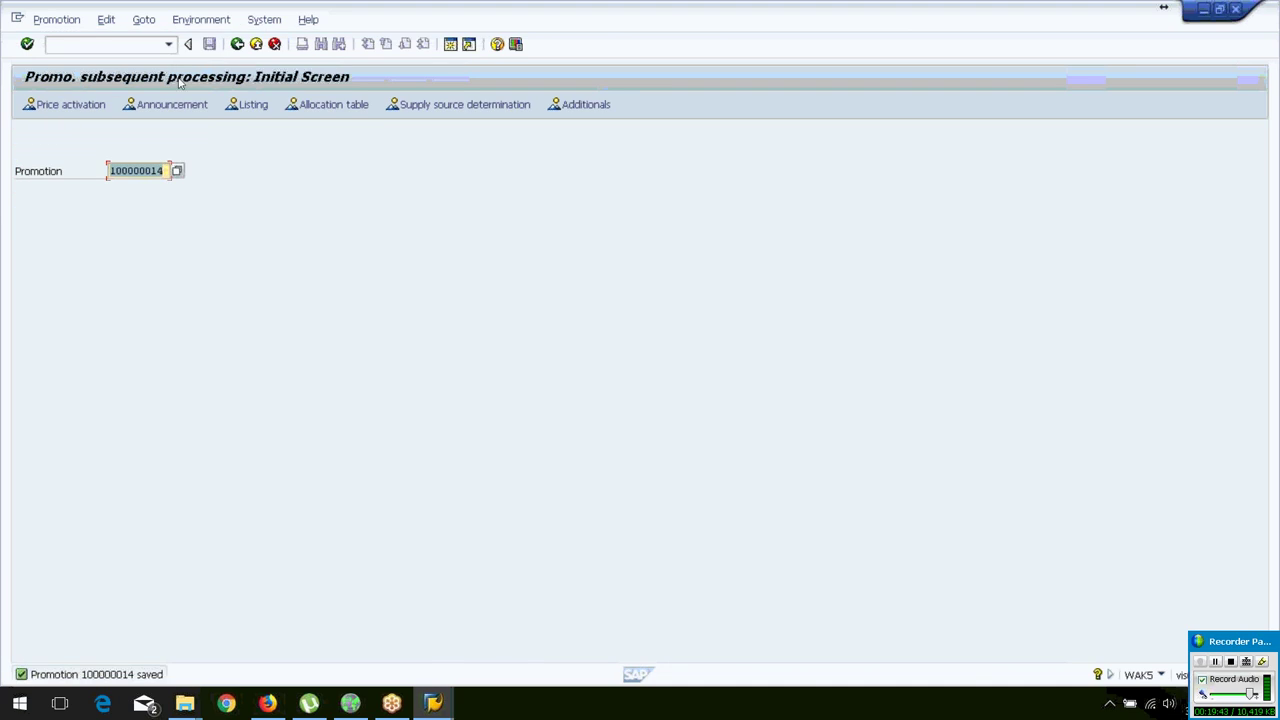
- Check article 100042 in the promotion's price activation overview and in its allocation table overview
{"action": "left_click", "coordinate": [155, 178]}
{"action": "key", "text": "Return"}
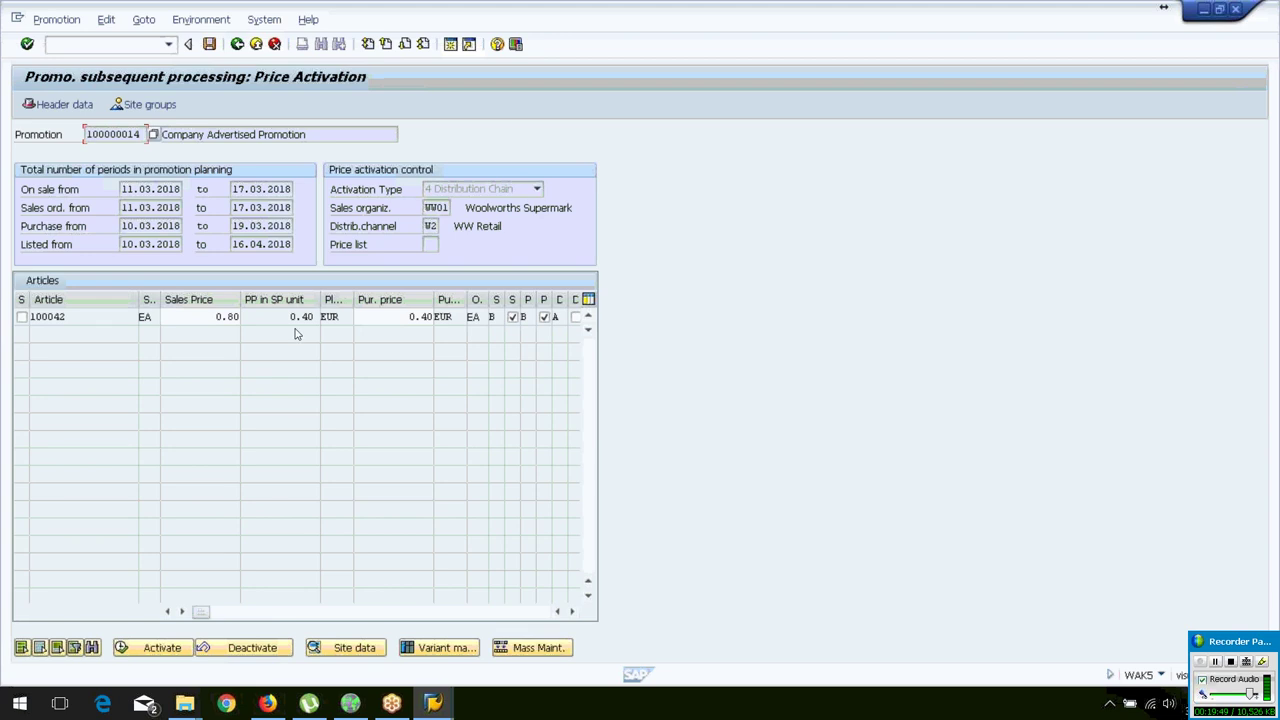
{"action": "left_click", "coordinate": [237, 44]}
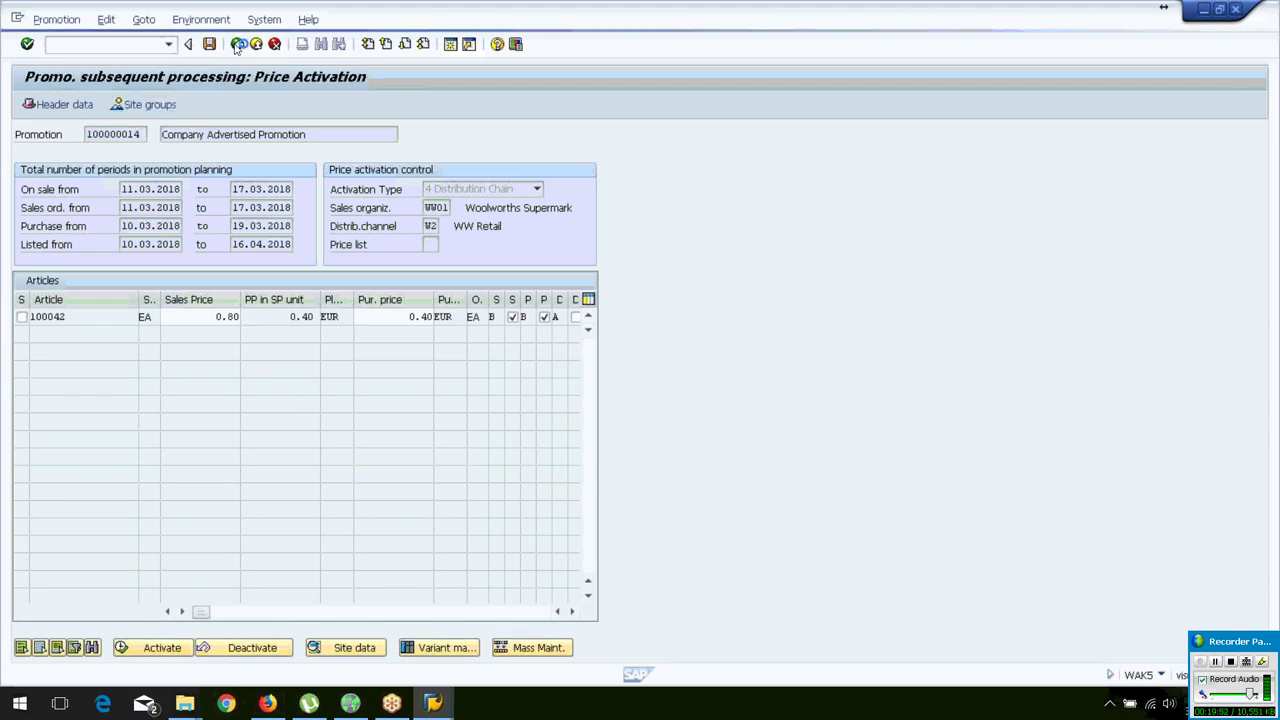
{"action": "left_click", "coordinate": [337, 107]}
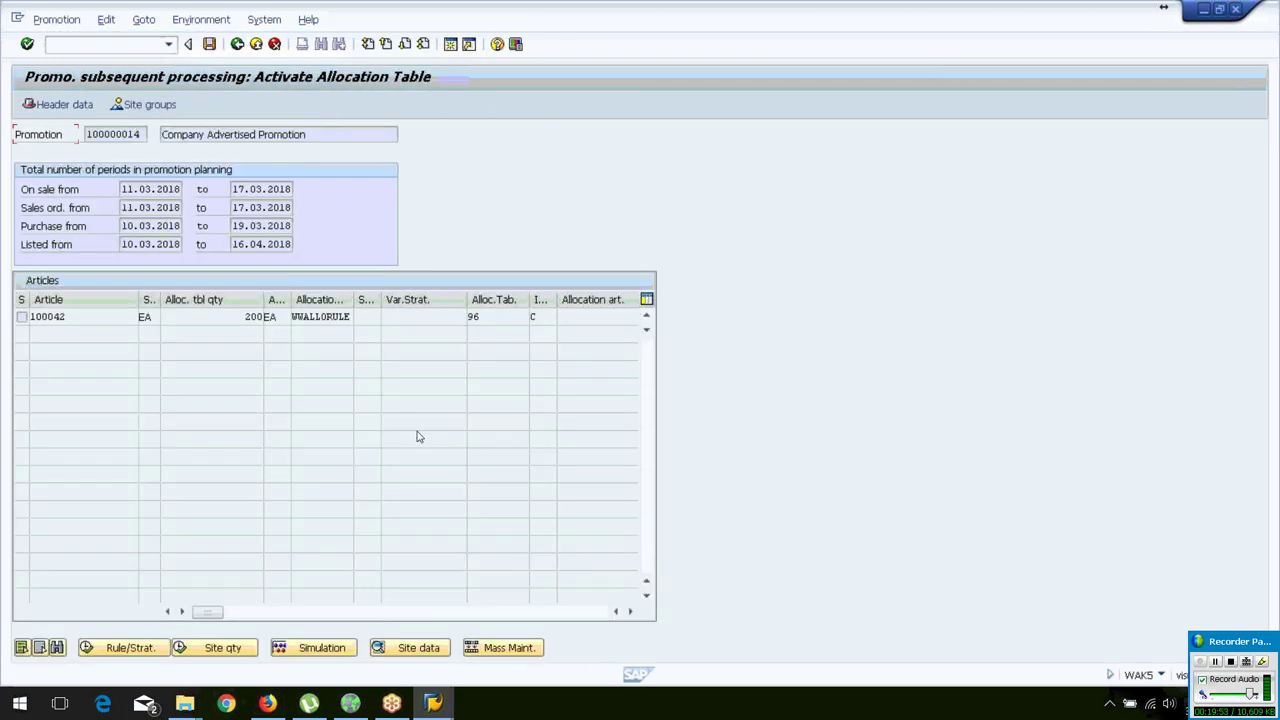
- Look up the allocation table number of article 100042 and exit the promotion's subsequent processing
{"action": "left_click_drag", "start_coordinate": [493, 318], "coordinate": [459, 317]}
{"action": "left_click", "coordinate": [494, 319]}
{"action": "left_click", "coordinate": [237, 45]}
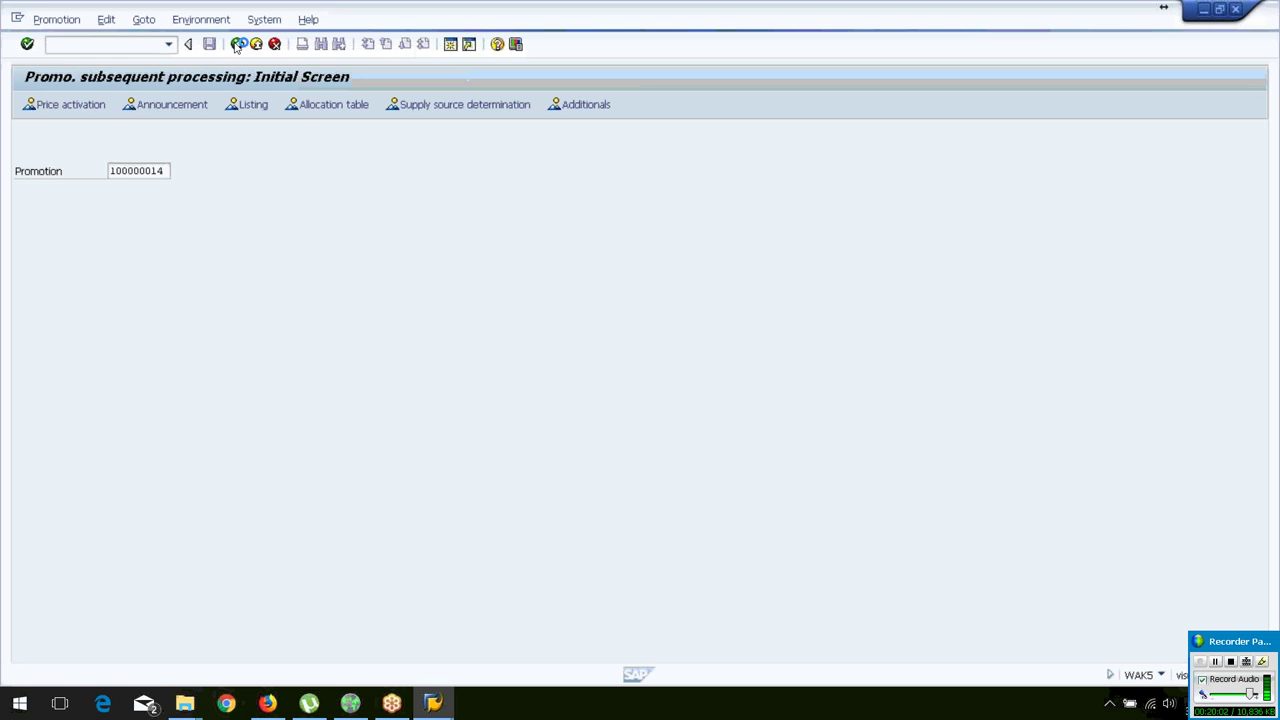
{"action": "left_click", "coordinate": [237, 45]}
- Start the allocation table change transaction WA02 from the Merchandise Distribution area of Merchandise Logistics
{"action": "left_click", "coordinate": [108, 434]}
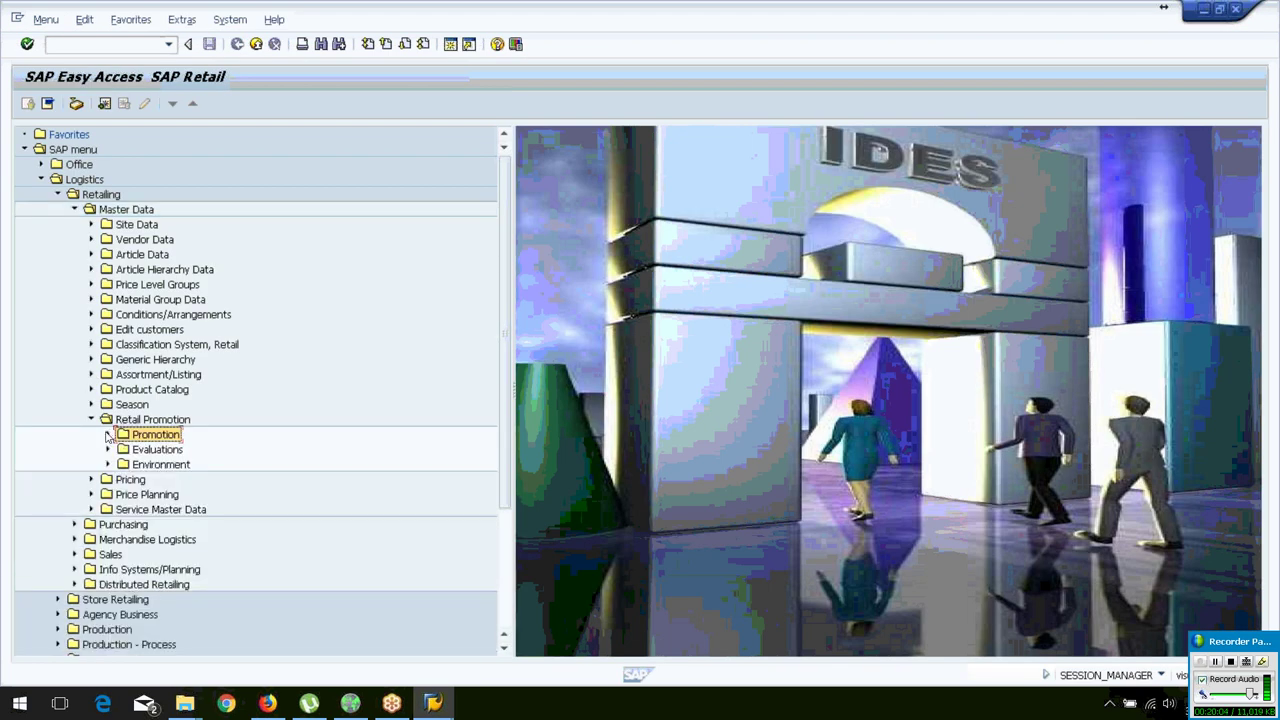
{"action": "left_click", "coordinate": [91, 419]}
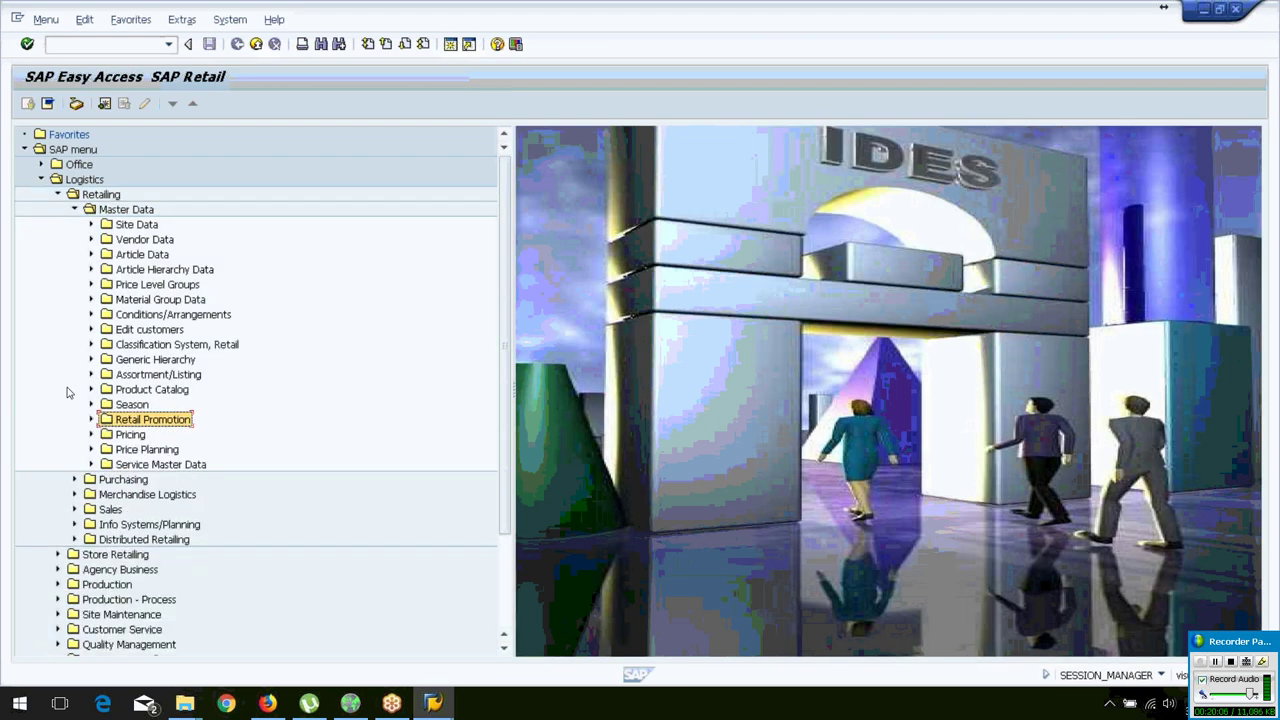
{"action": "left_click", "coordinate": [74, 209]}
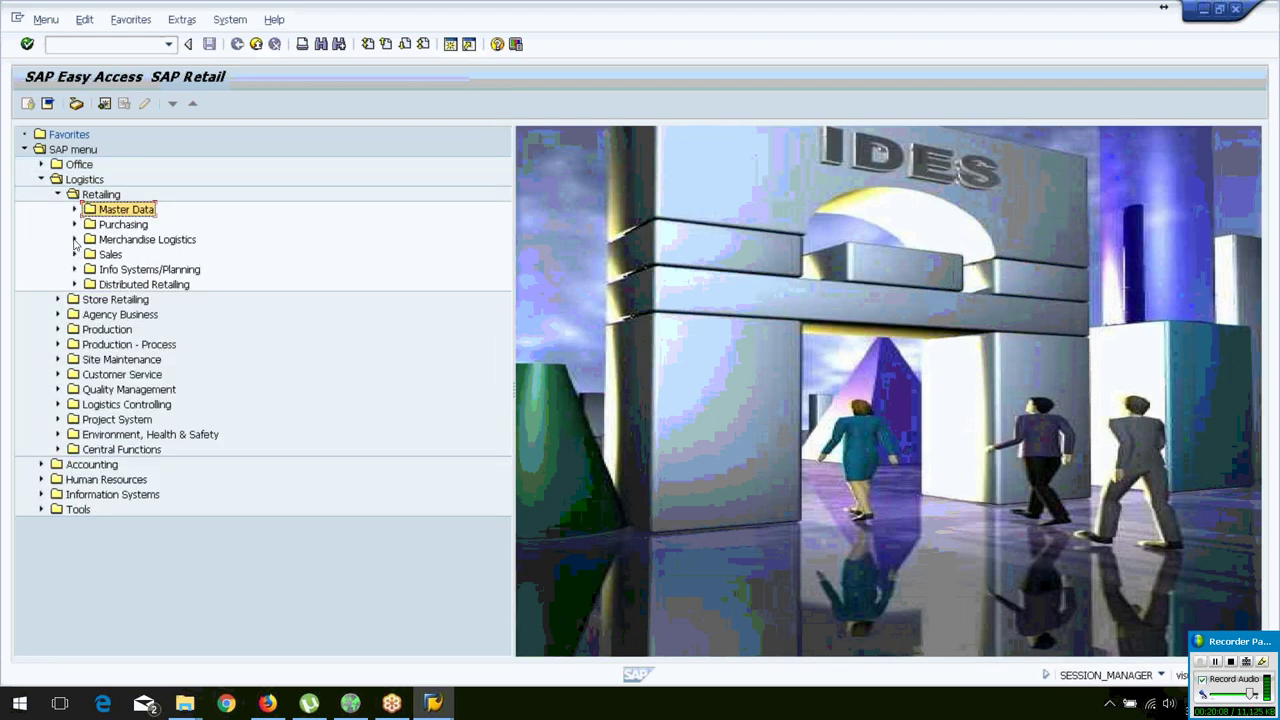
{"action": "left_click", "coordinate": [74, 239]}
{"action": "left_click", "coordinate": [91, 270]}
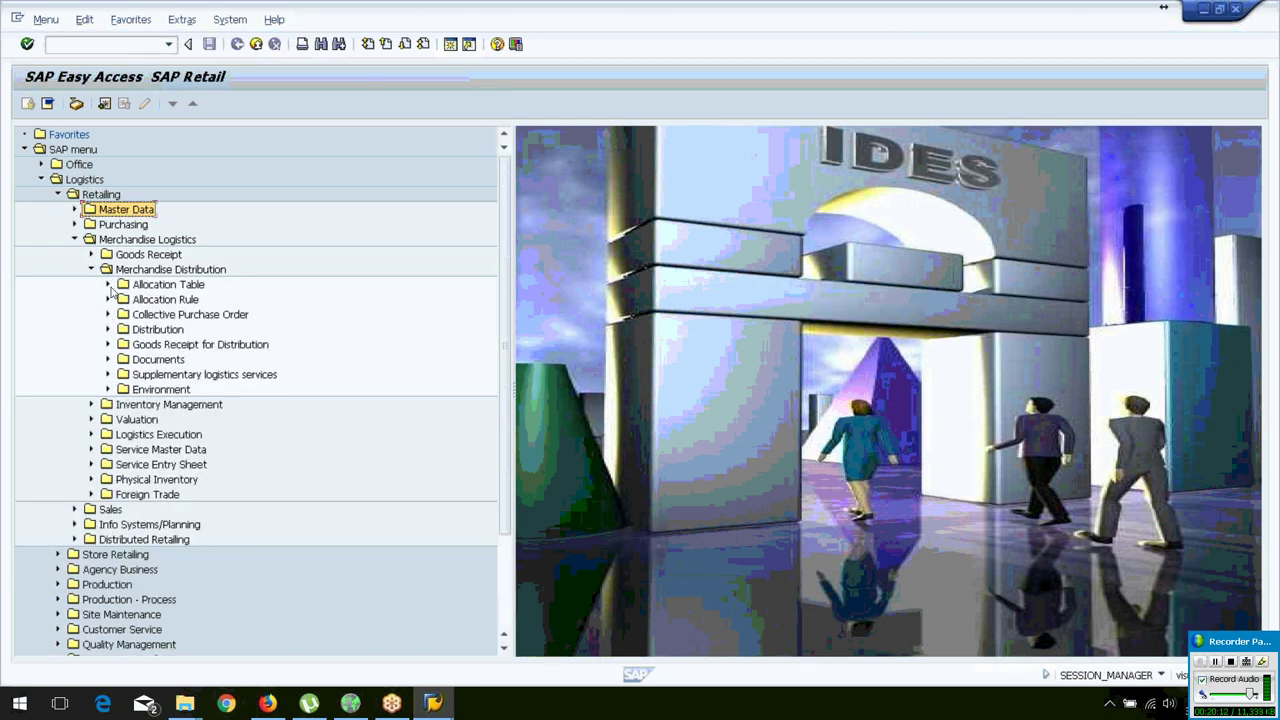
{"action": "left_click", "coordinate": [108, 284]}
{"action": "double_click", "coordinate": [152, 318]}
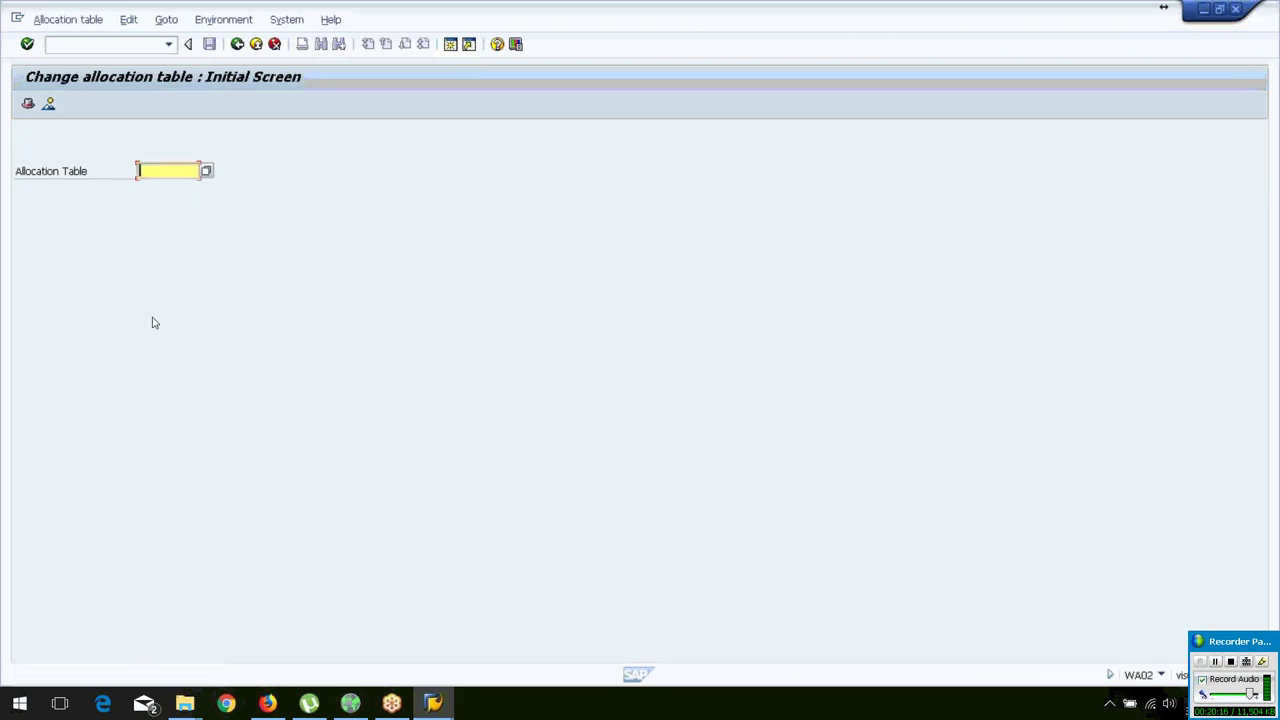
- Open allocation table 96, inspect item 10 in its item overview and exit the transaction
{"action": "type", "text": "96"}
{"action": "key", "text": "Return"}
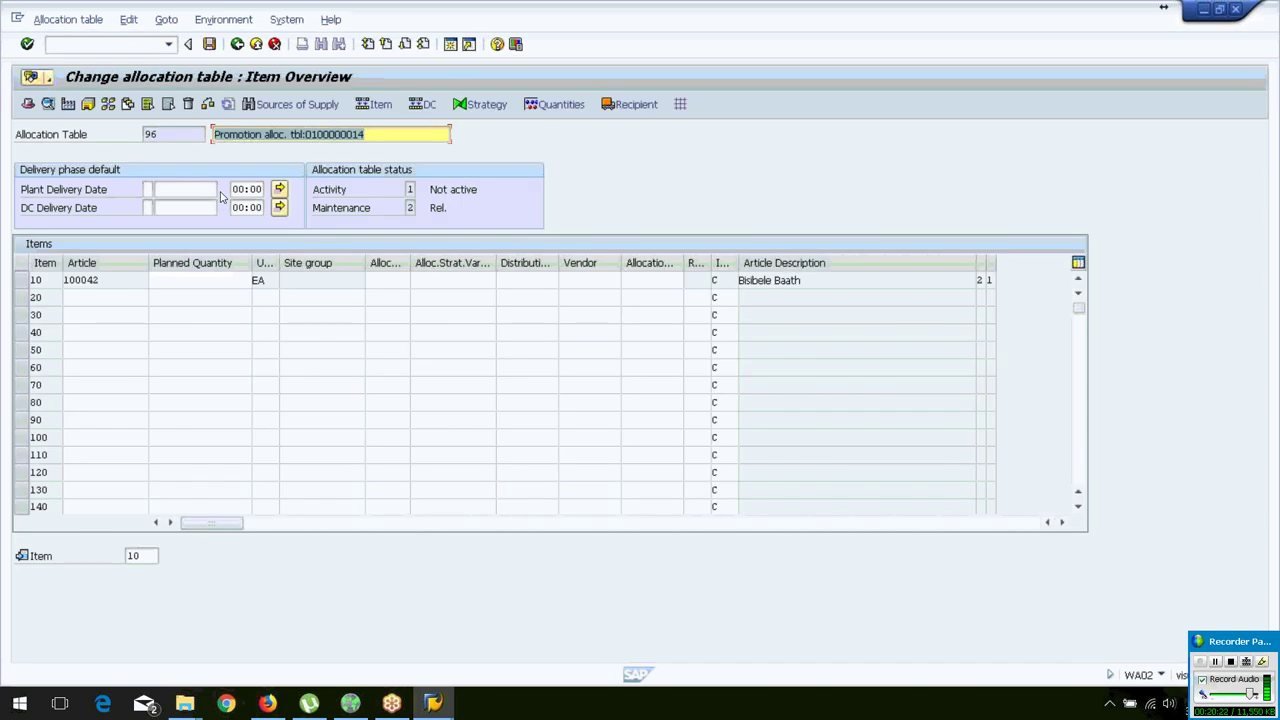
{"action": "left_click", "coordinate": [18, 283]}
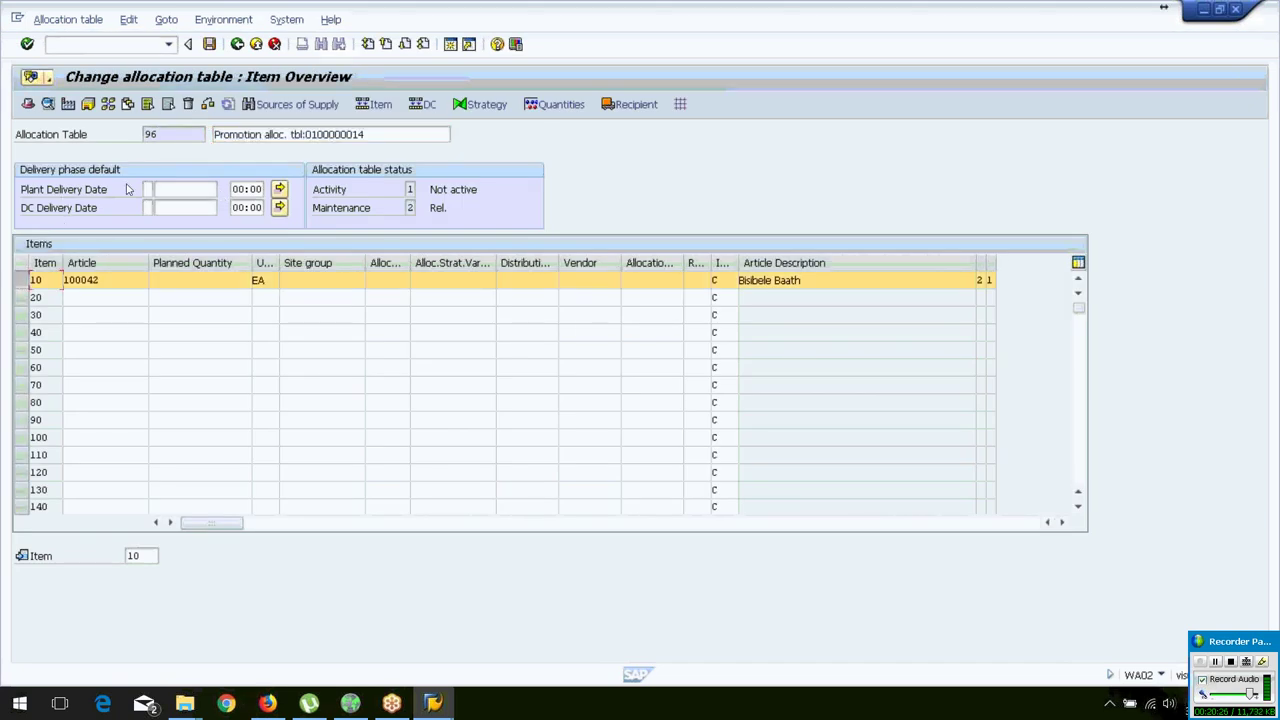
{"action": "left_click", "coordinate": [237, 45]}
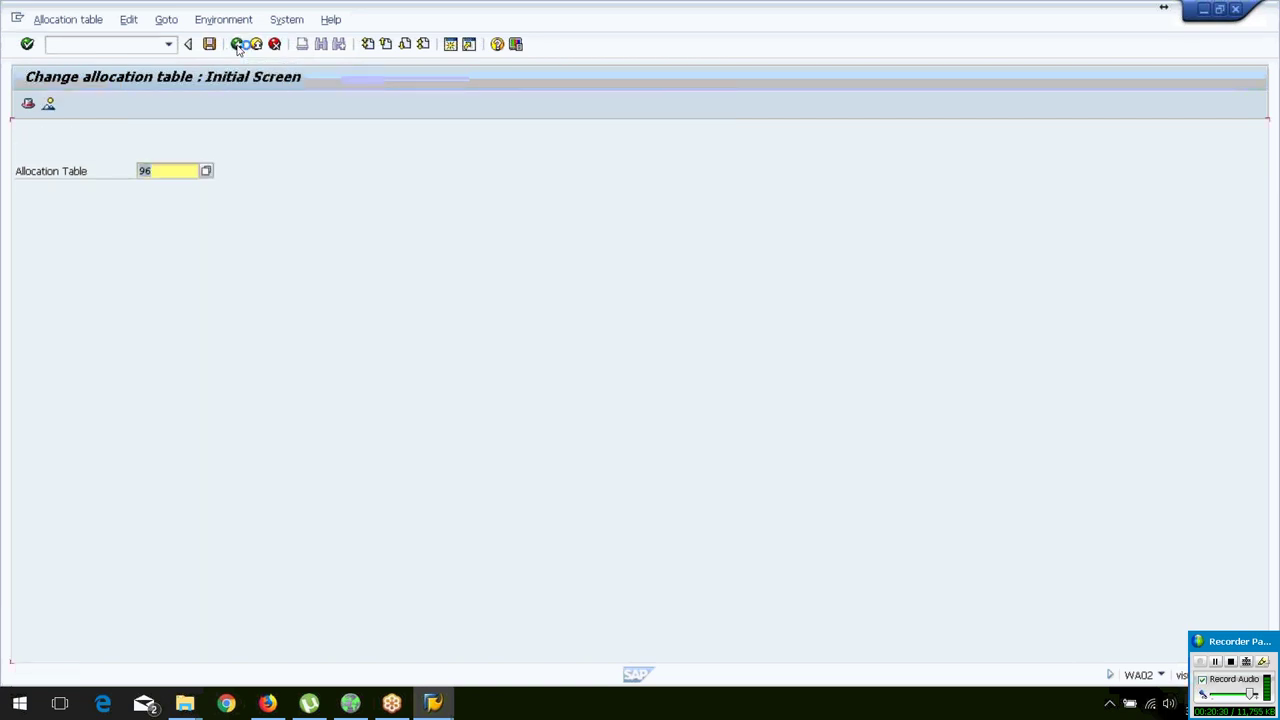
{"action": "left_click", "coordinate": [237, 45]}
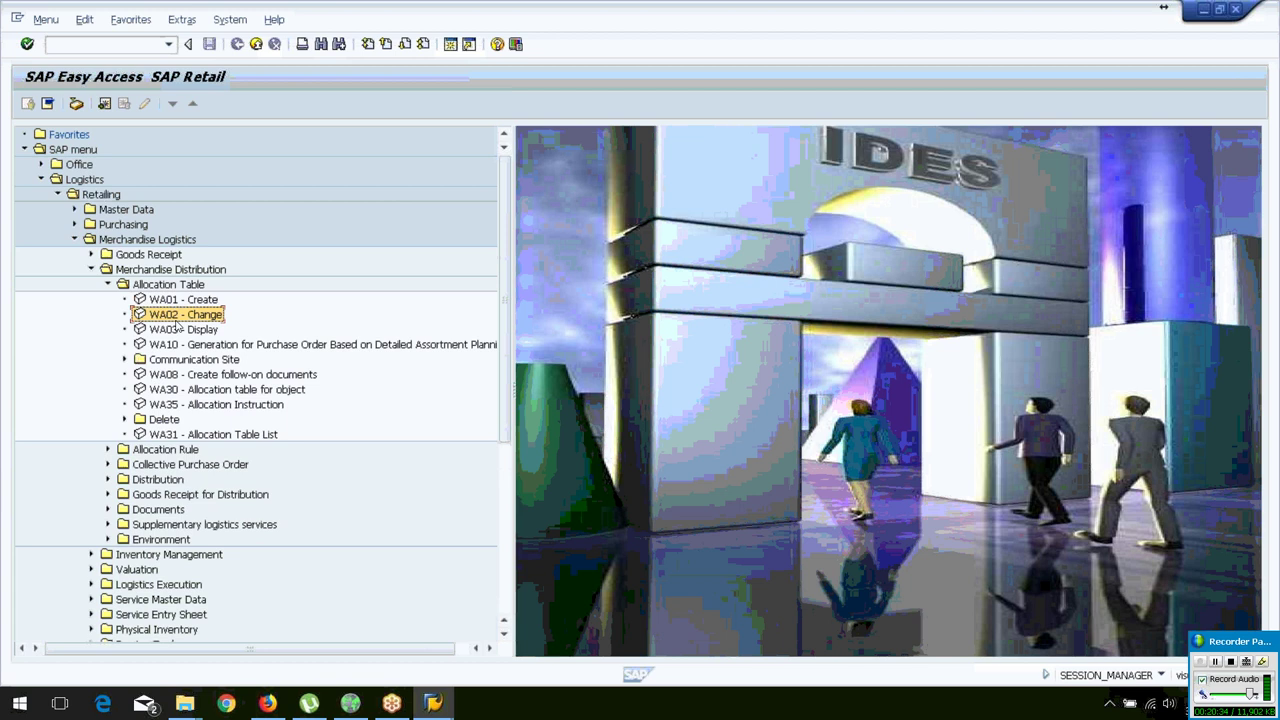
- Re-enter WA02 and try to create all follow-on documents for allocation table 96
{"action": "double_click", "coordinate": [173, 316]}
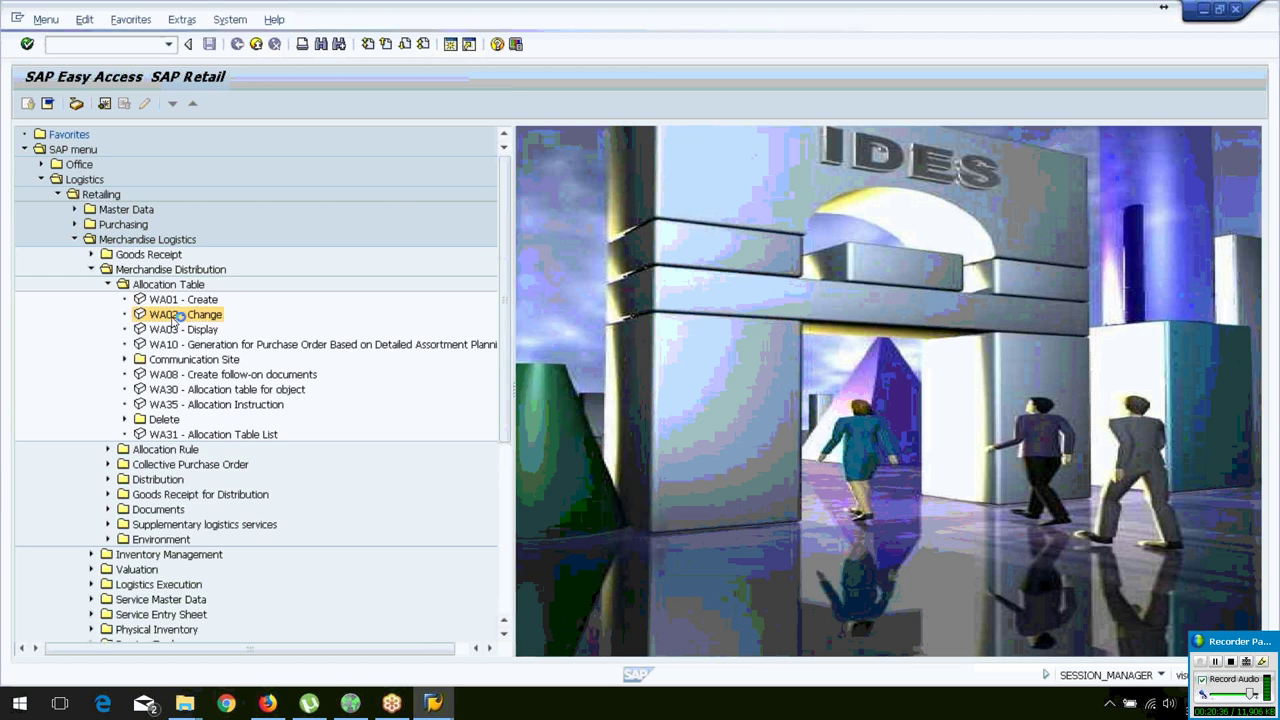
{"action": "left_click", "coordinate": [67, 20]}
{"action": "mouse_move", "coordinate": [107, 153]}
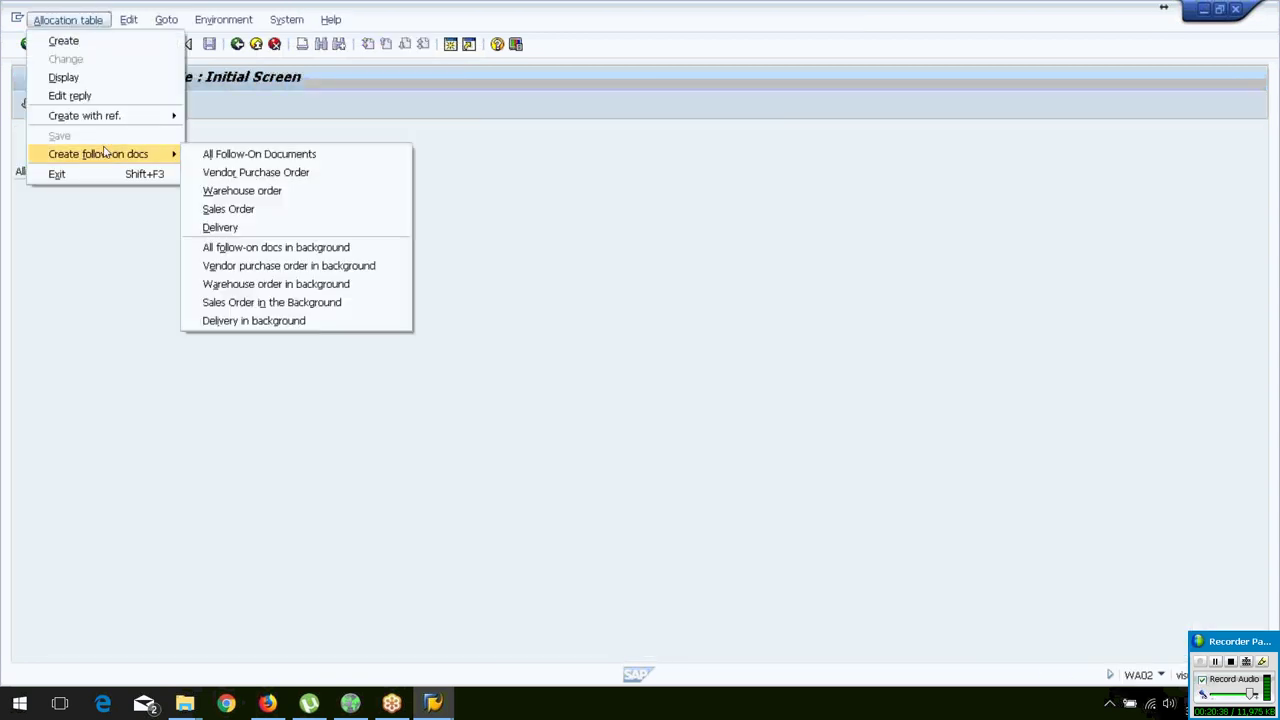
{"action": "left_click", "coordinate": [225, 152]}
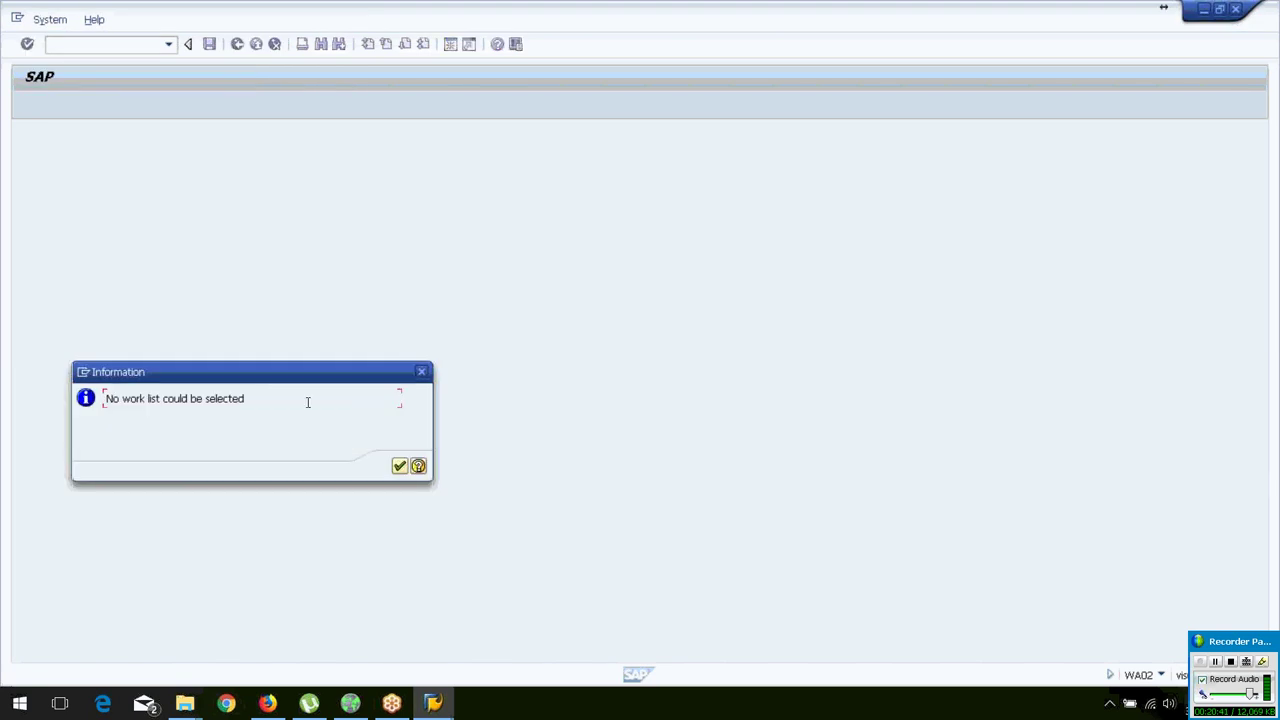
{"action": "left_click", "coordinate": [399, 470]}
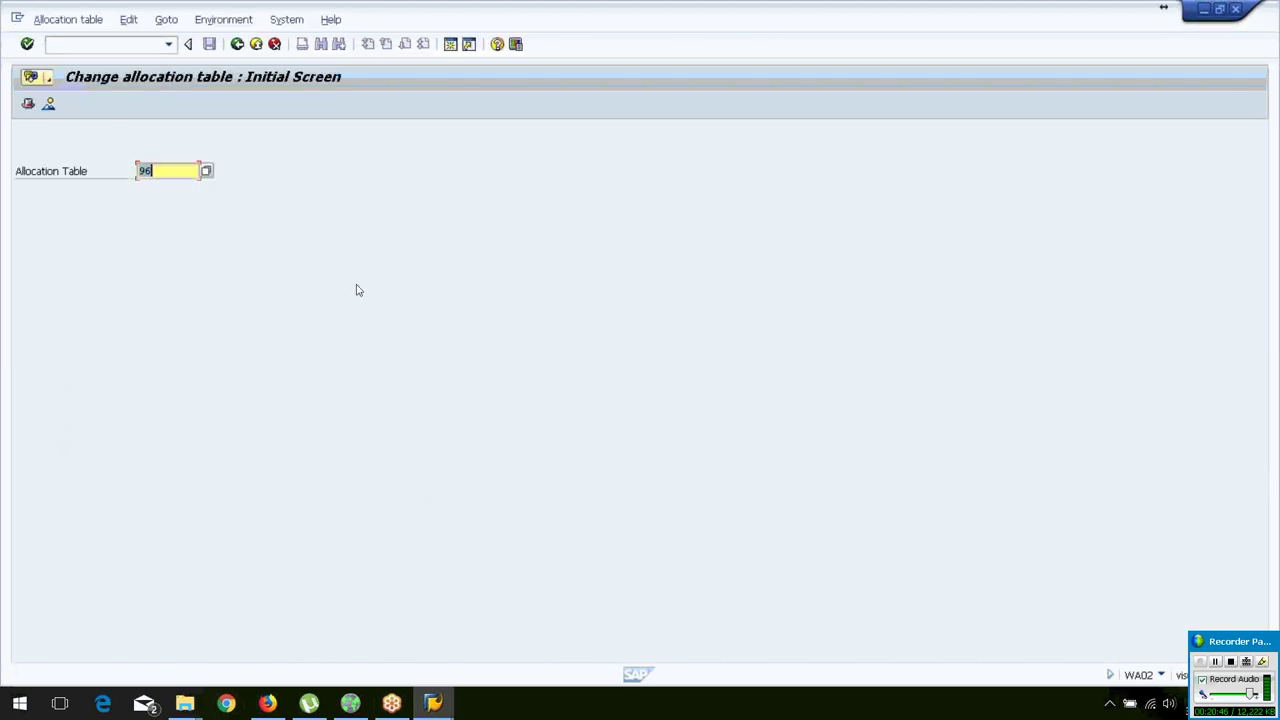
- Give item 10 of allocation table 96 a planned quantity of 200 with allocation rule WWALLORULE, review its sites and save the table
{"action": "key", "text": "Return"}
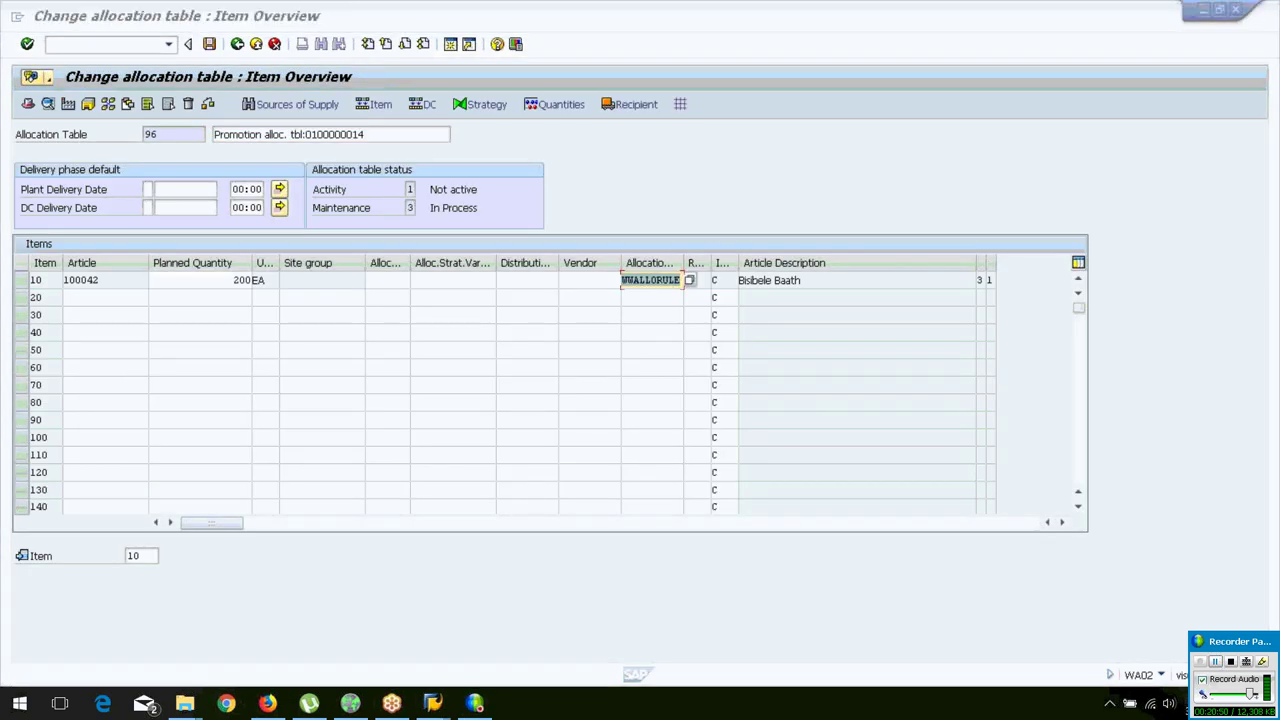
{"action": "left_click", "coordinate": [25, 283]}
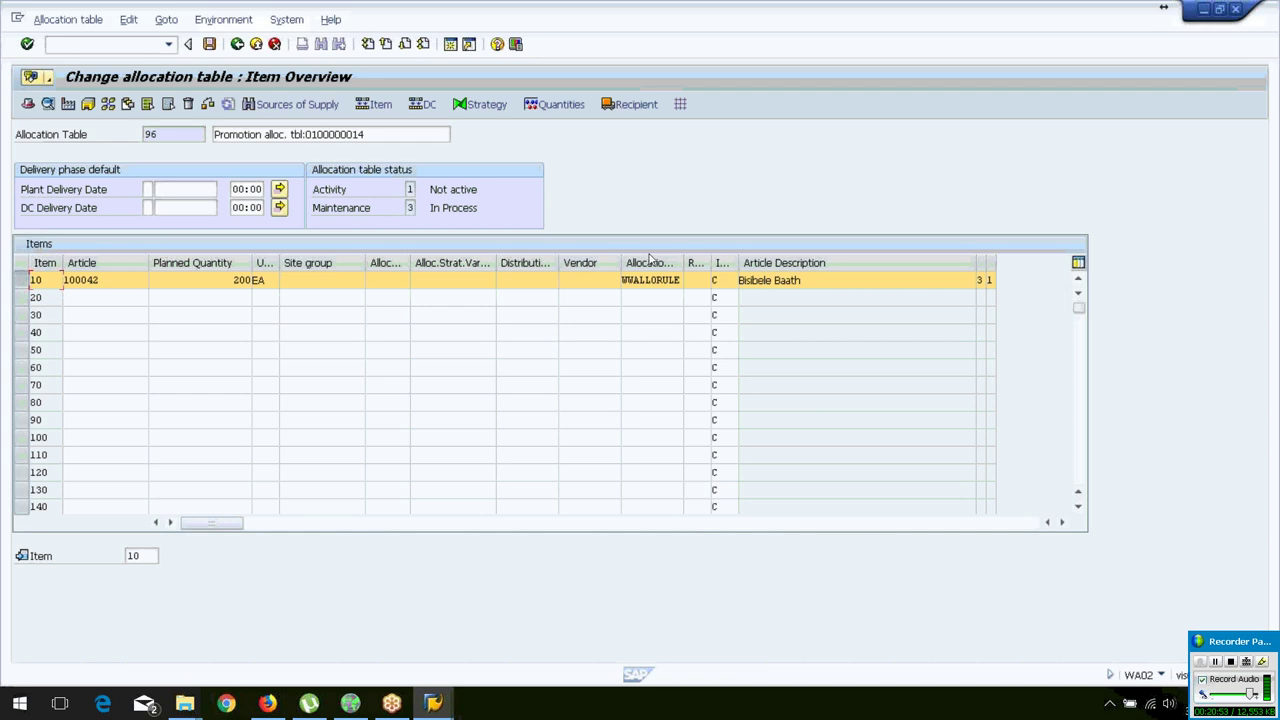
{"action": "left_click", "coordinate": [67, 104]}
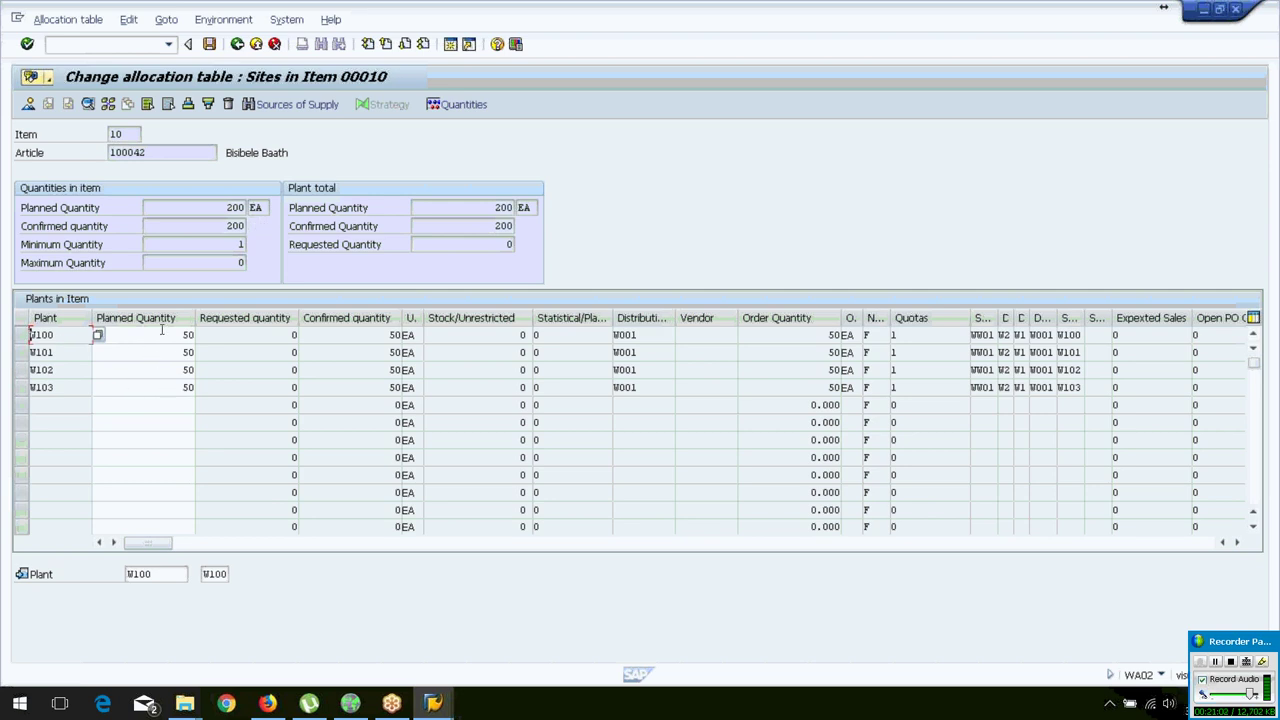
{"action": "left_click", "coordinate": [211, 45]}
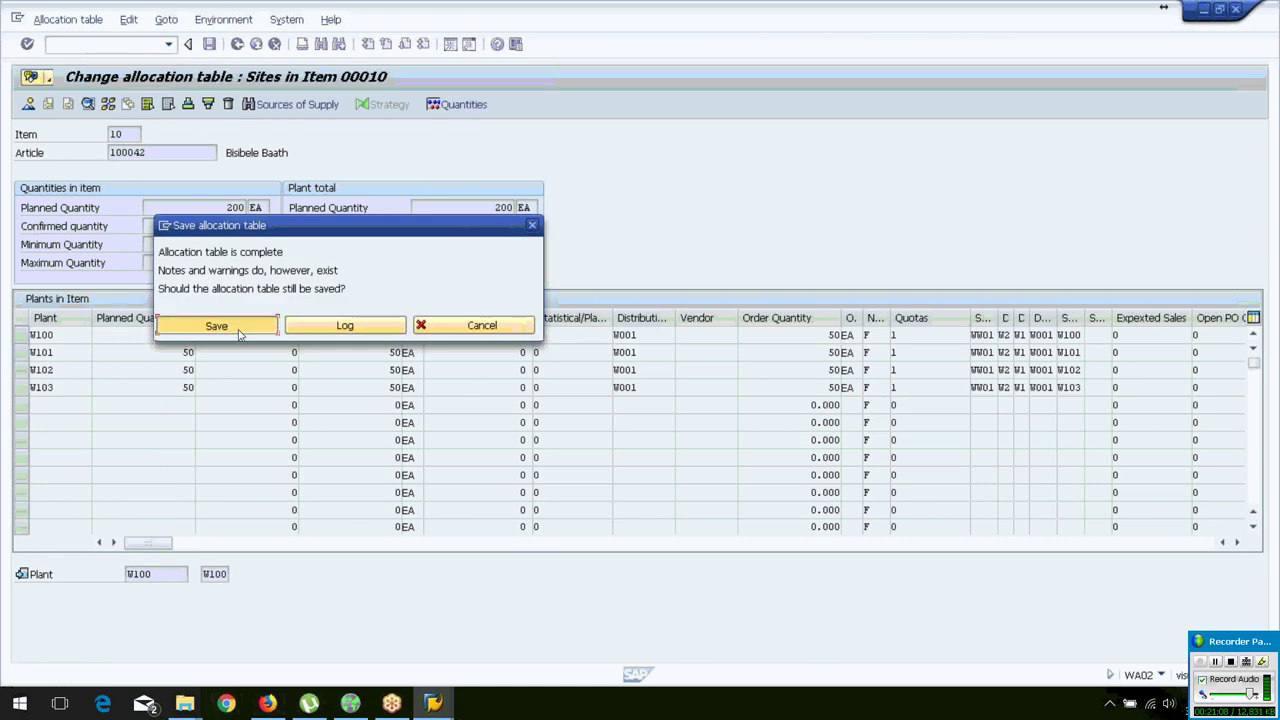
{"action": "left_click", "coordinate": [239, 333]}
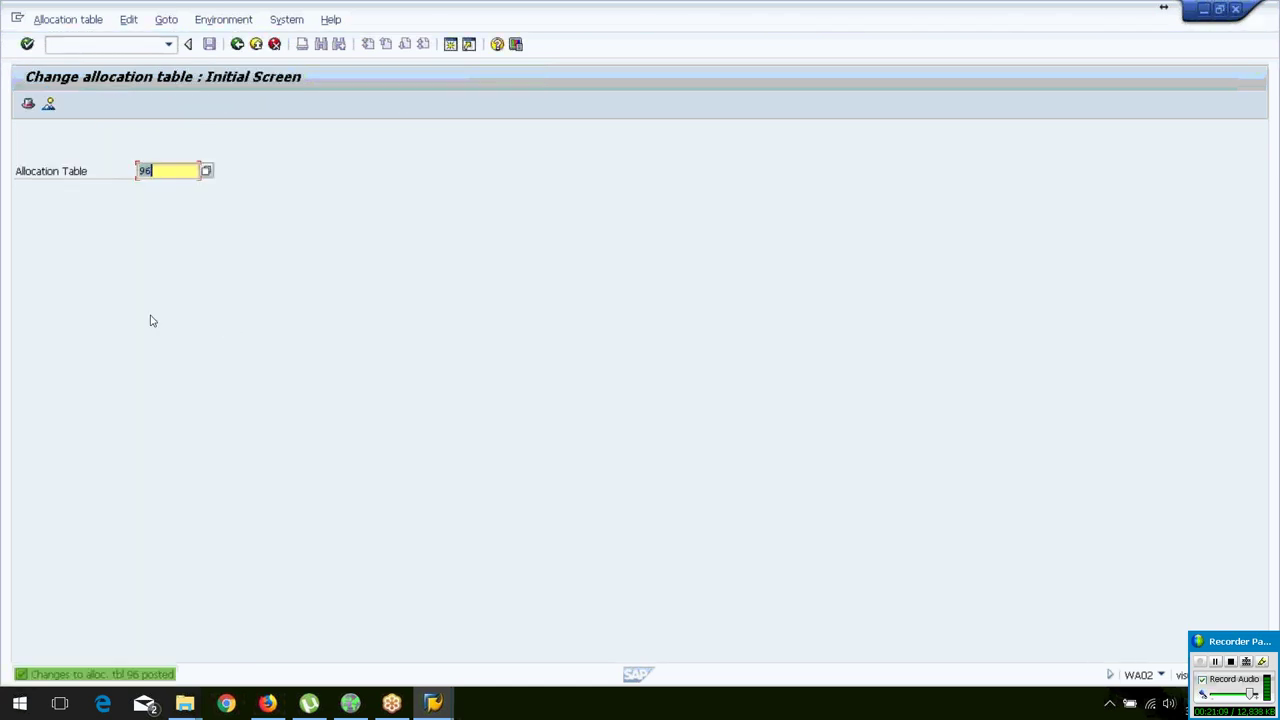
- Generate all follow-on documents for allocation table 96, covering the distribution center and the four store lines
{"action": "left_click", "coordinate": [70, 15]}
{"action": "mouse_move", "coordinate": [97, 152]}
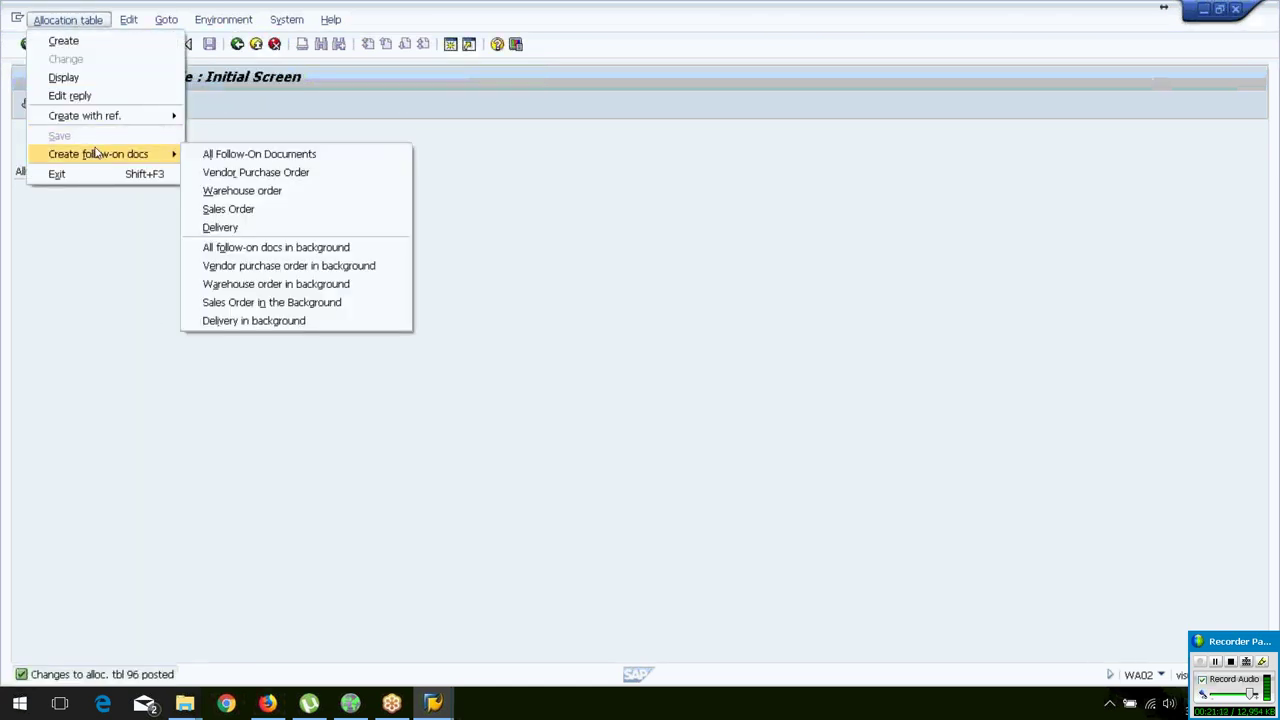
{"action": "left_click", "coordinate": [241, 156]}
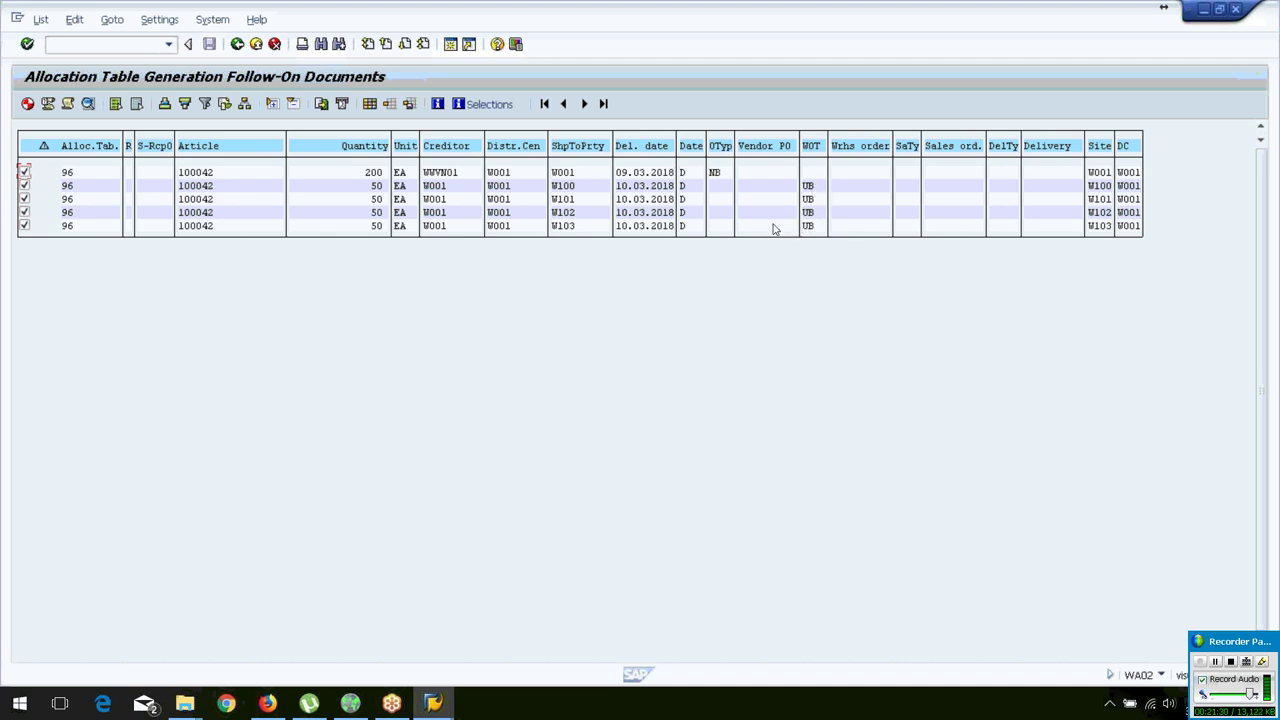
{"action": "left_click", "coordinate": [28, 104]}
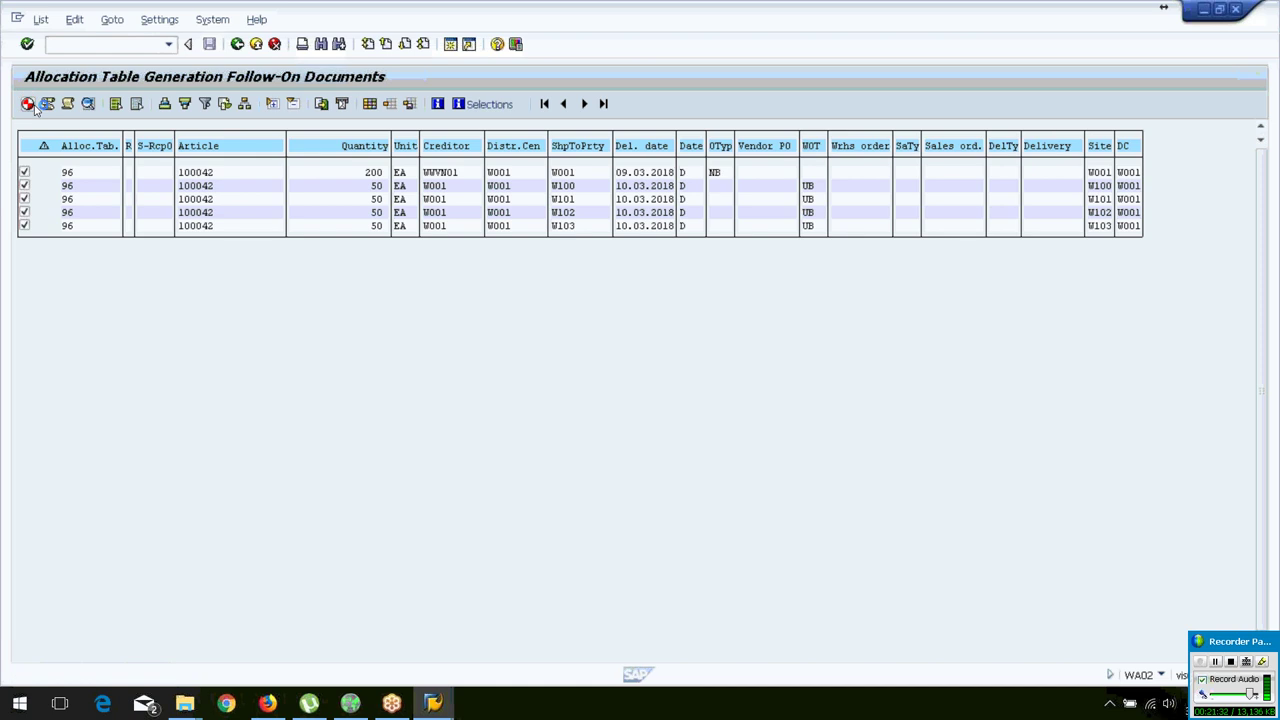